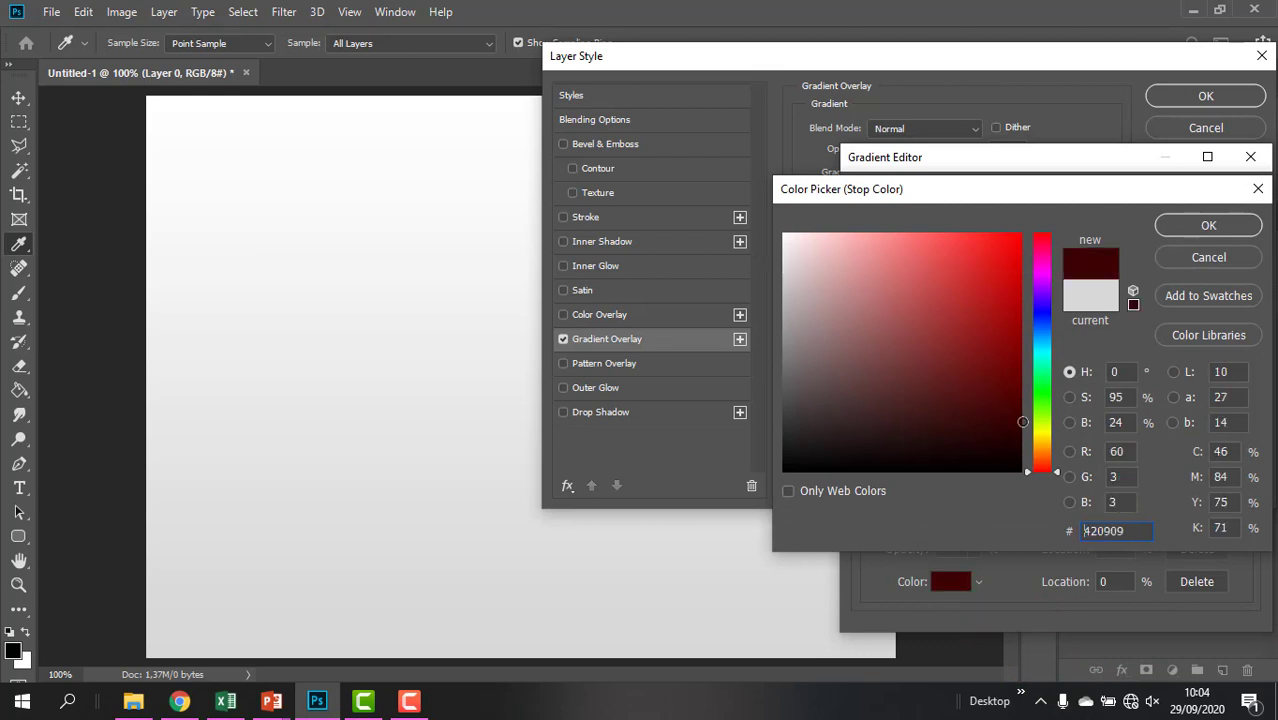
Set the overlay gradient's start stop to dark red #360000 and its end stop to brighter red #9c1515
left_click(1208, 225)
left_click(1244, 503)
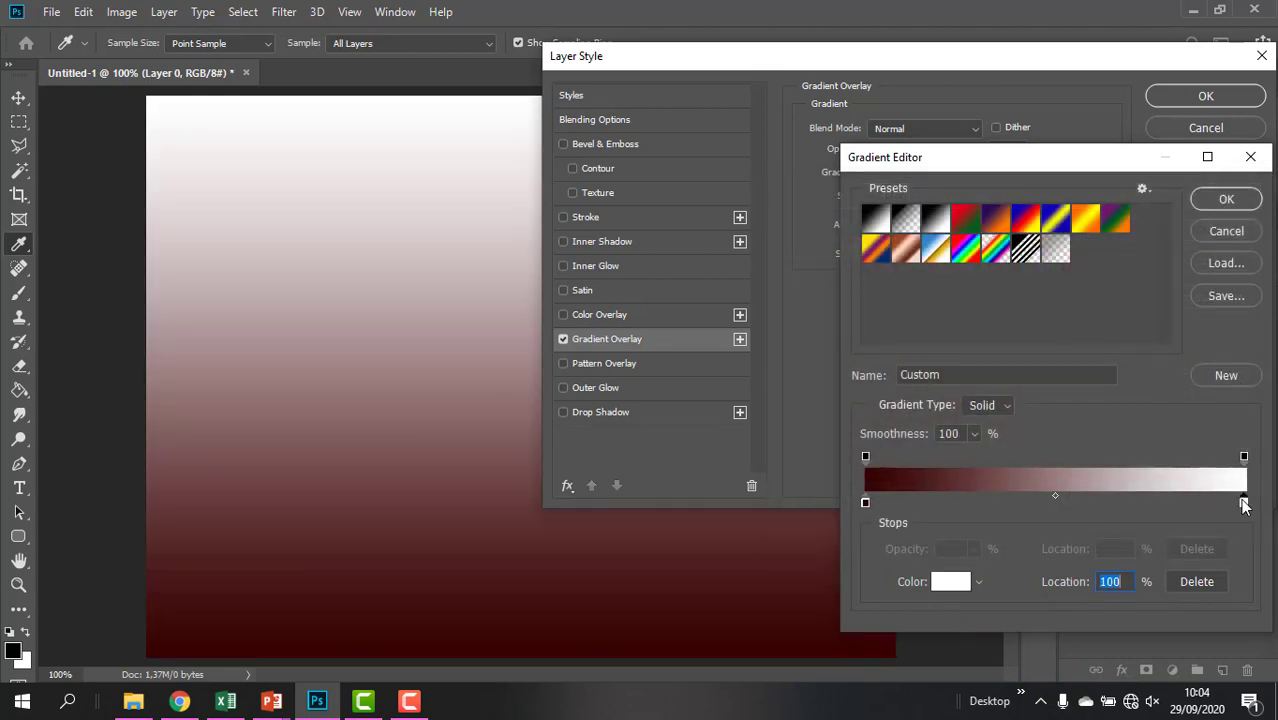
left_click(950, 581)
left_click(967, 360)
left_click(999, 340)
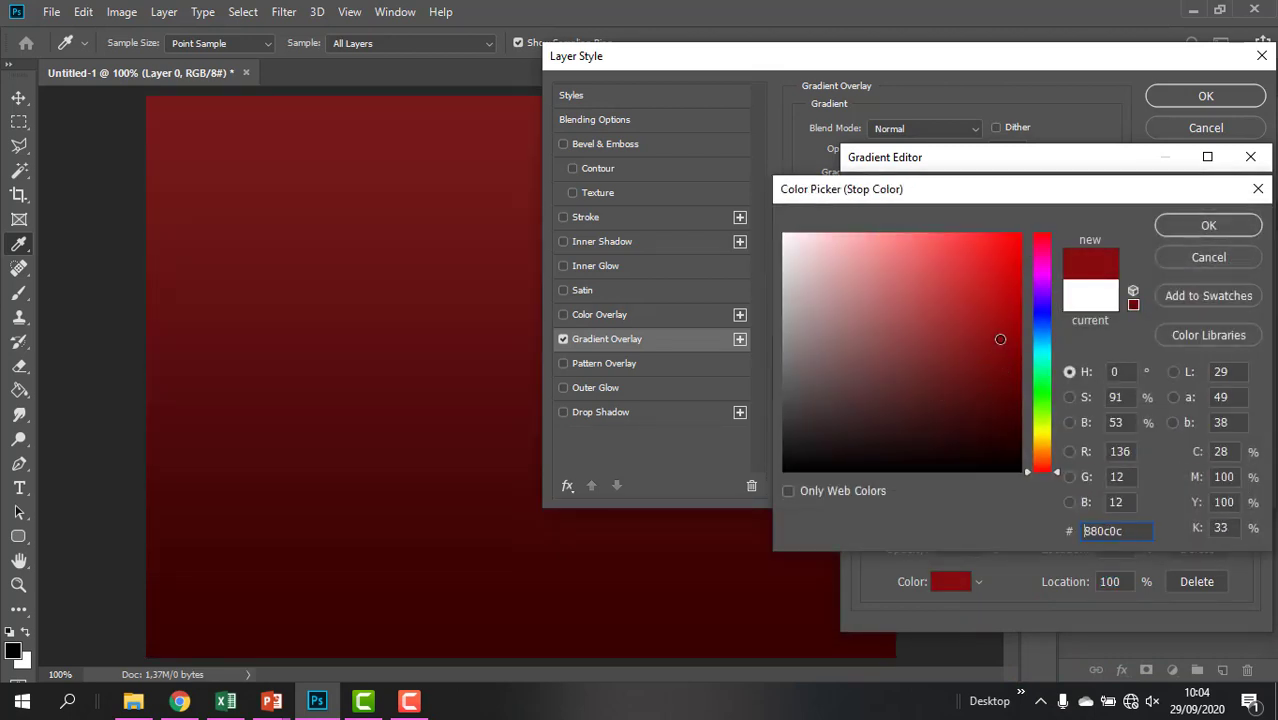
left_click(1232, 231)
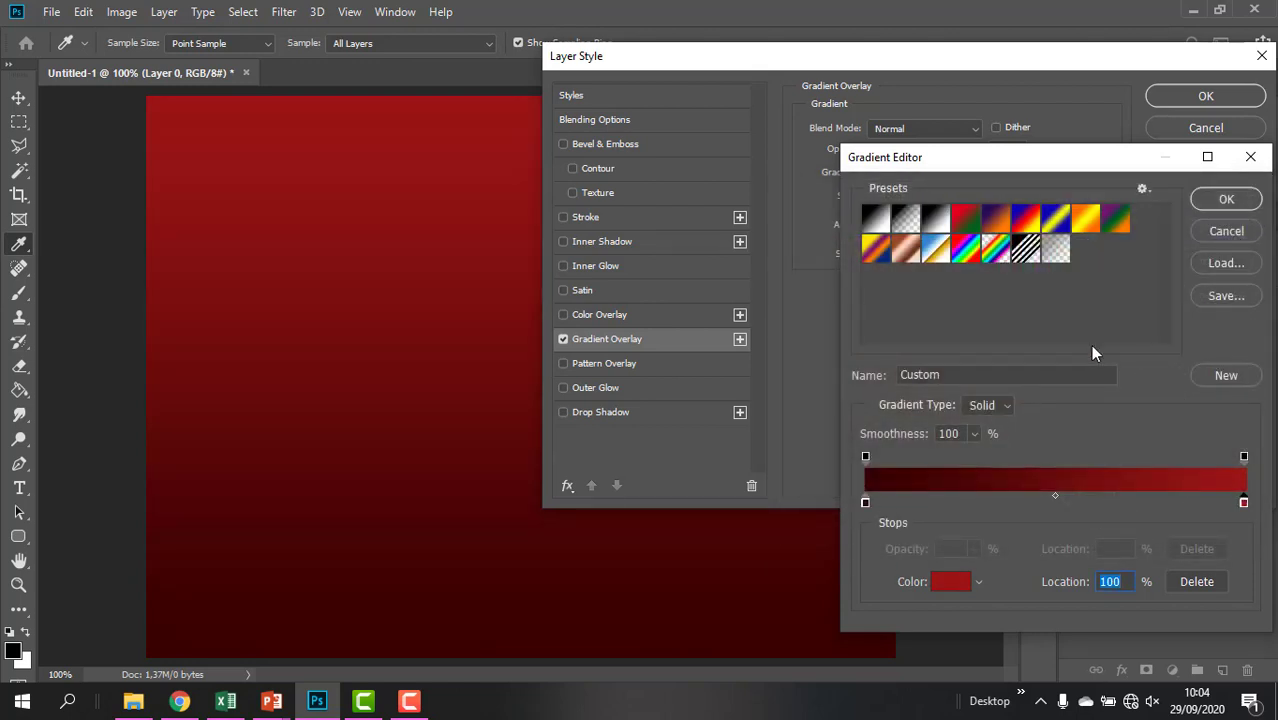
left_click(1222, 200)
Change the gradient overlay style to Radial and recolor its 0% stop to a brighter red
left_click(926, 196)
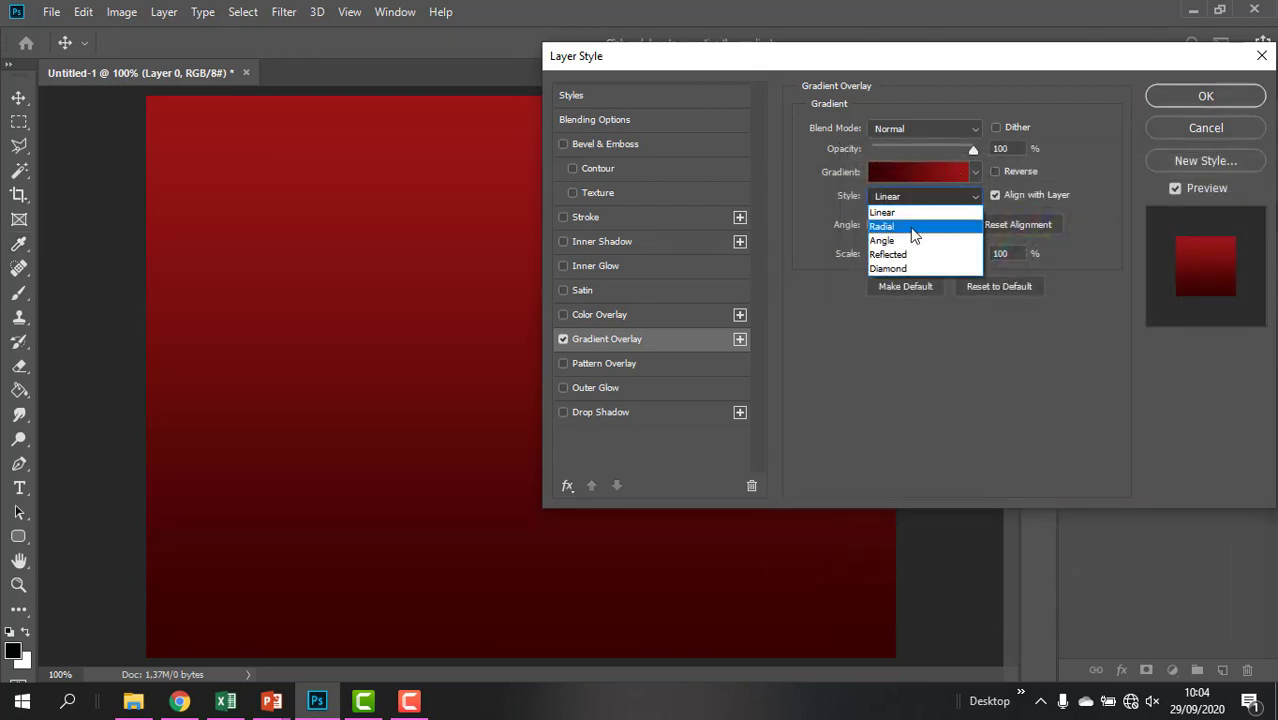
left_click(912, 231)
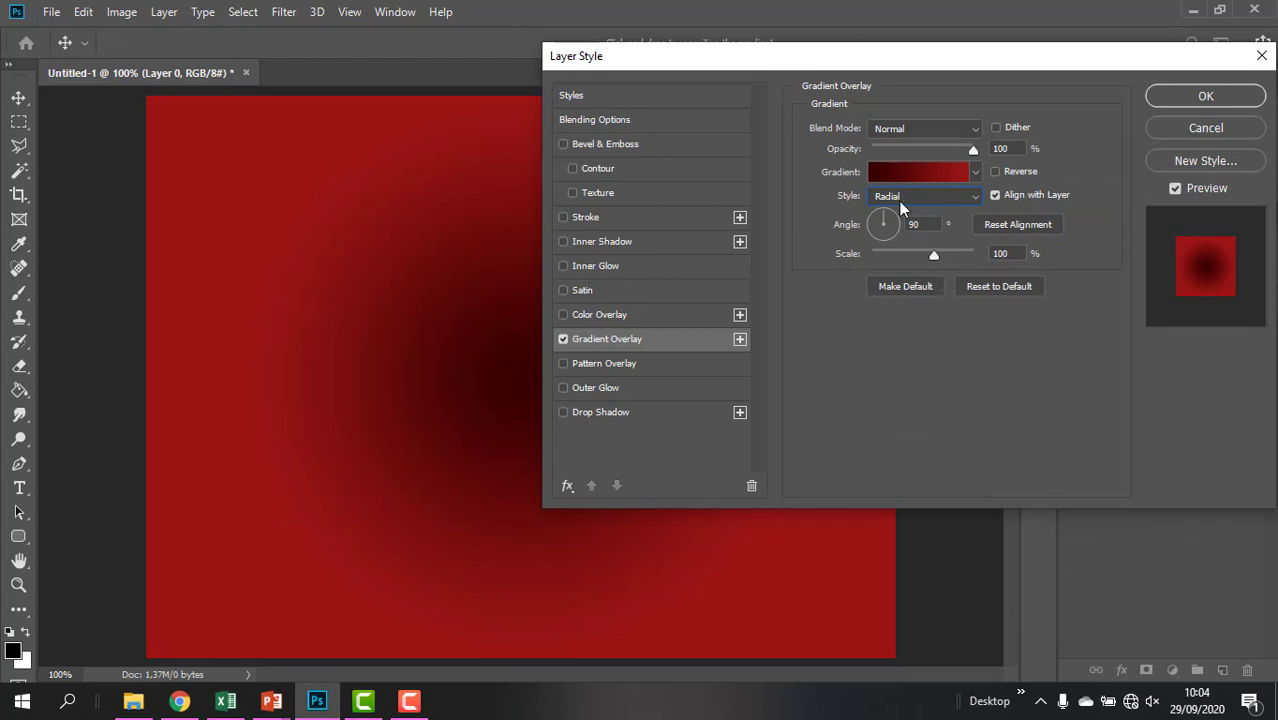
left_click(903, 171)
double_click(865, 503)
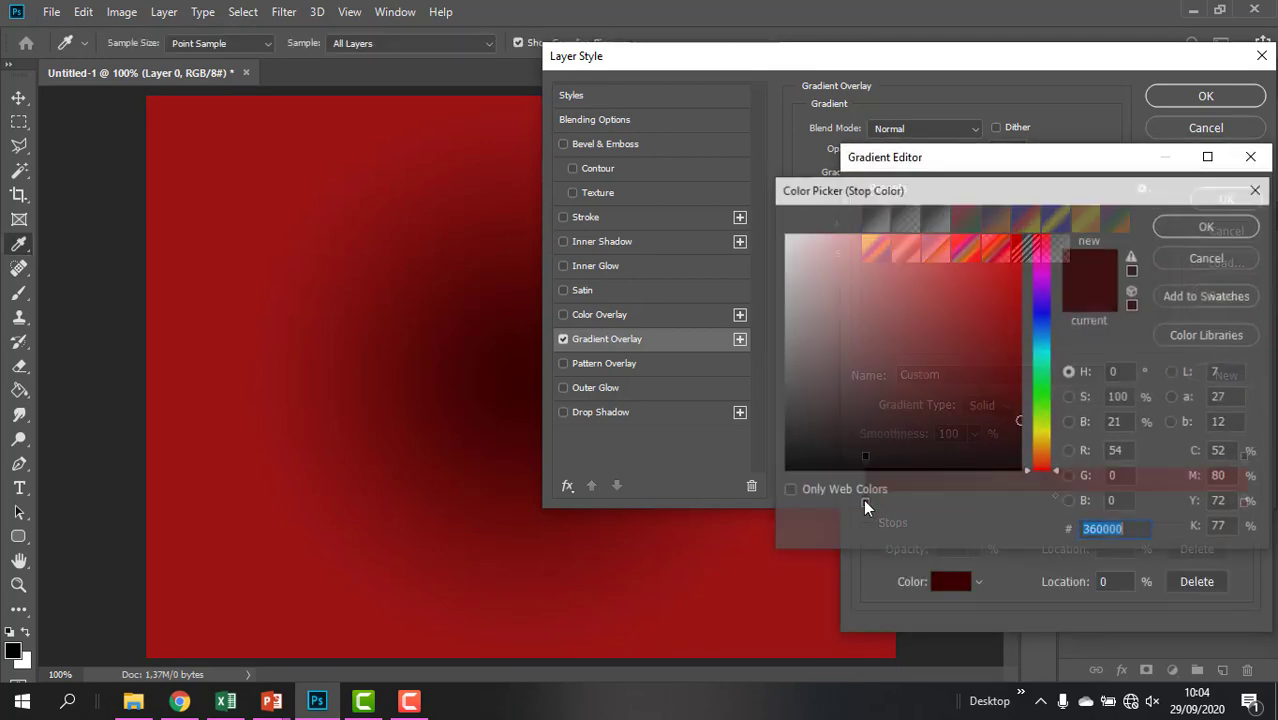
left_click(996, 362)
left_click_drag(997, 366, 1001, 334)
left_click(1208, 225)
Recolor the gradient's 100% stop to very dark red #280000 and apply the layer style
double_click(1244, 503)
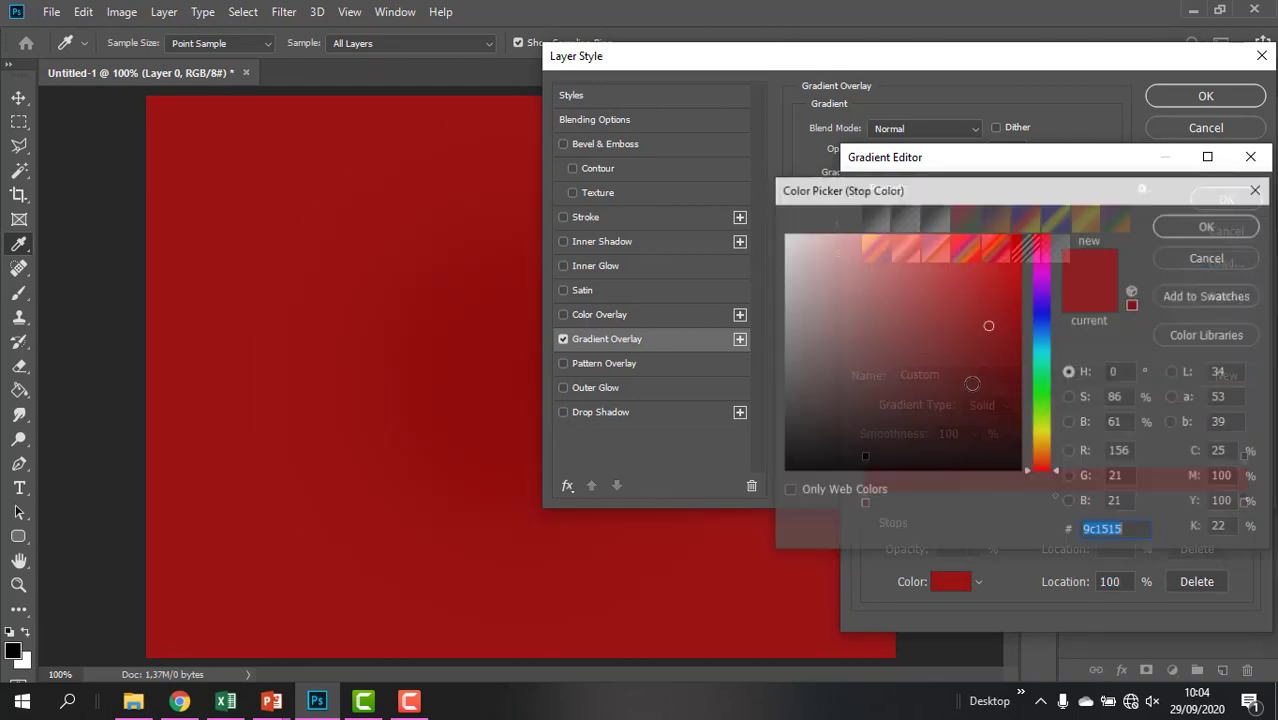
mouse_move(1018, 402)
left_mouse_down()
mouse_move(1006, 398)
mouse_move(1012, 428)
left_mouse_up()
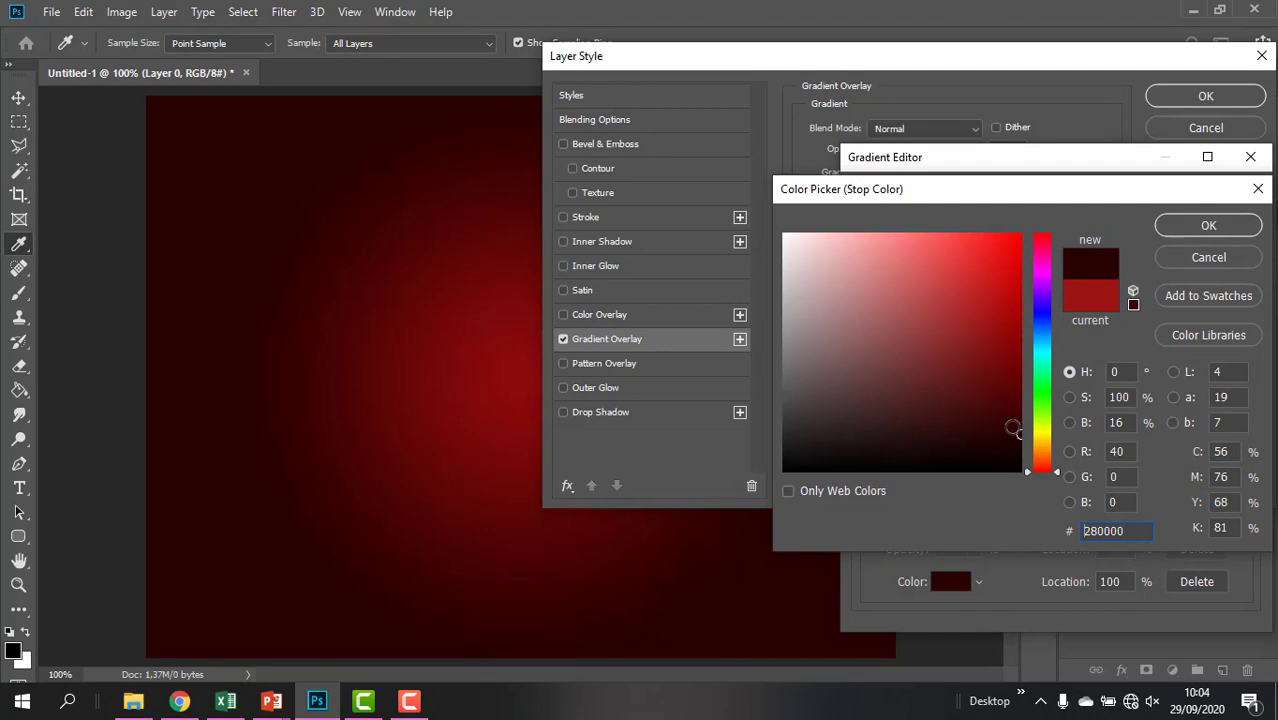
left_click(1208, 225)
left_click(1220, 197)
left_click_drag(1040, 56, 913, 62)
left_click(1041, 94)
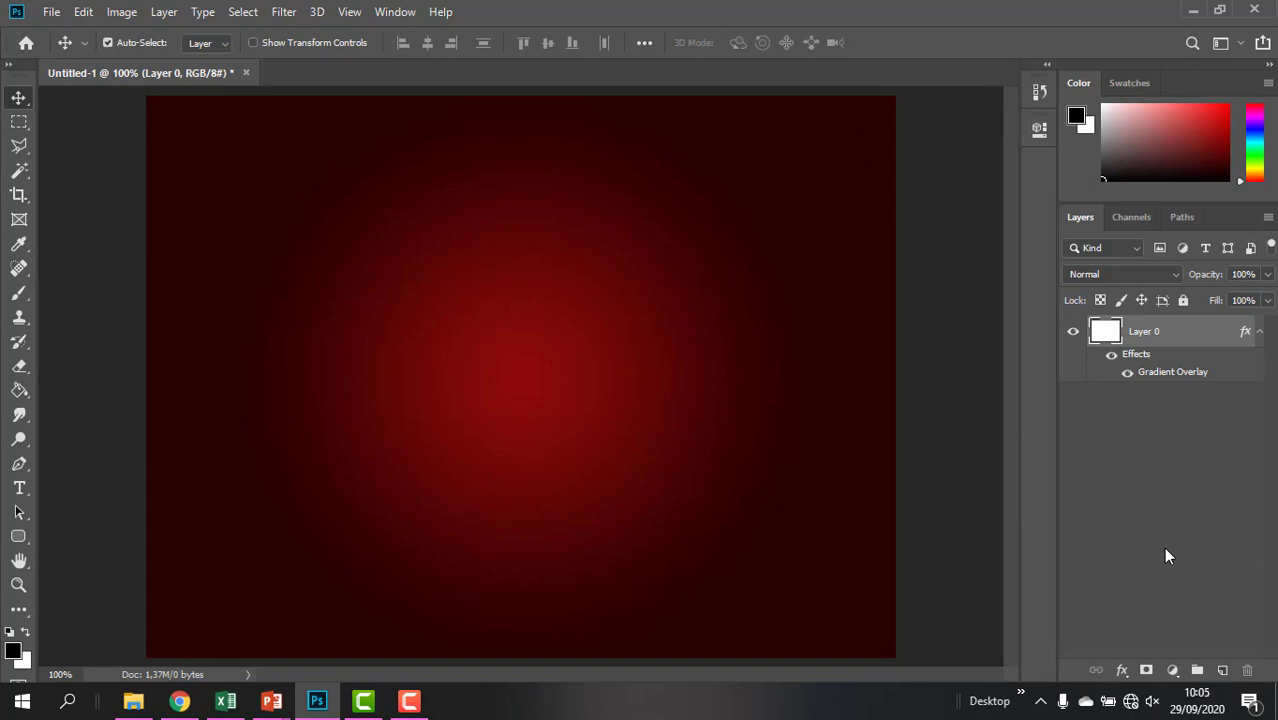
Add a new layer above the background and fill it with the Clouds render filter
left_click(1222, 671)
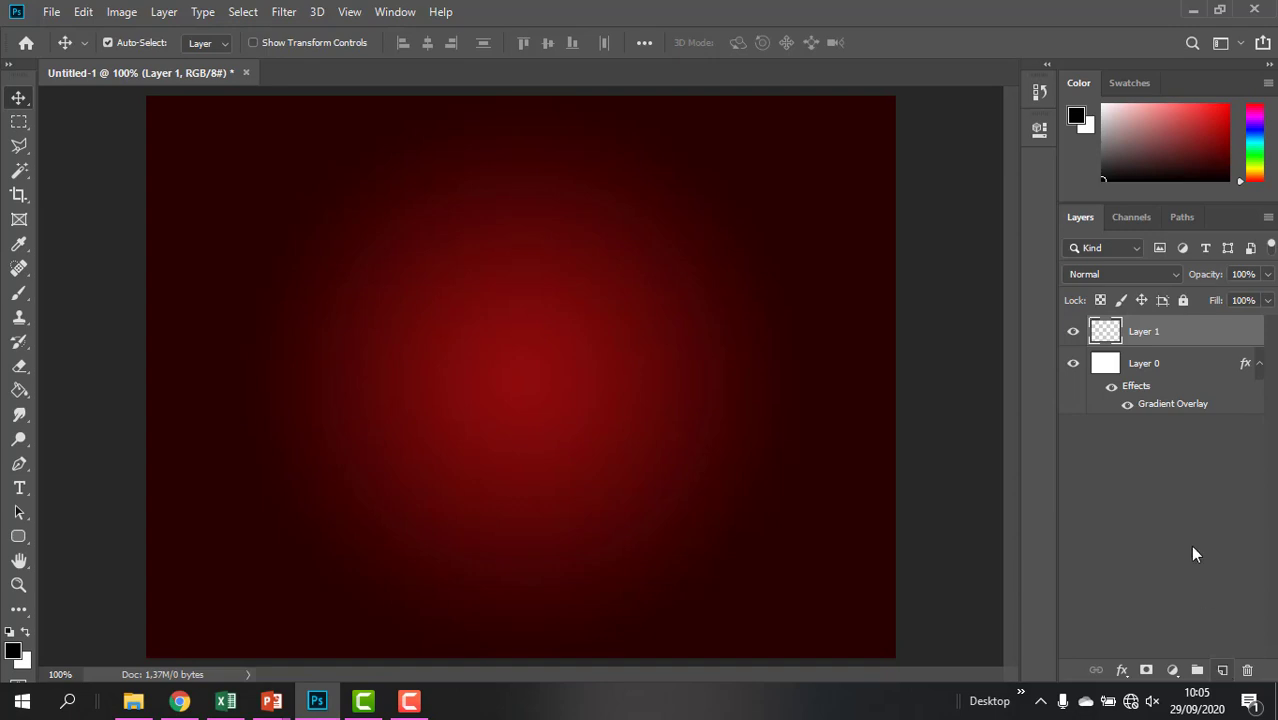
left_click(291, 18)
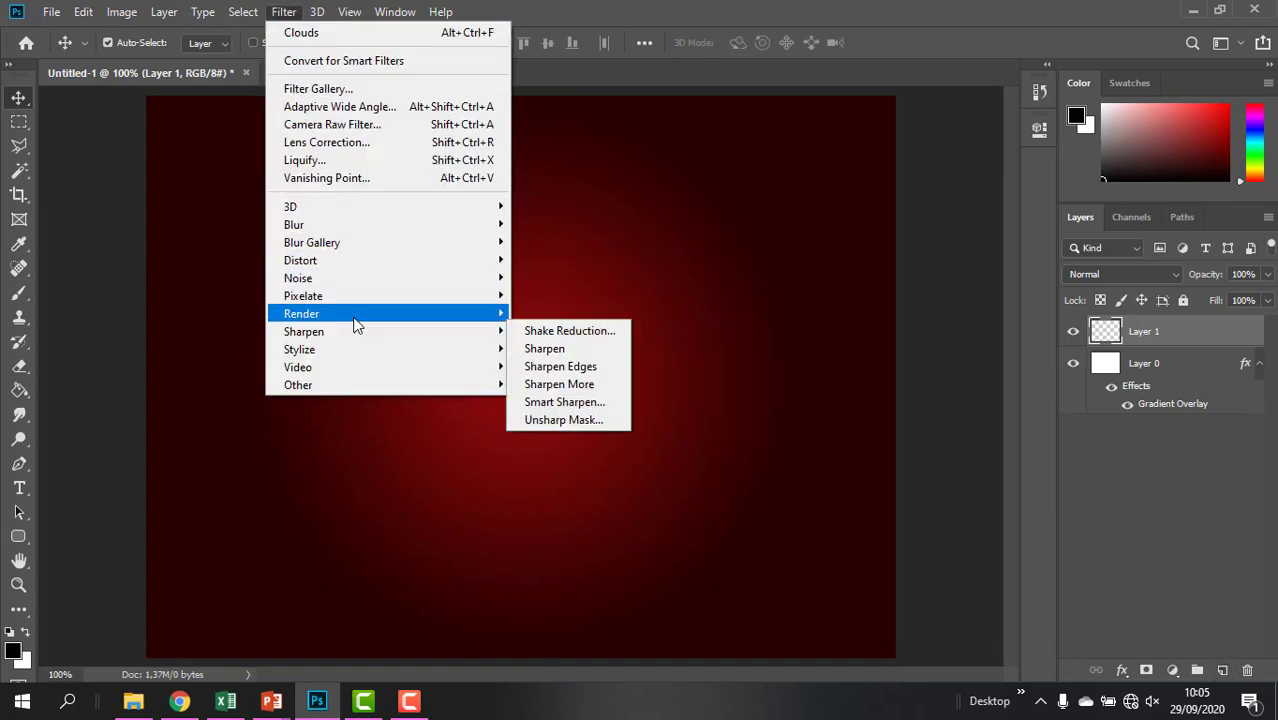
mouse_move(355, 325)
left_click(544, 377)
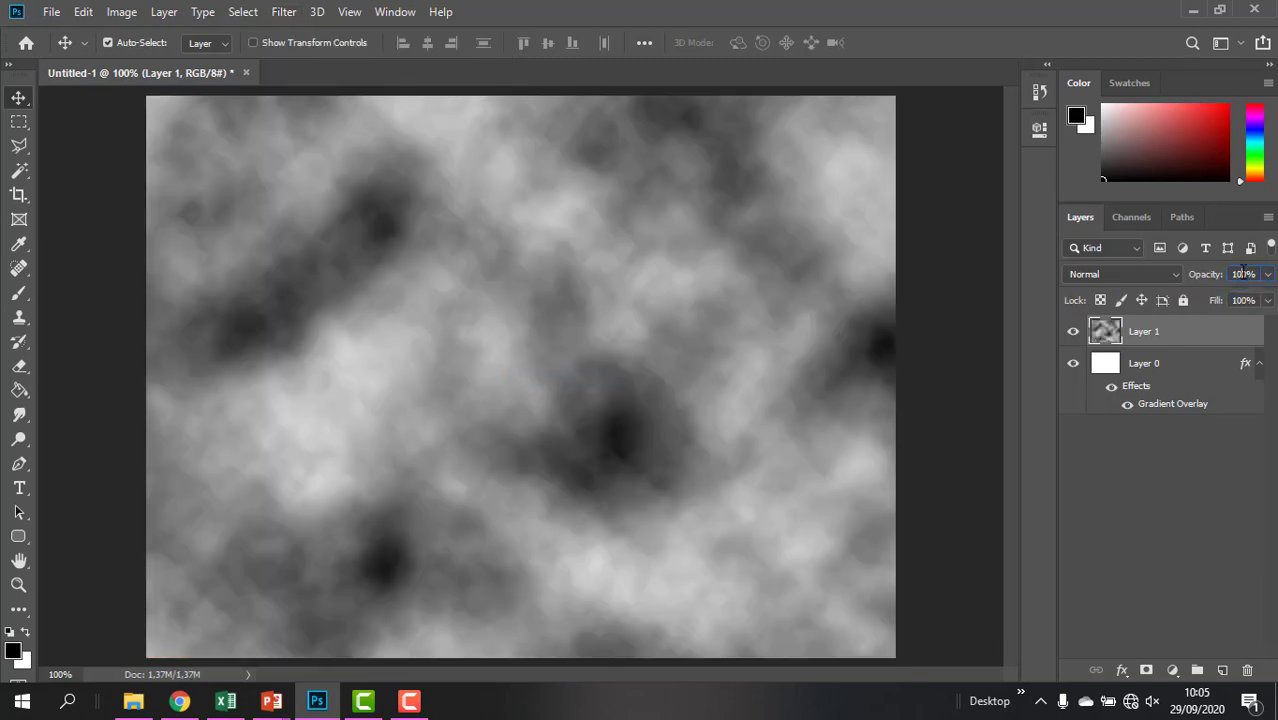
Set the clouds layer's opacity to 50% and its blend mode to Overlay
type("50")
key("Return")
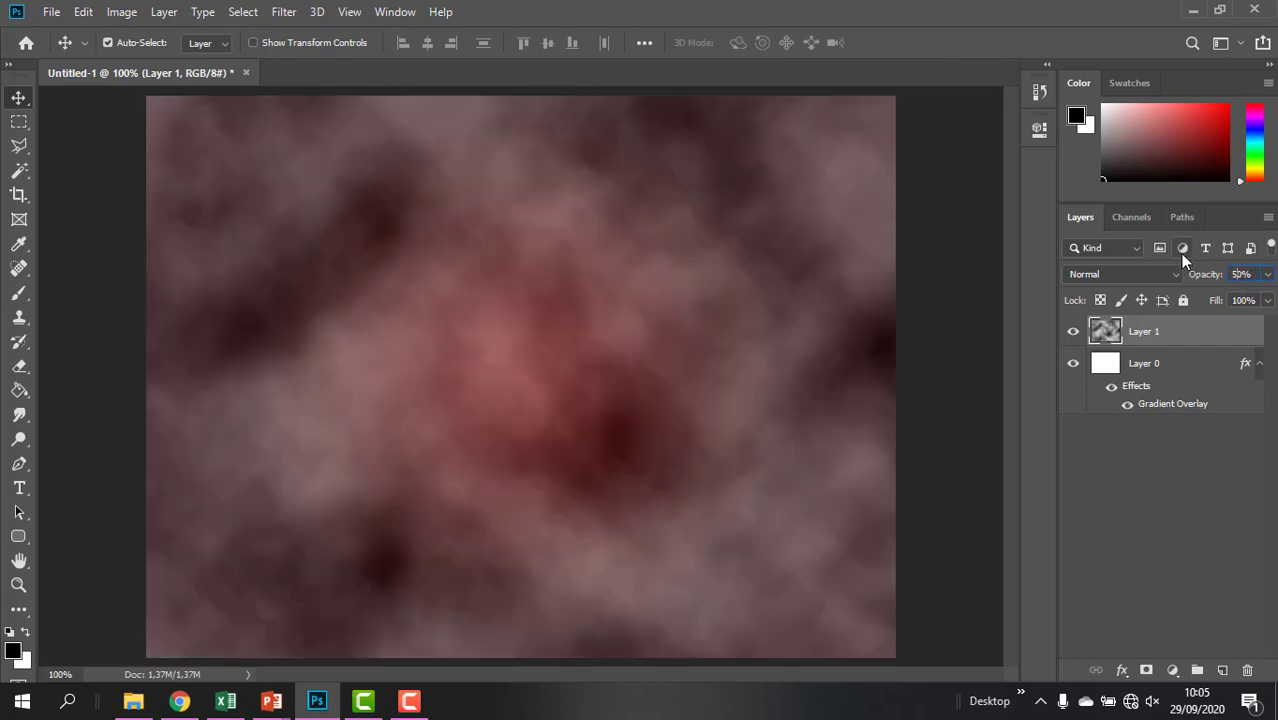
left_click(1143, 273)
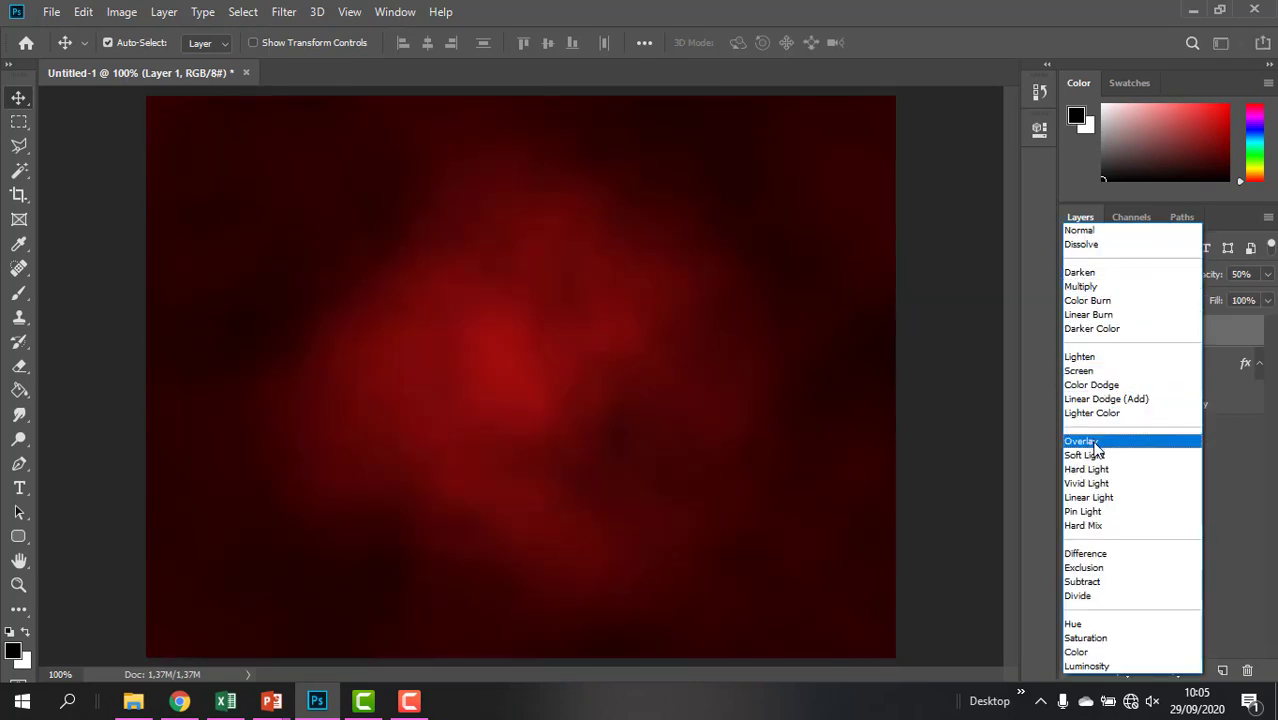
left_click(1095, 442)
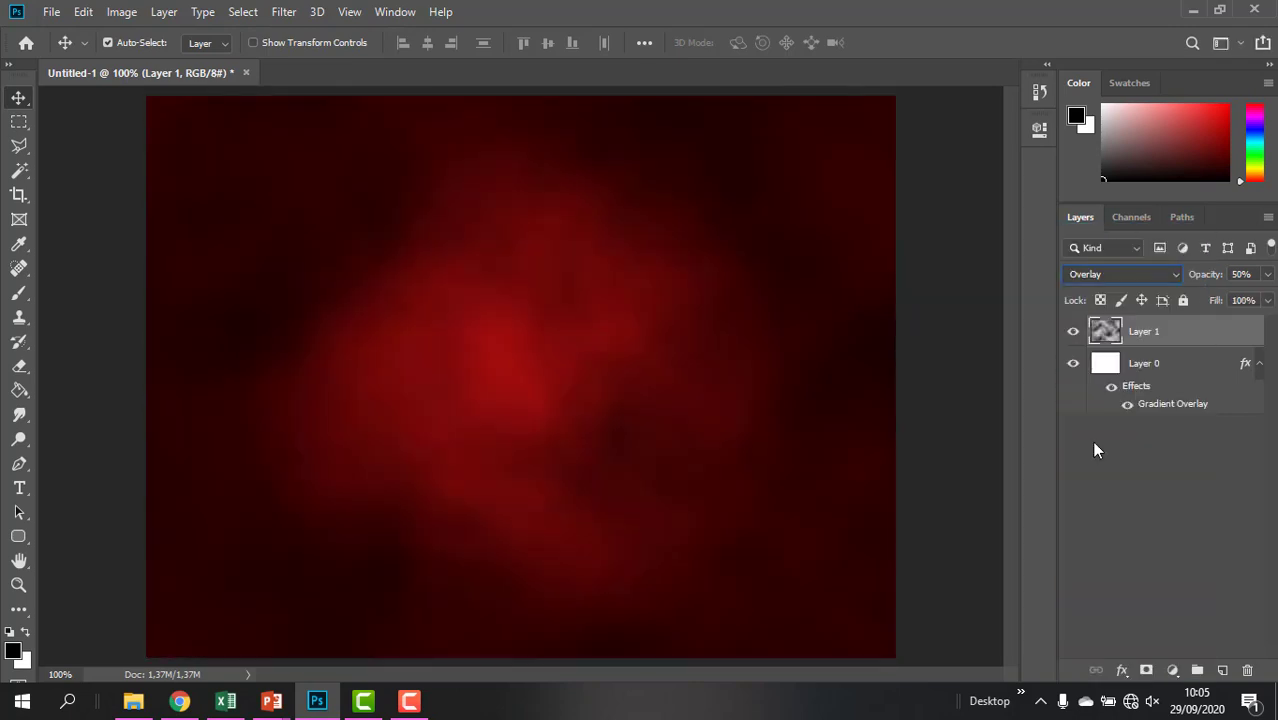
left_click(980, 362)
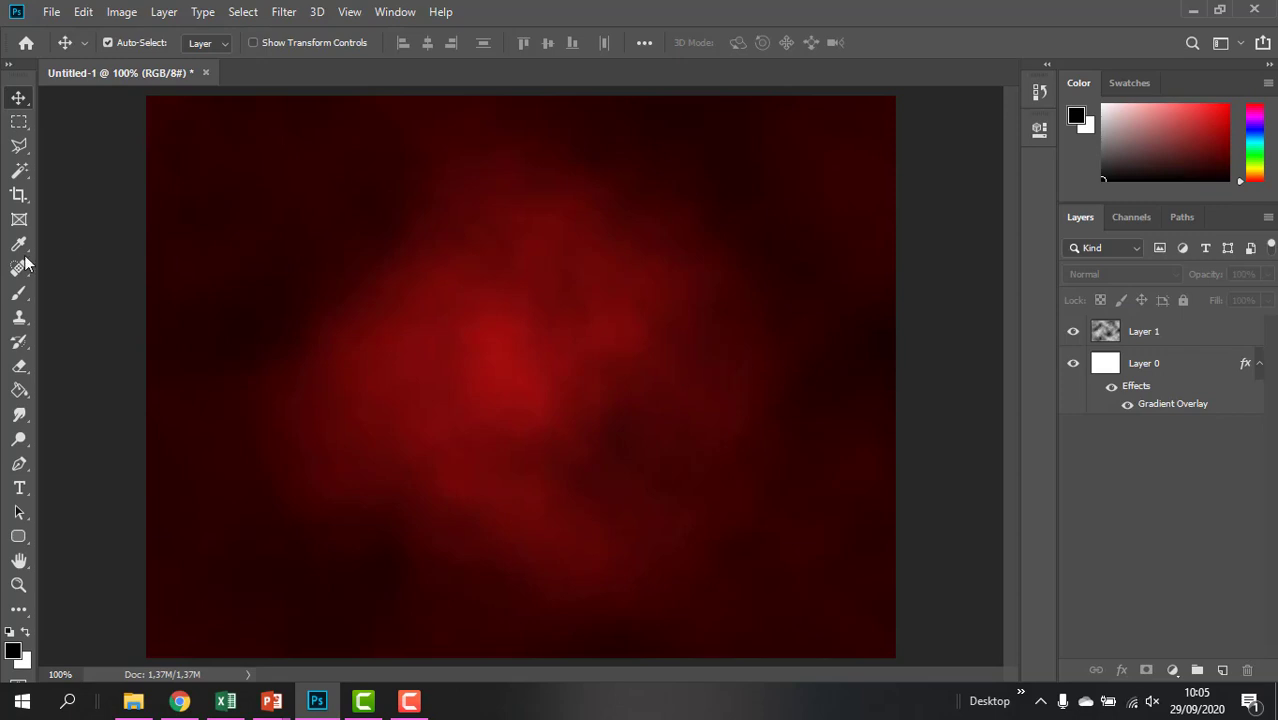
Add the text "GRAPHIC" in Century Gothic Regular, 72 pt, near the middle of the canvas
left_click(19, 489)
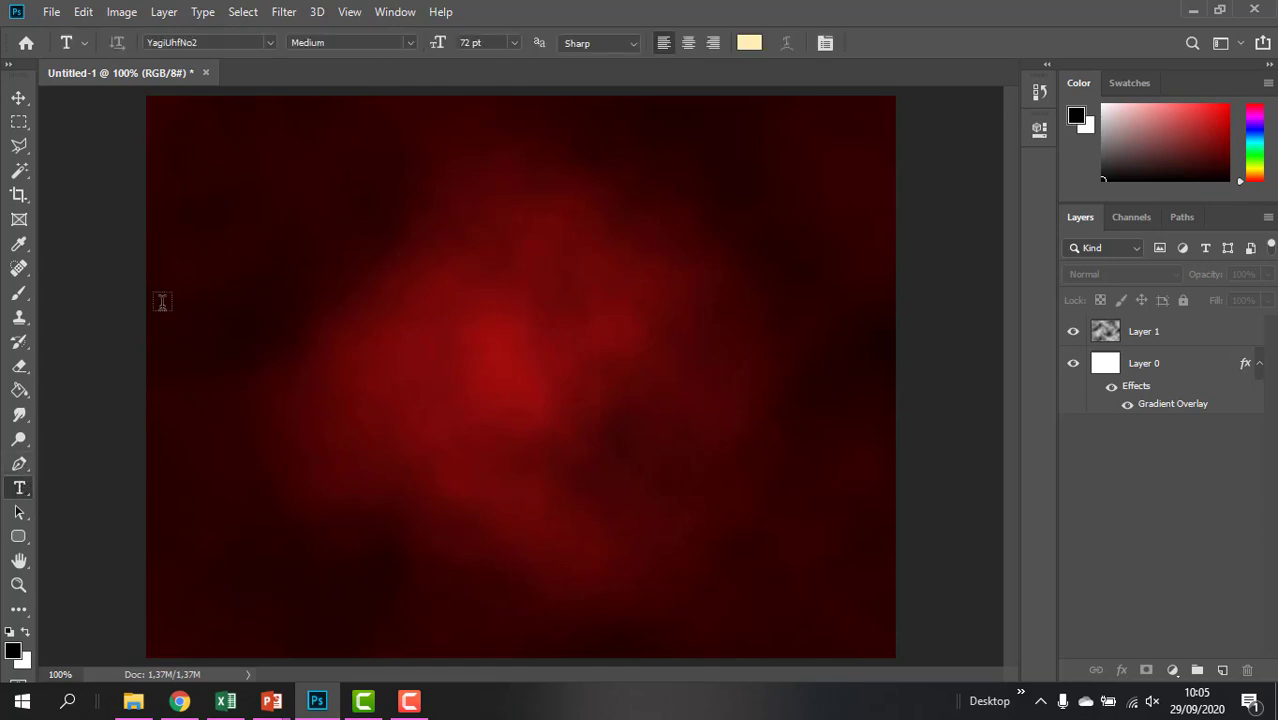
left_click(269, 42)
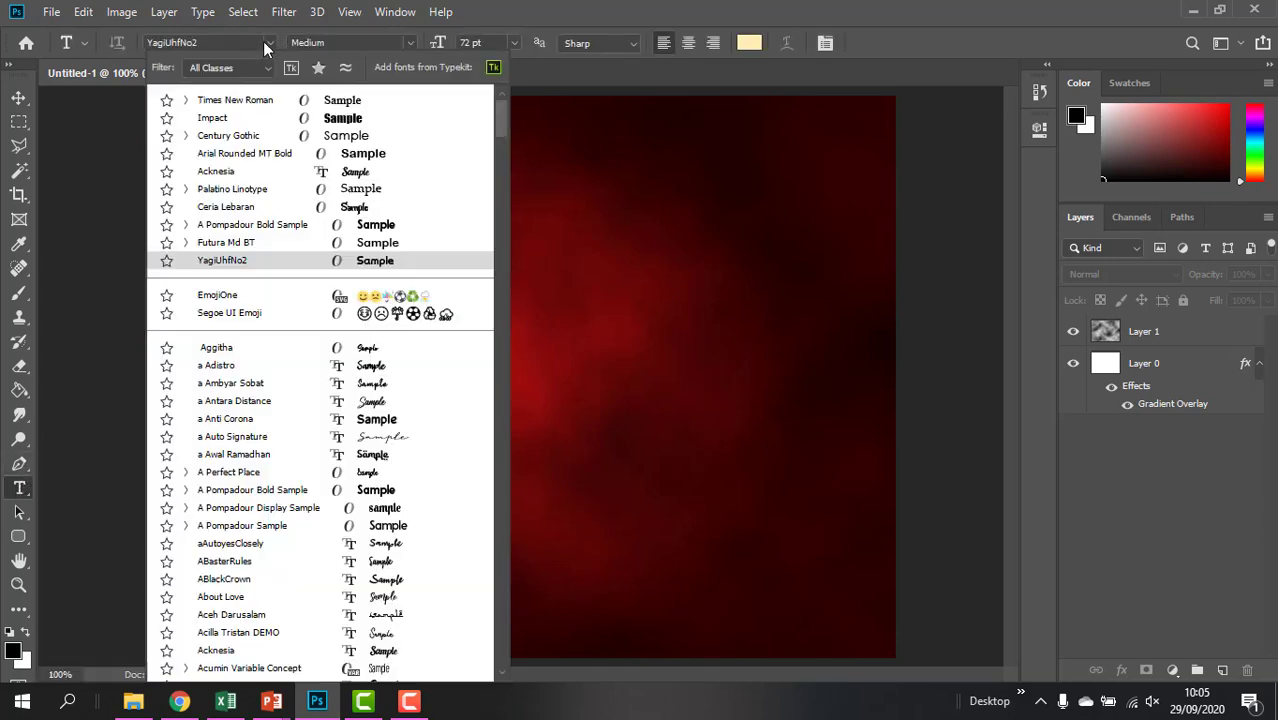
type("centu")
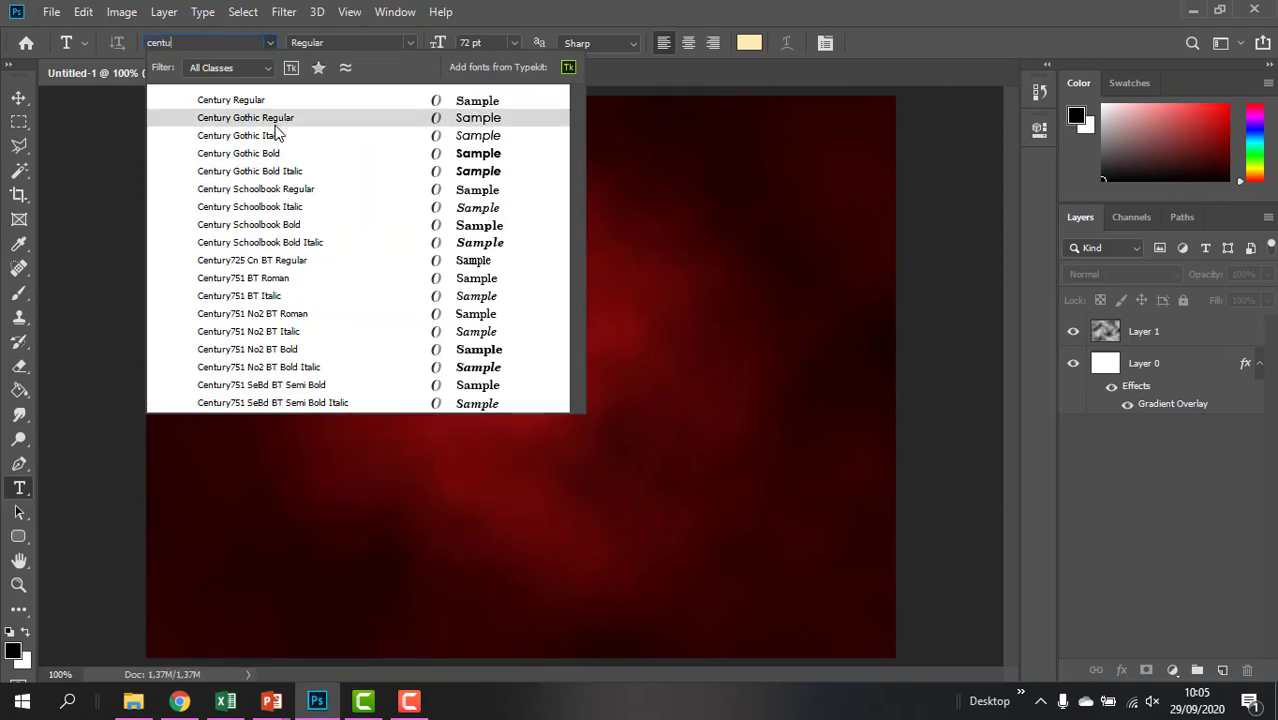
left_click(331, 125)
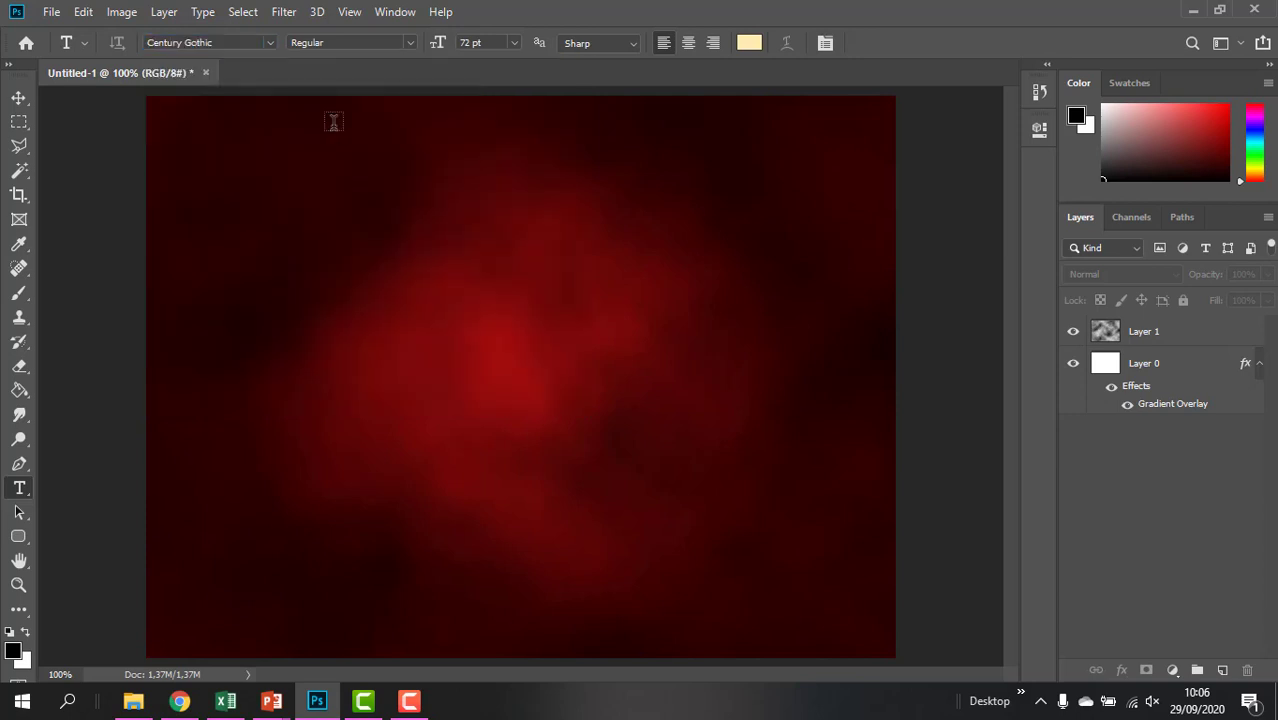
left_click(388, 350)
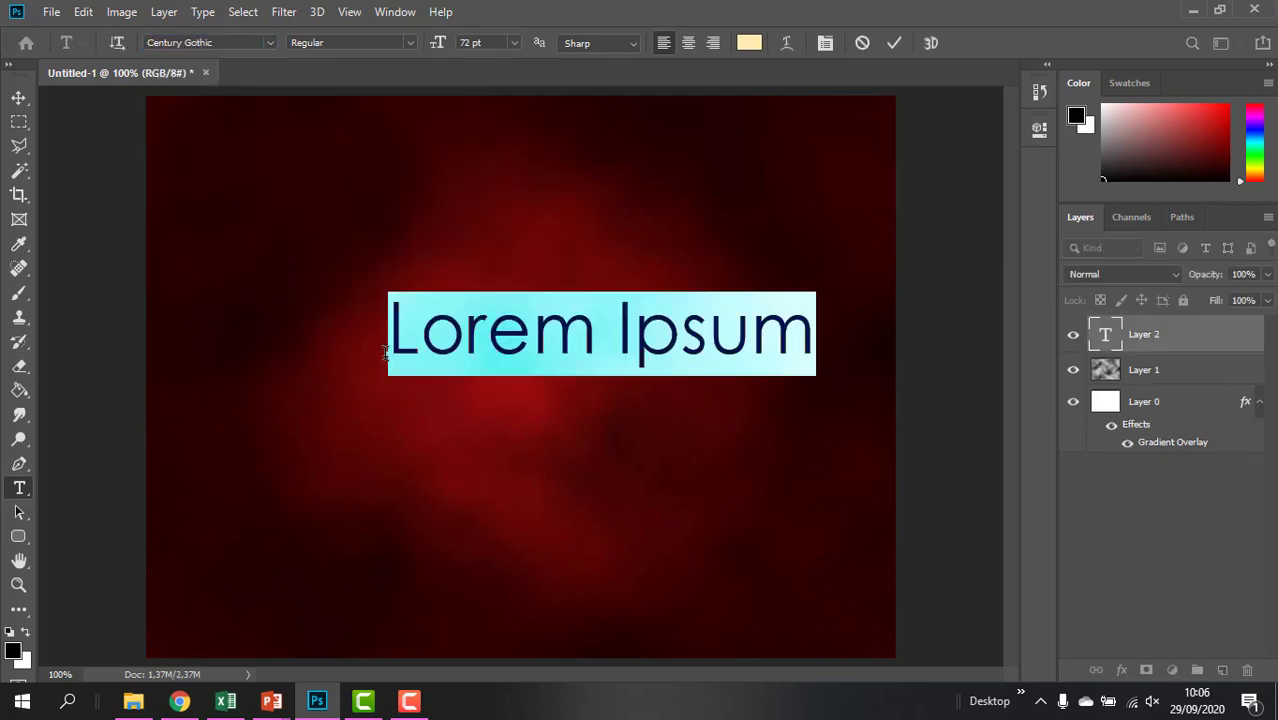
type("g")
key("BackSpace")
type("GR")
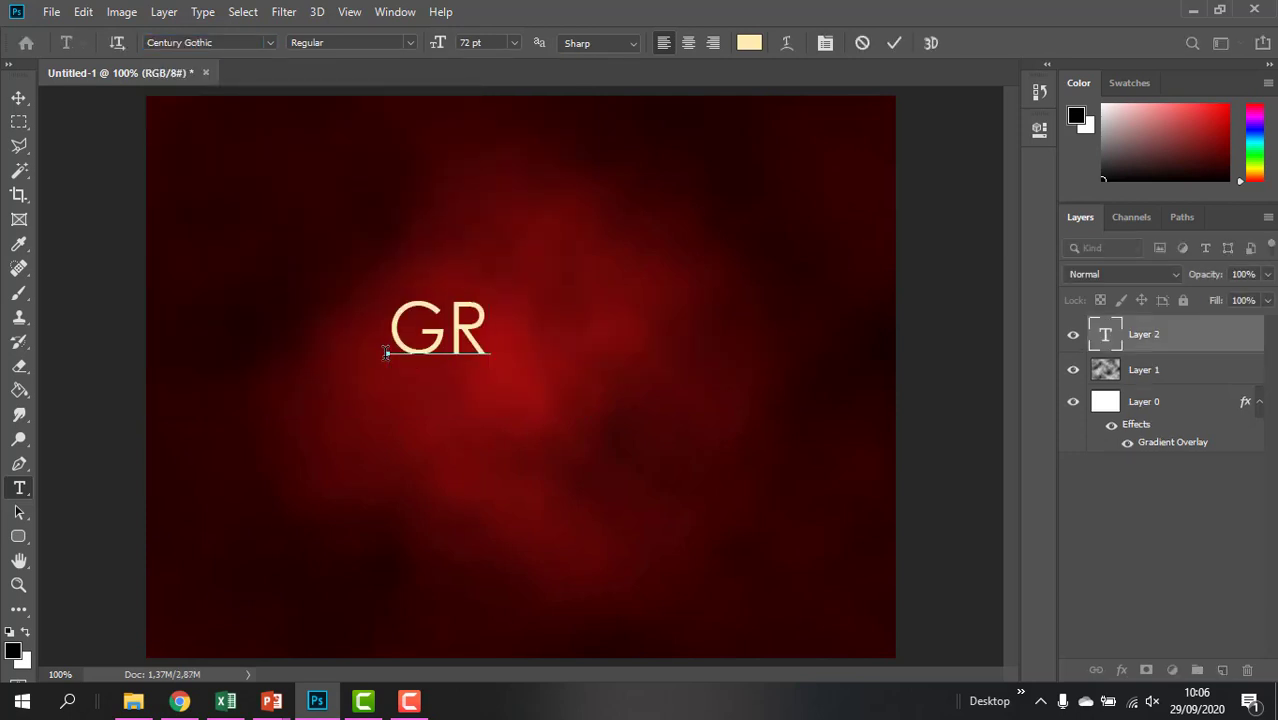
type("APHIC")
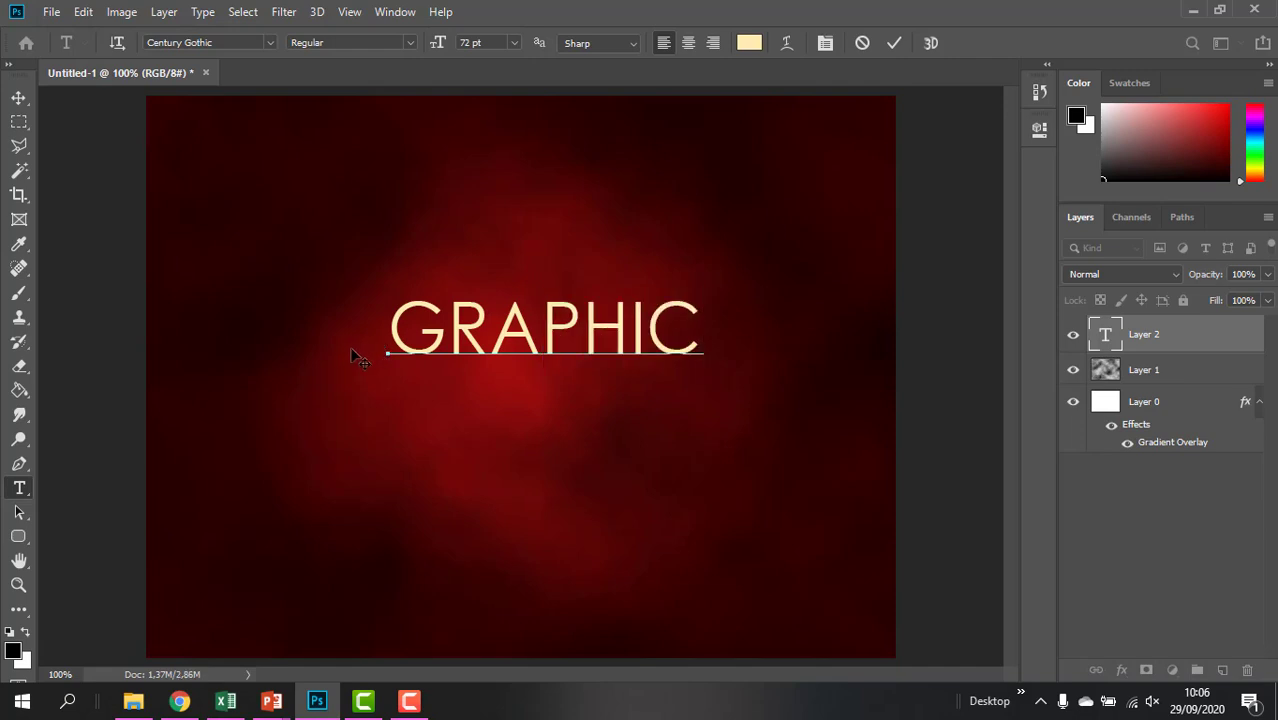
left_click(19, 99)
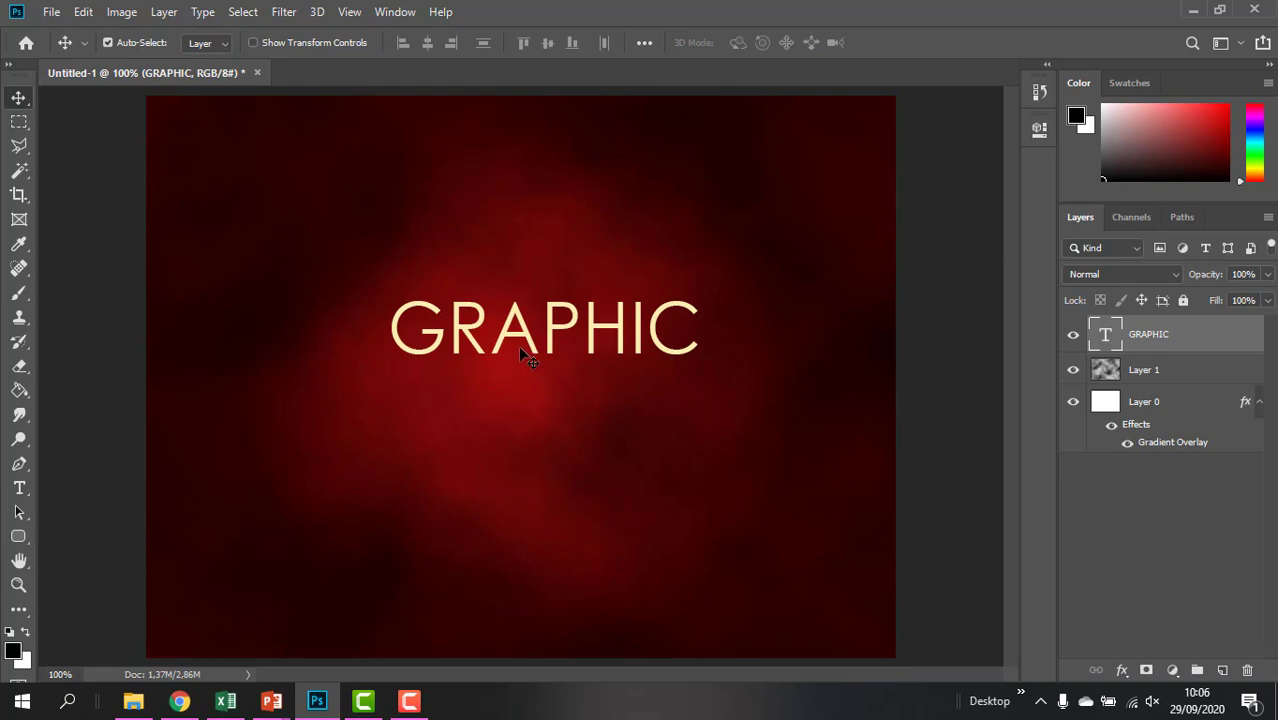
Move the GRAPHIC text toward the canvas centre and scale it up to about 100 pt
left_click_drag(520, 345, 502, 392)
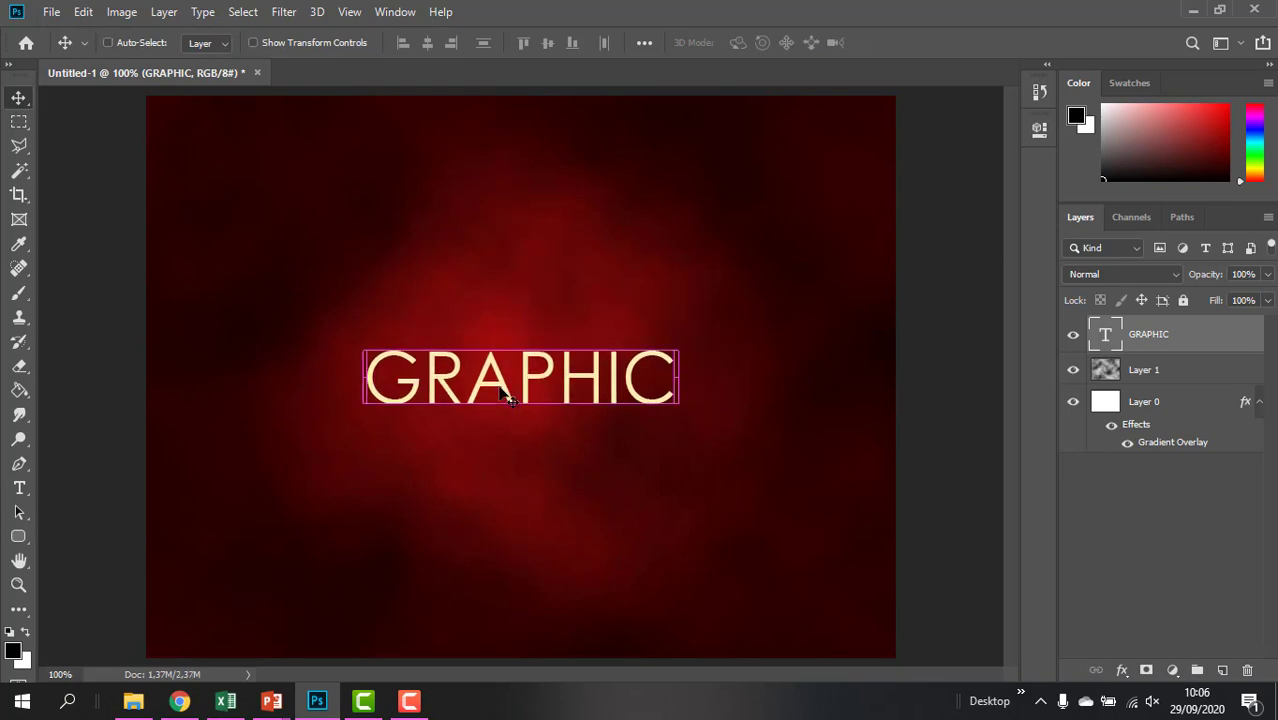
key("ctrl+t")
left_click_drag(679, 337, 800, 278)
left_click_drag(689, 357, 634, 381)
key("Return")
Duplicate the GRAPHIC text layer and place the copy directly below the original
key("ctrl+j")
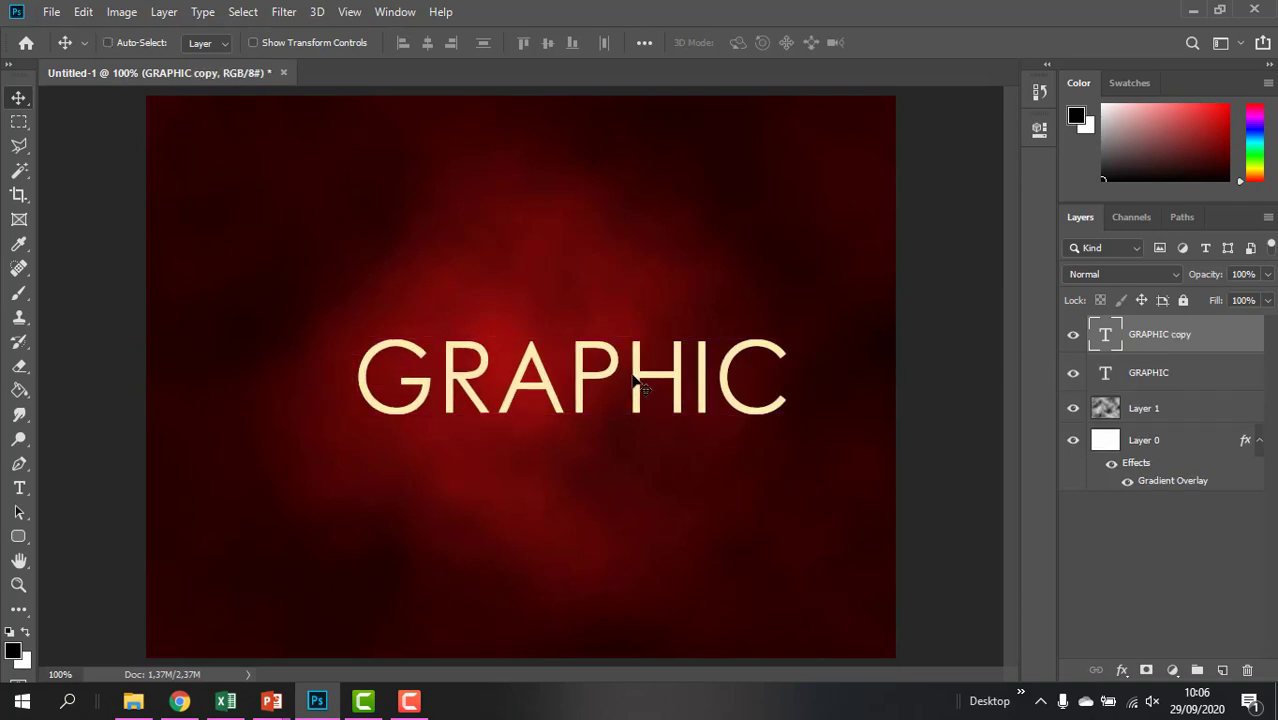
key("ctrl+z")
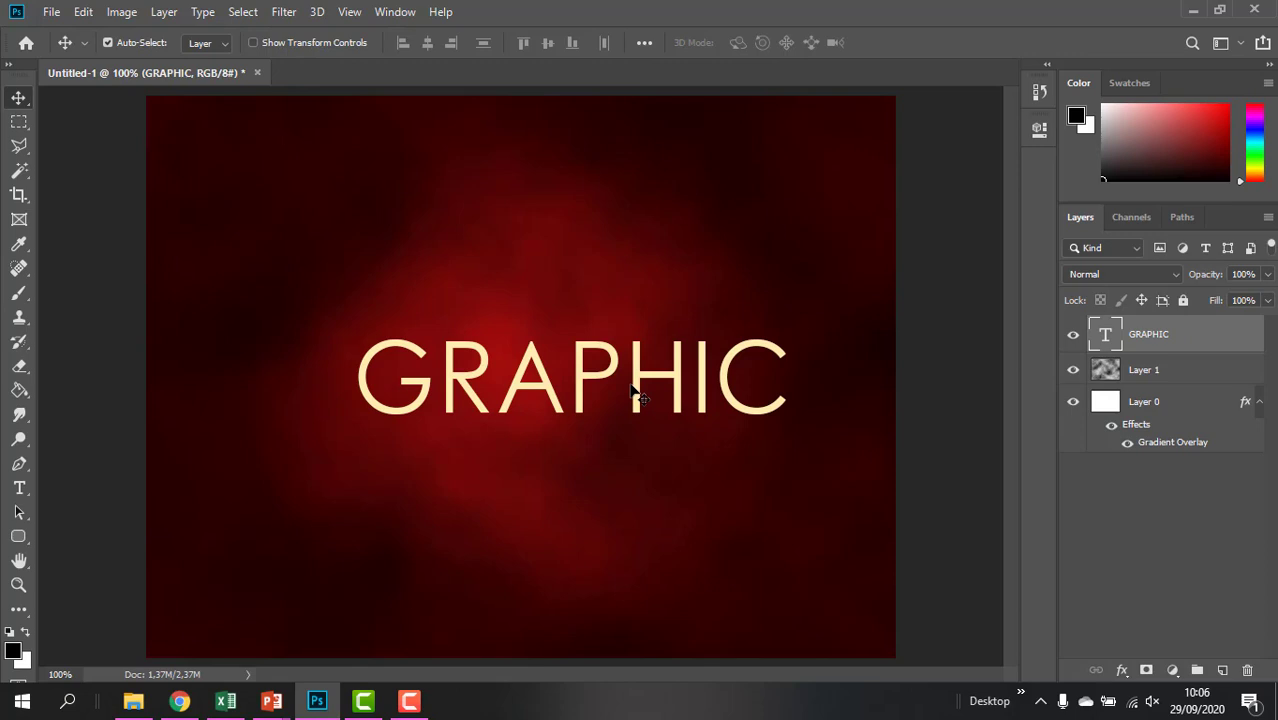
right_click(1176, 338)
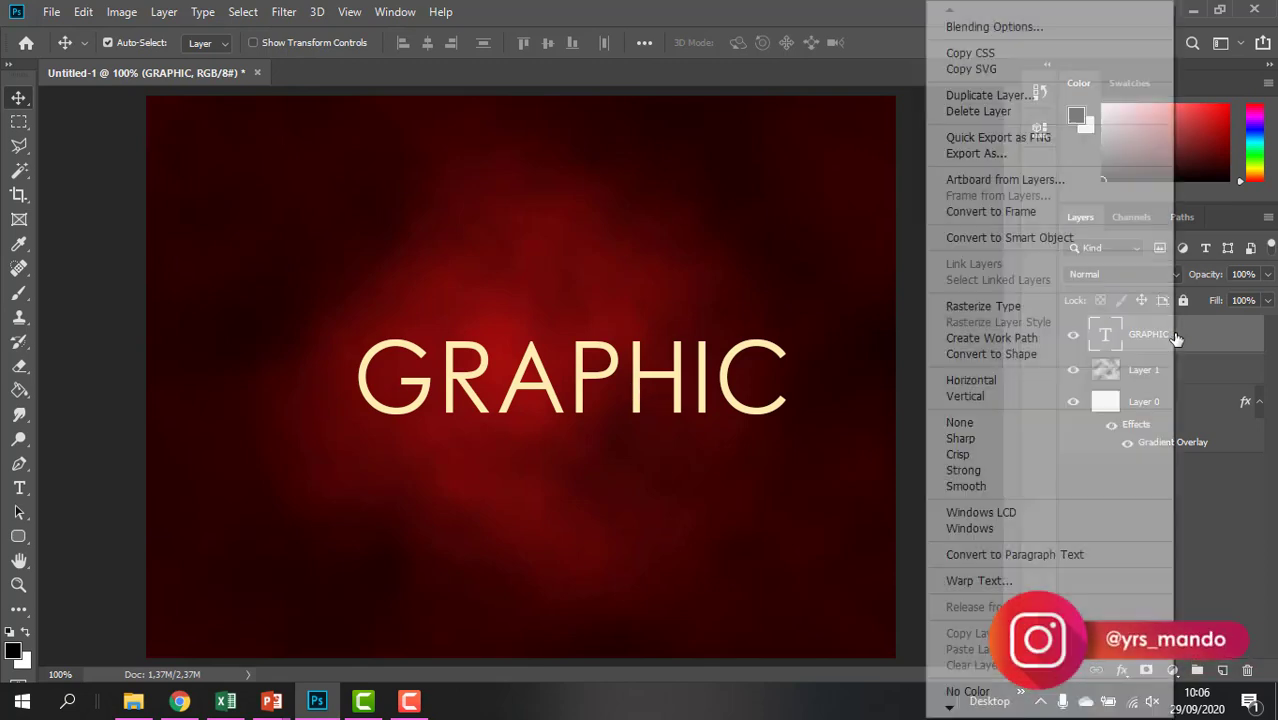
left_click(1008, 97)
left_click(797, 176)
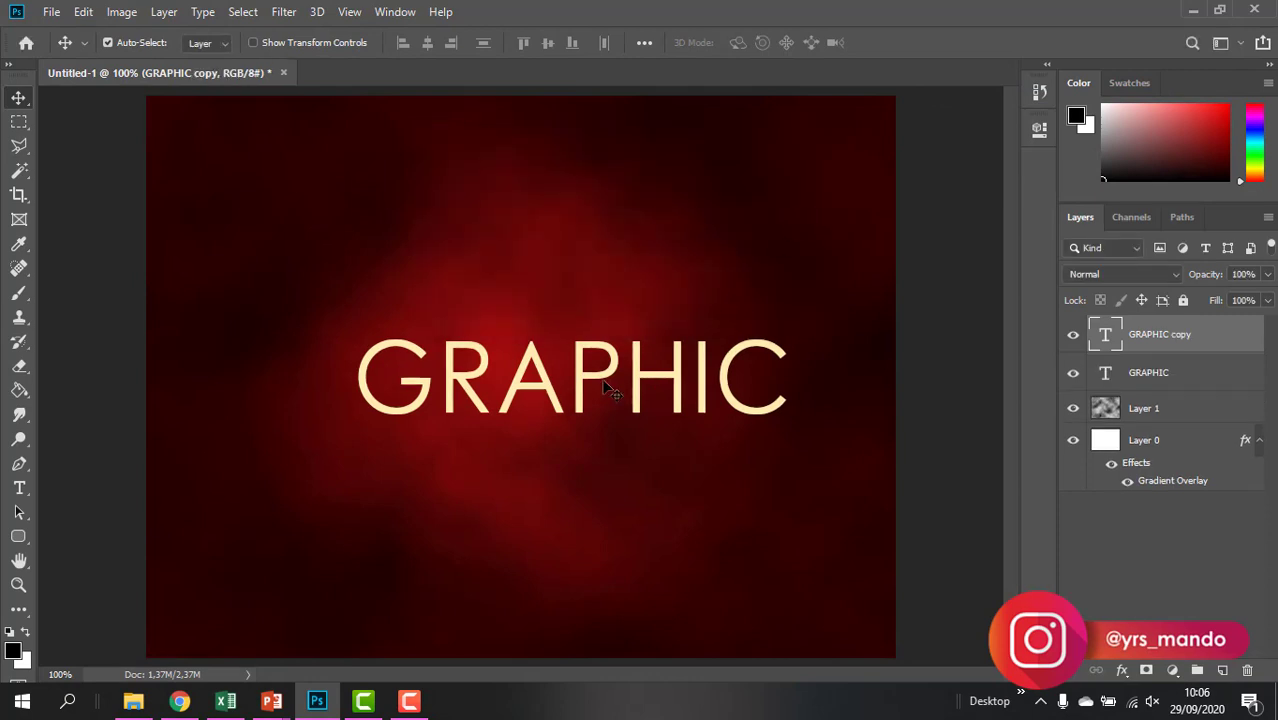
left_click_drag(608, 388, 604, 495)
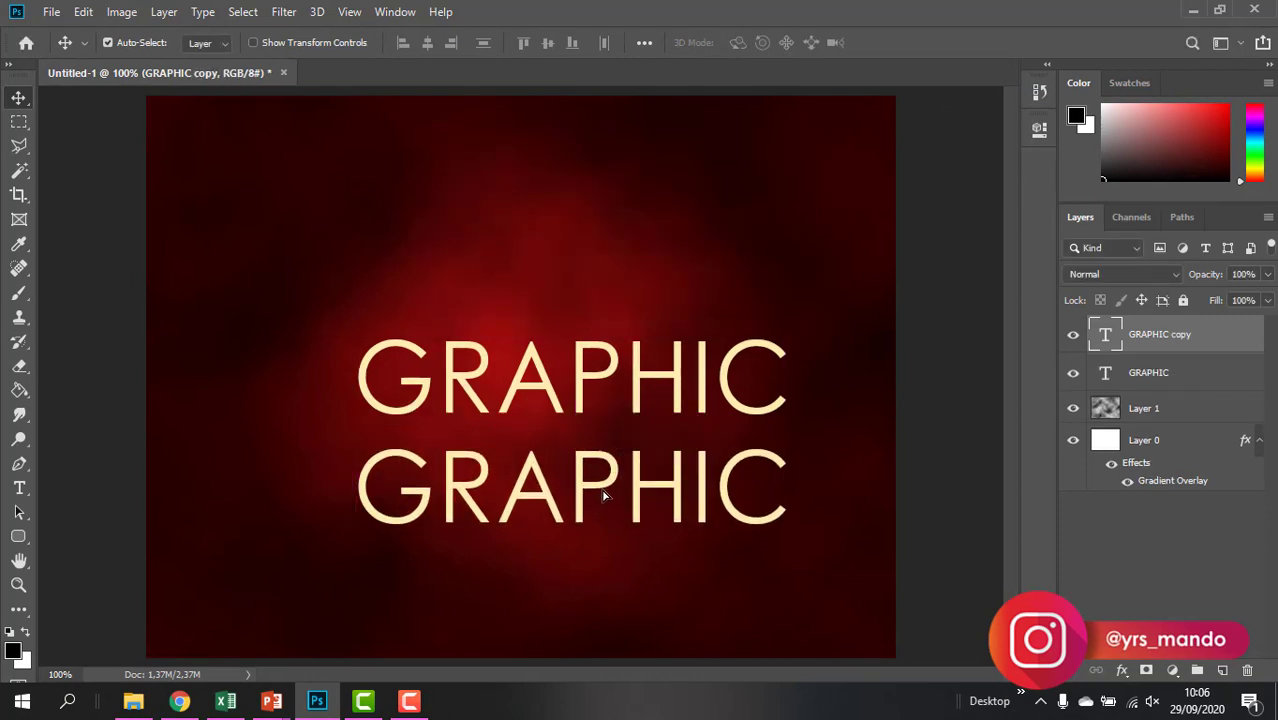
Replace the wording of the lower text copy with "DESIGN"
left_click(19, 488)
left_click(450, 484)
key("ctrl+a")
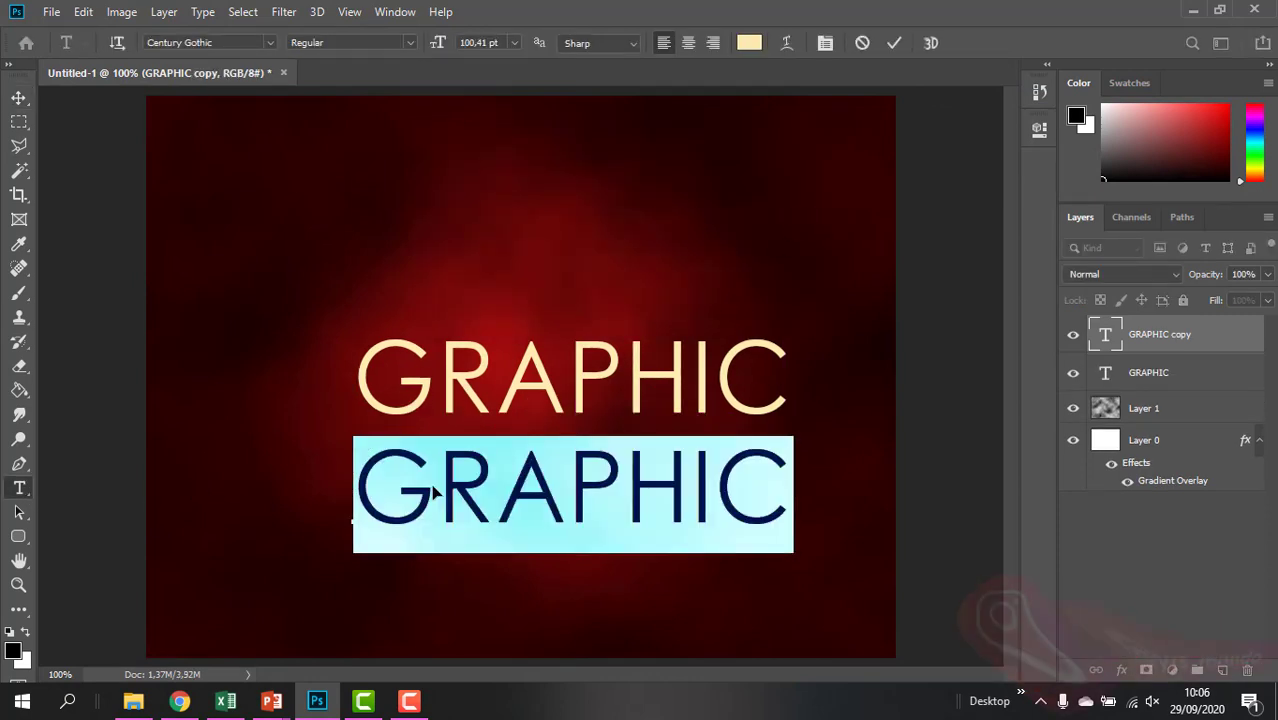
type("DESIGN")
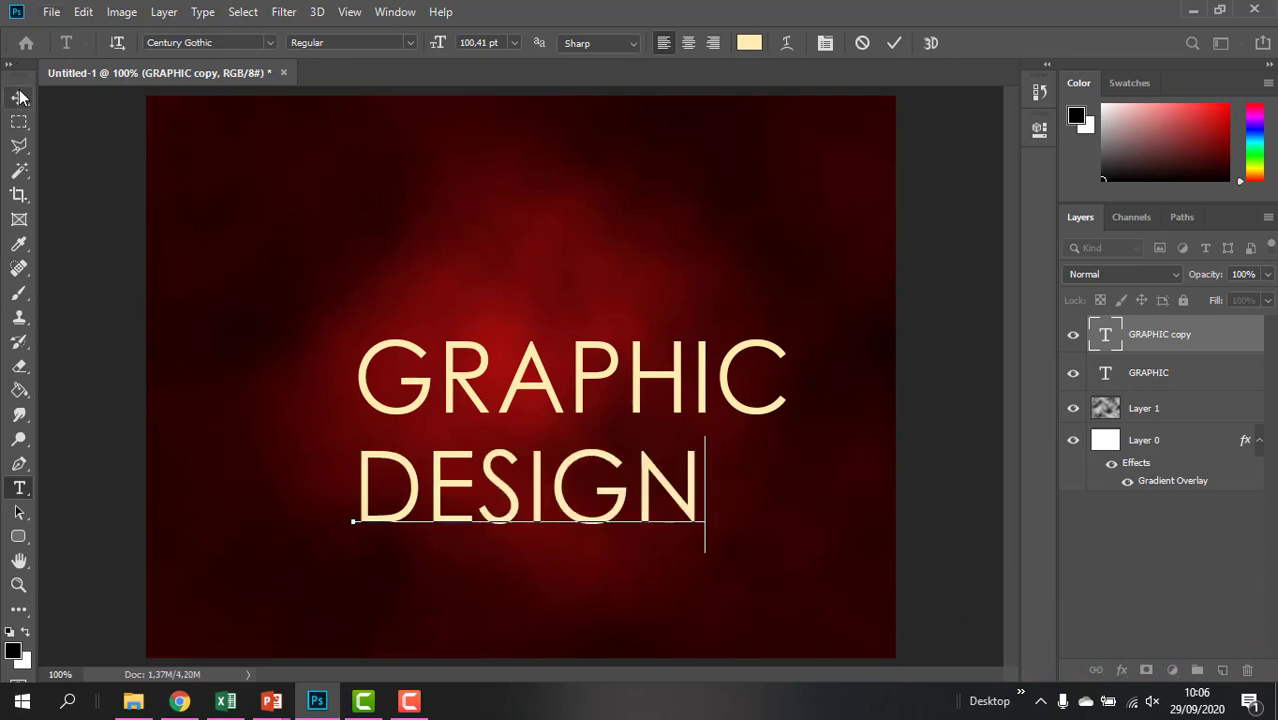
Reduce the DESIGN text's font size to 48 pt and commit the edit
key("ctrl+a")
left_click(514, 43)
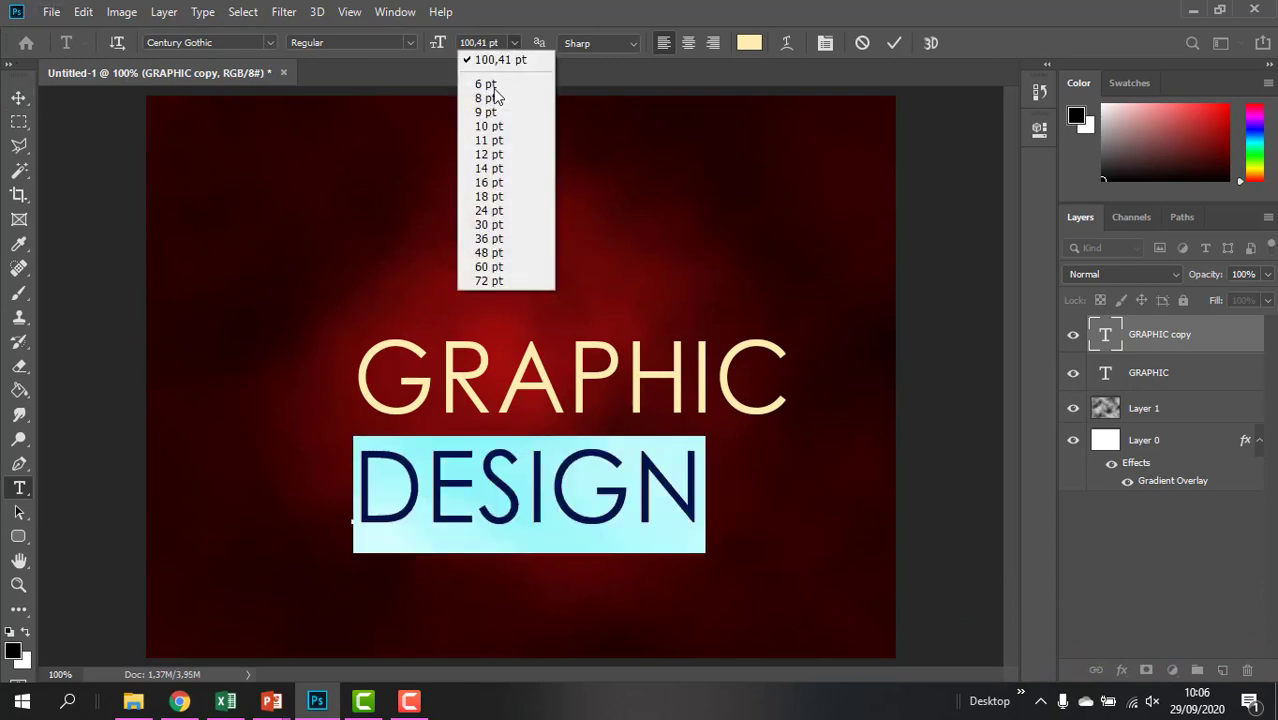
left_click(495, 210)
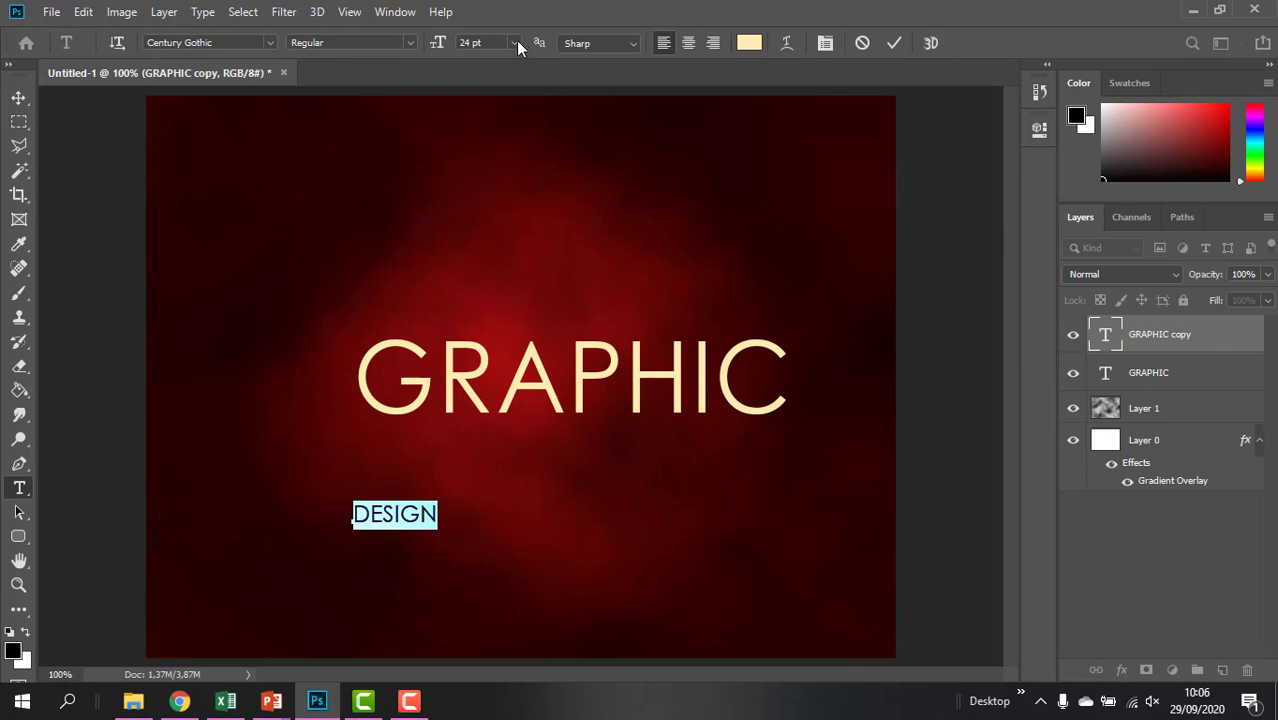
left_click(514, 43)
left_click(470, 250)
left_click(18, 97)
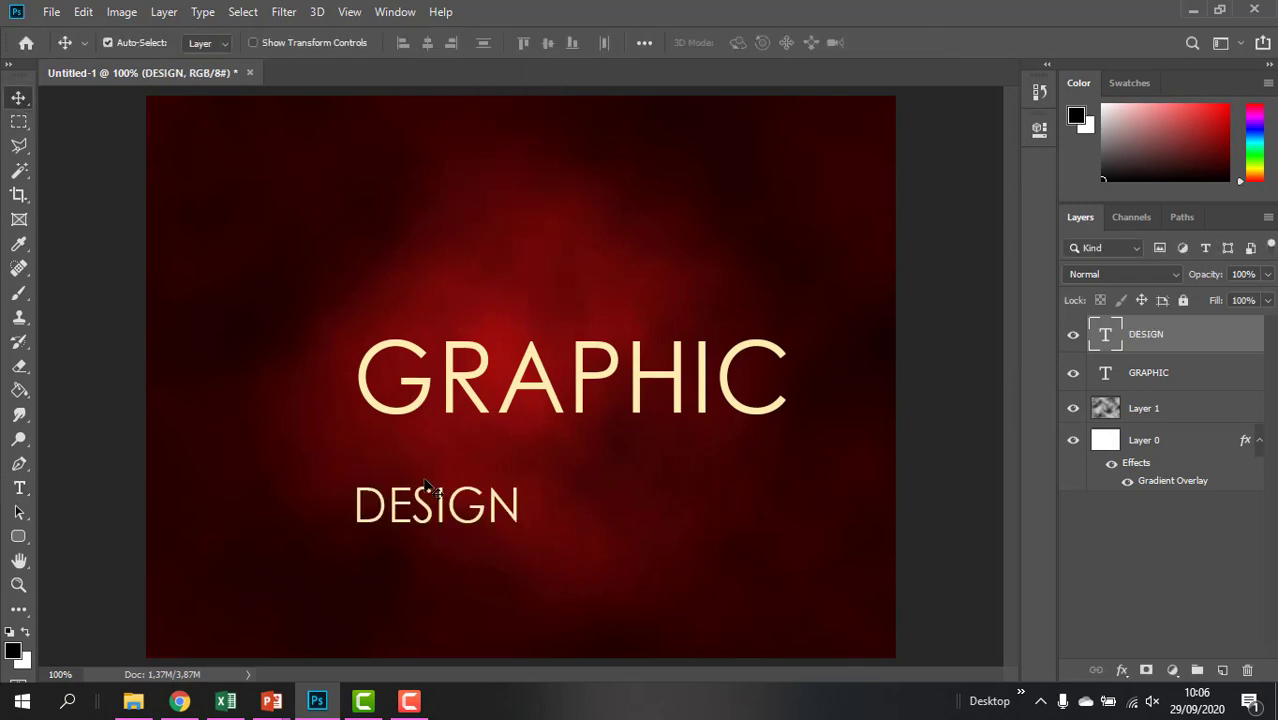
Move the DESIGN text directly below GRAPHIC, aligned to its right edge, and set its text colour to ffffff
left_click_drag(482, 488, 690, 445)
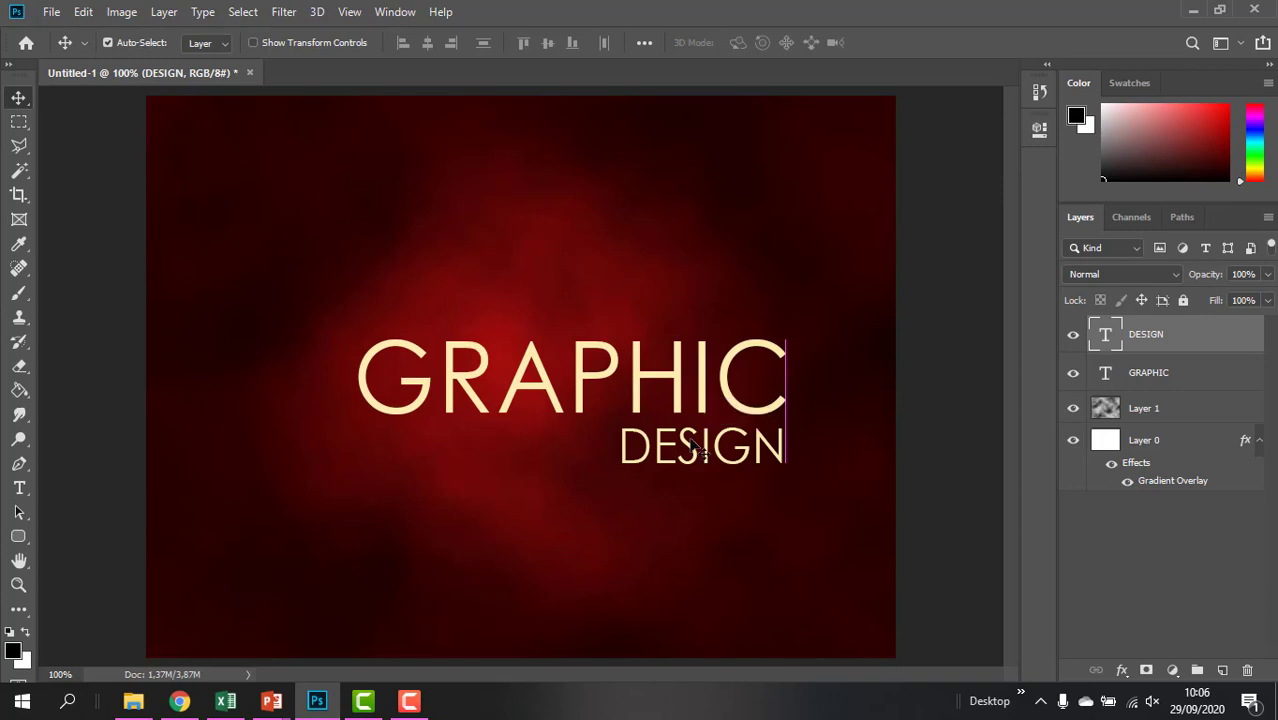
left_click(1040, 130)
left_click(894, 366)
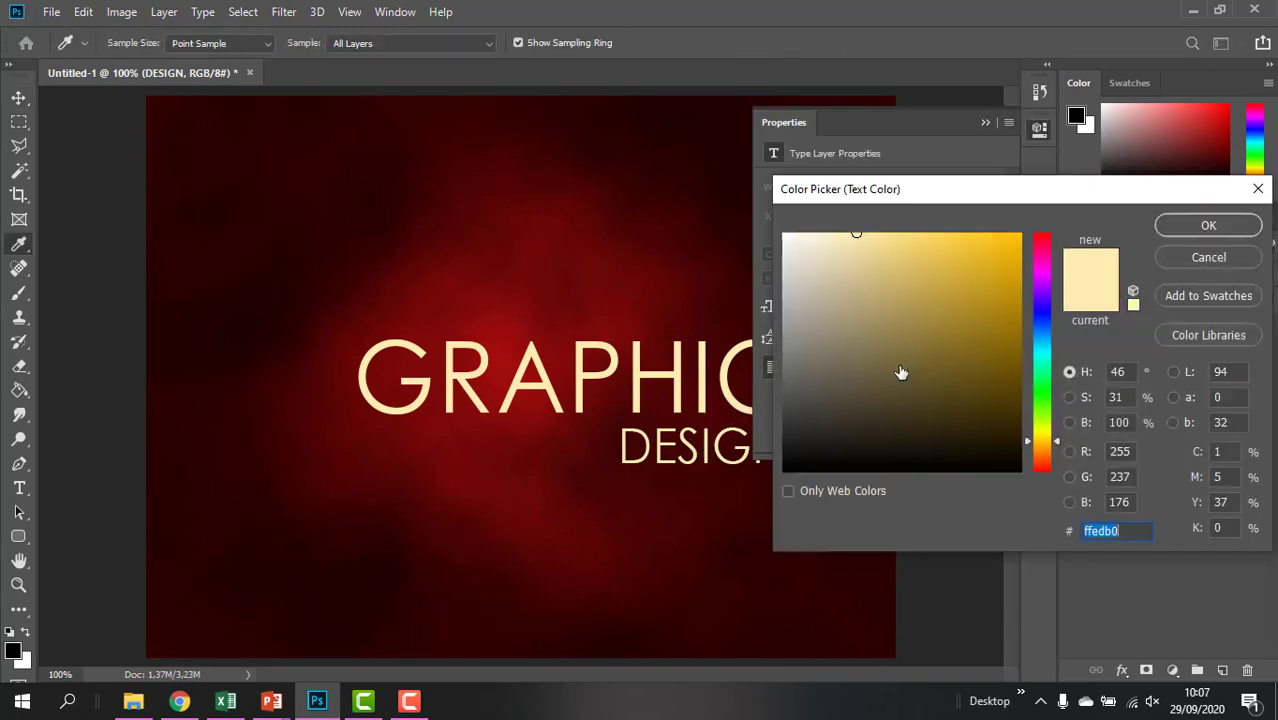
type("ffffff")
left_click(1206, 226)
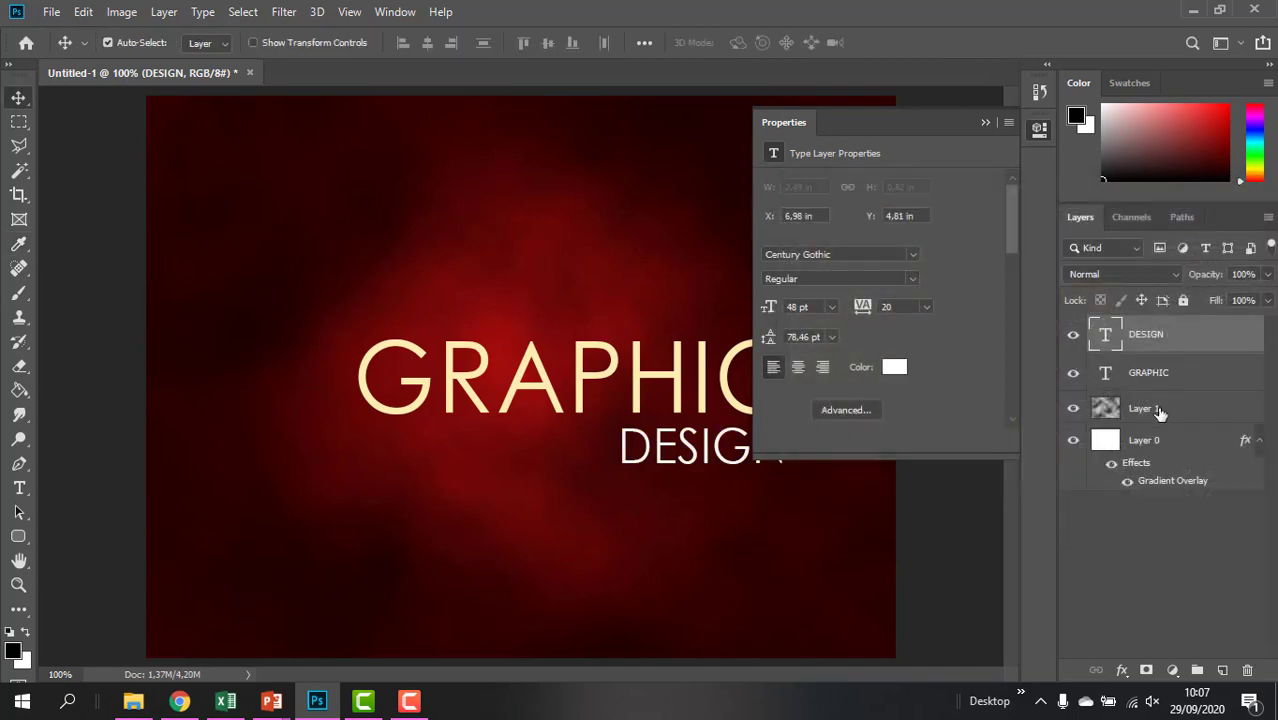
Change the GRAPHIC text colour to white, ffffff
left_click(1150, 326)
left_click(896, 365)
type("ffffff")
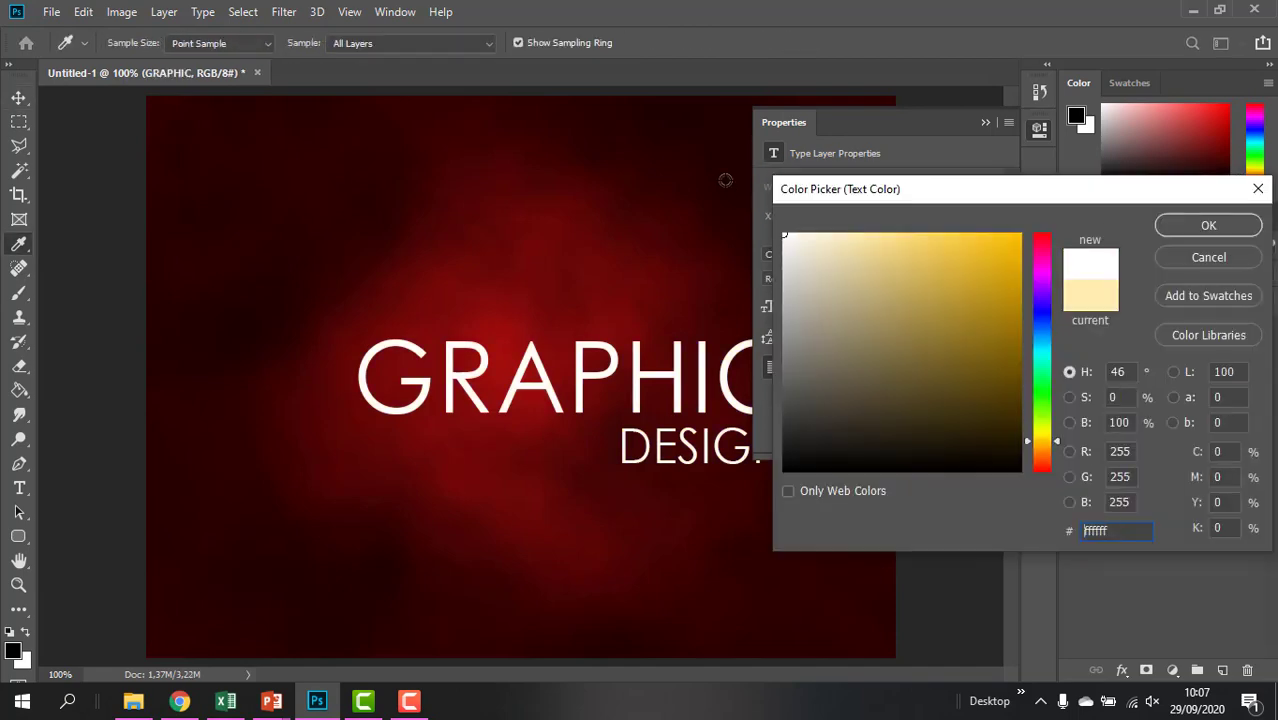
left_click(1208, 225)
left_click(987, 121)
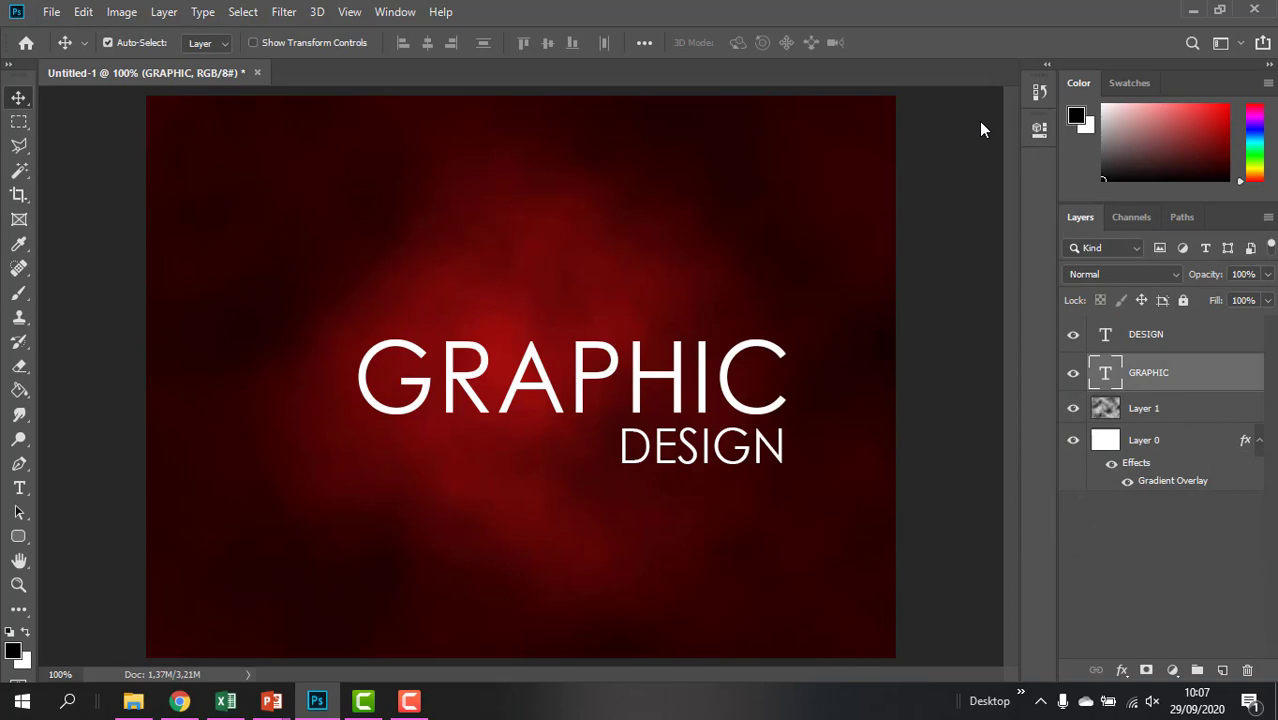
Add a Color Overlay style to the GRAPHIC text layer using bright yellow ffea00
left_click(1226, 341)
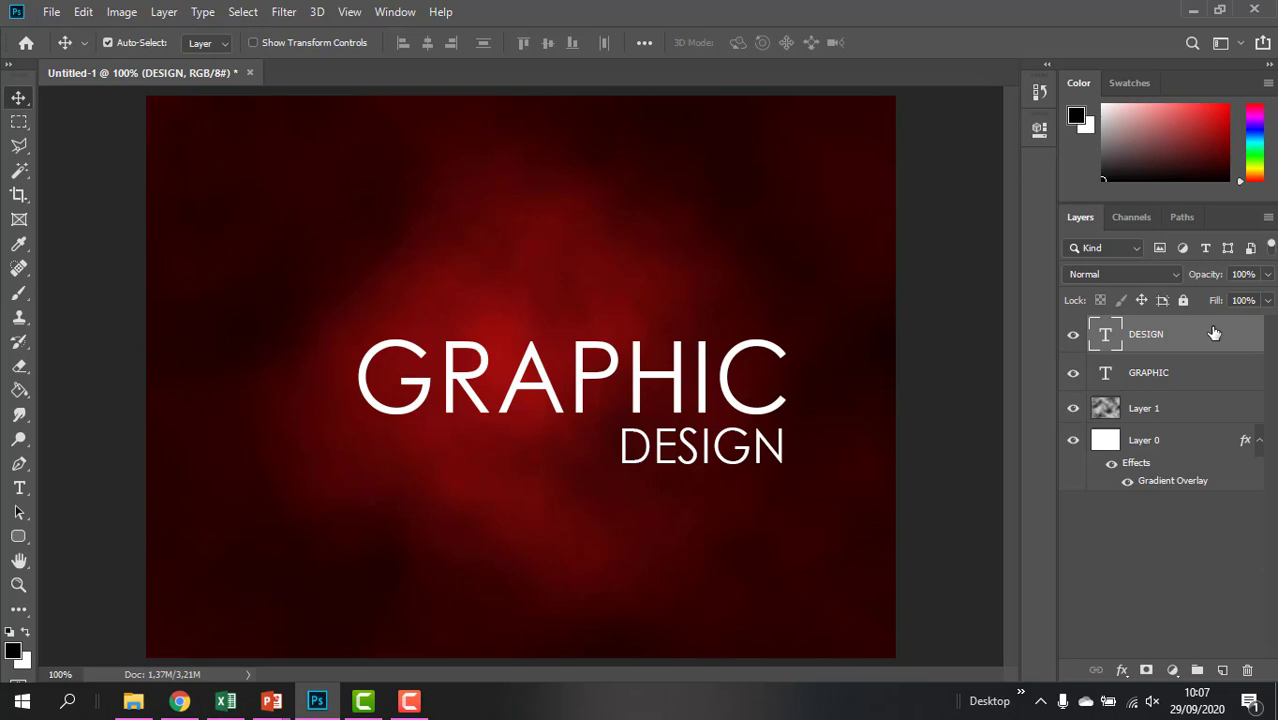
left_click(1190, 376)
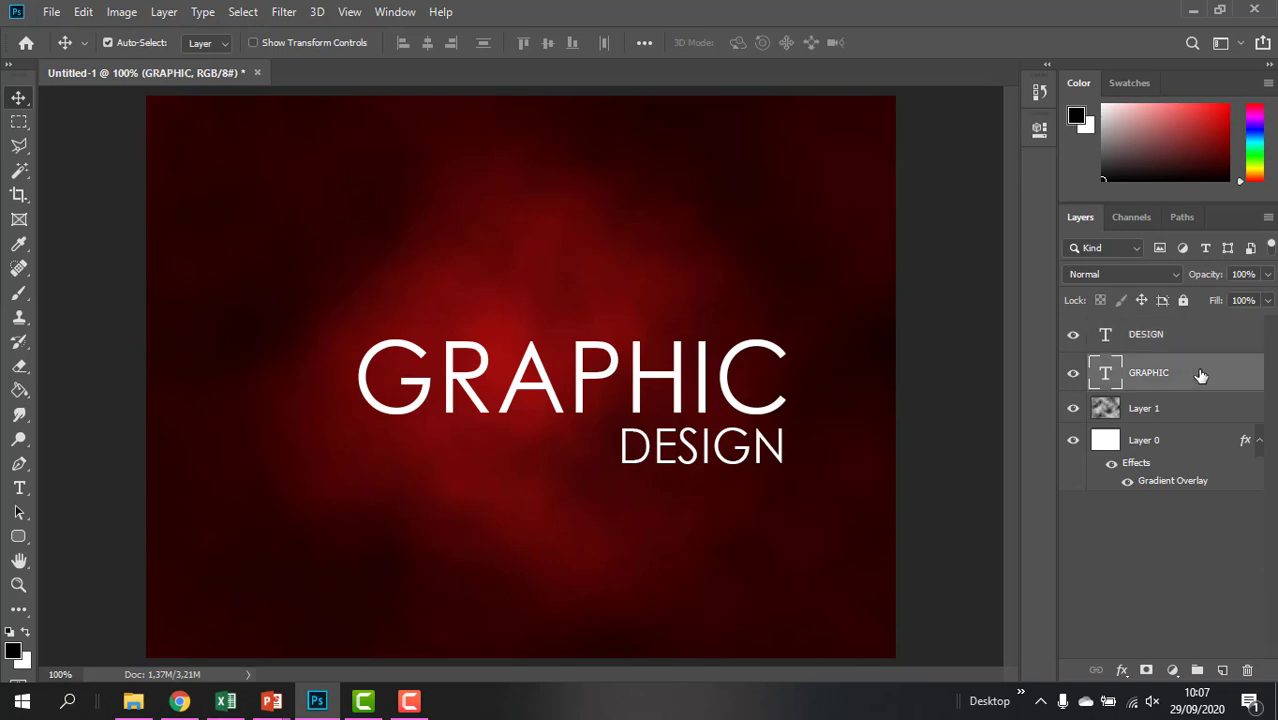
right_click(1200, 375)
left_click(1046, 29)
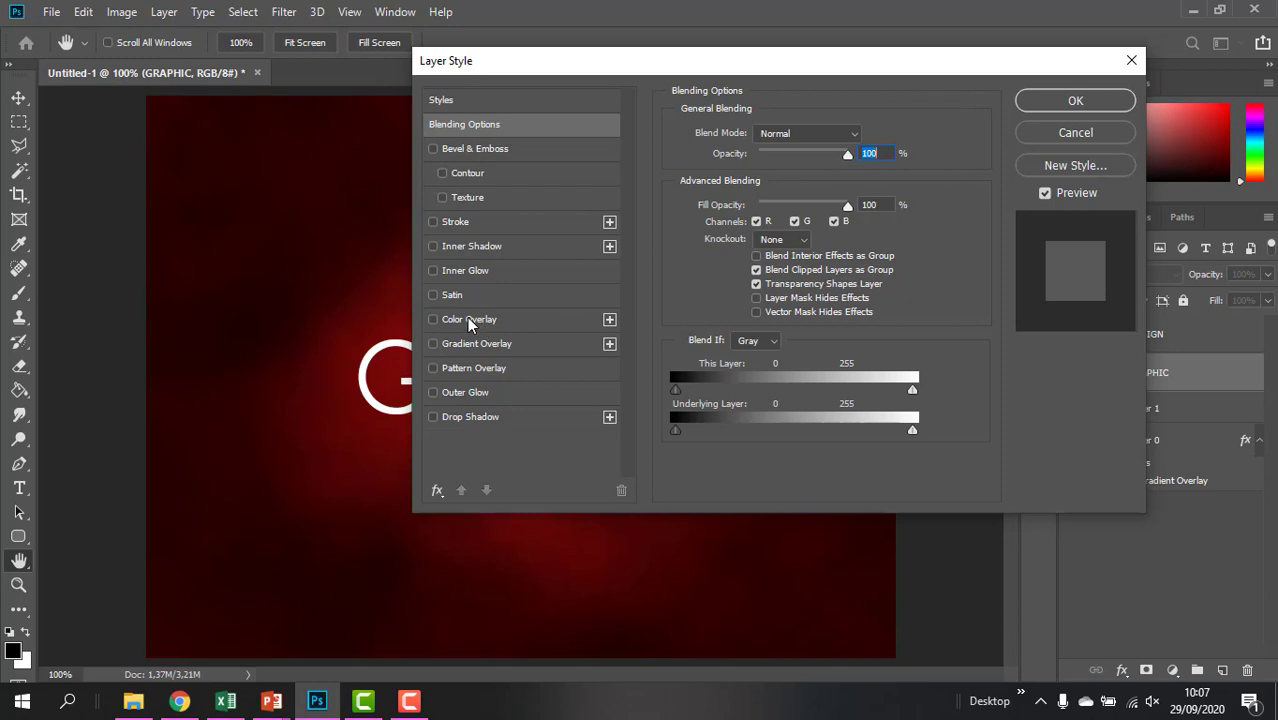
left_click(469, 321)
left_click_drag(731, 62, 1008, 88)
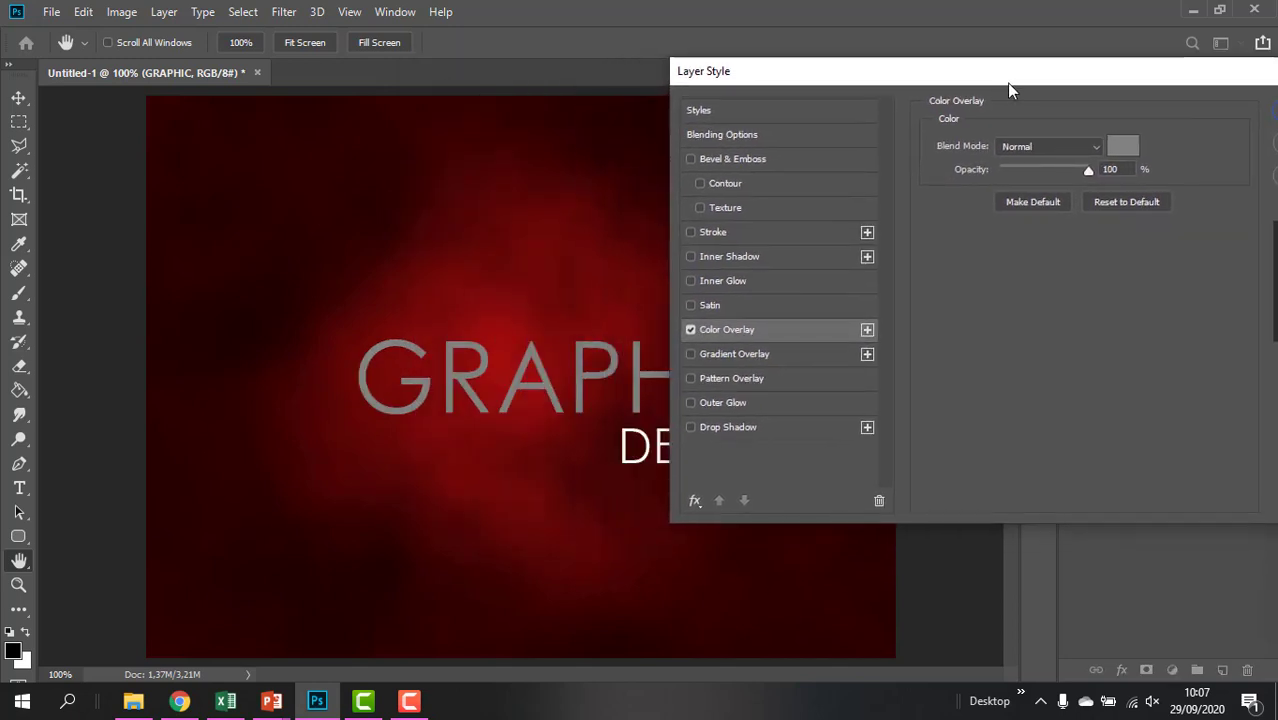
left_click(1121, 147)
left_click(1045, 434)
left_click(1020, 258)
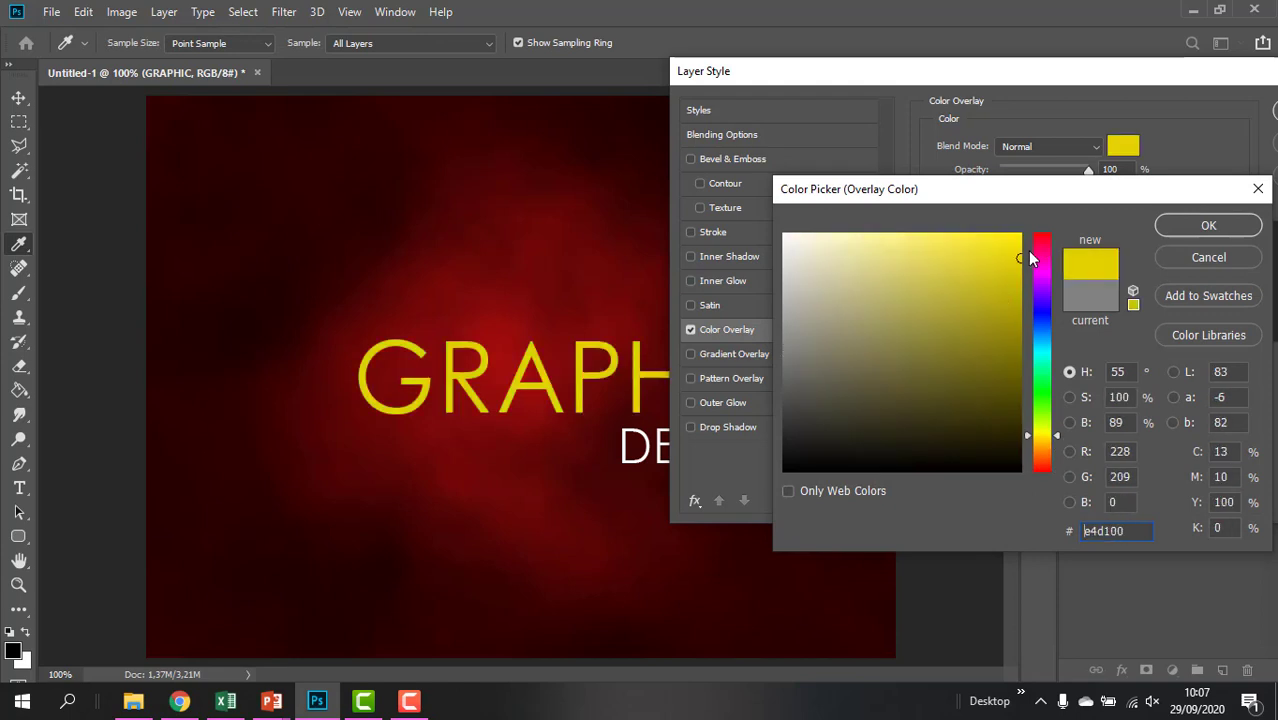
left_click_drag(997, 276, 1021, 234)
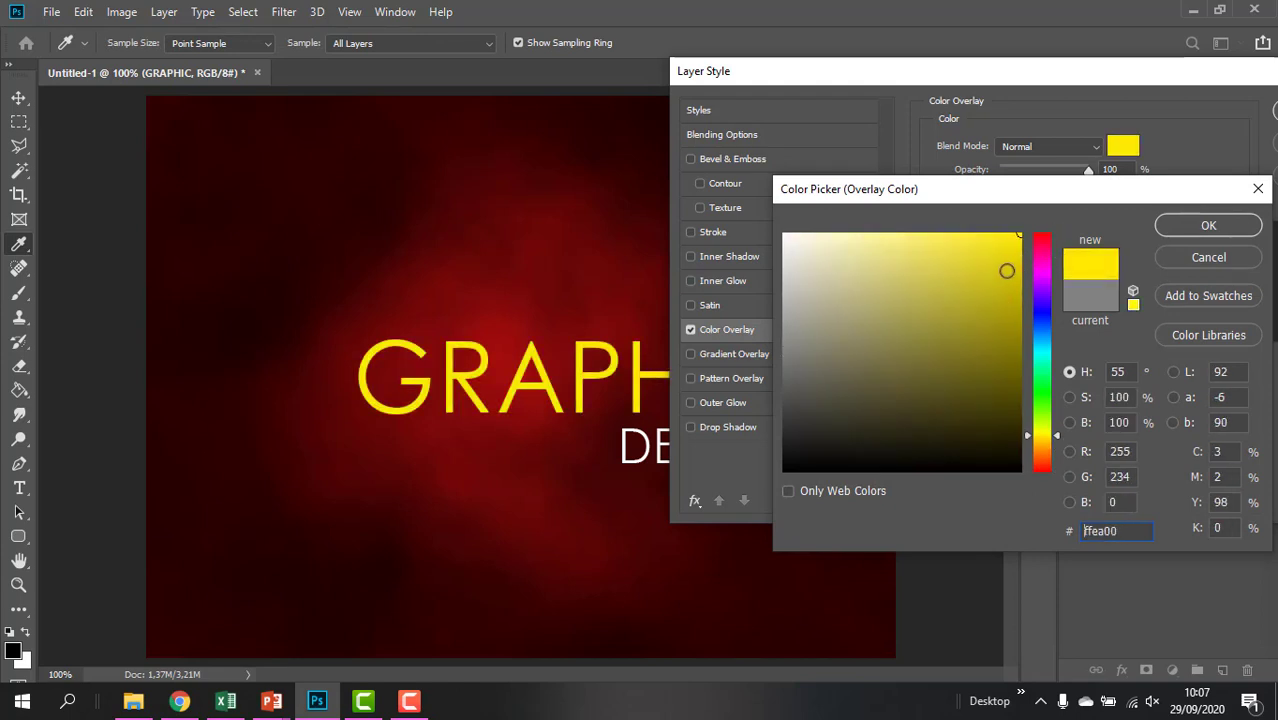
left_click(1188, 228)
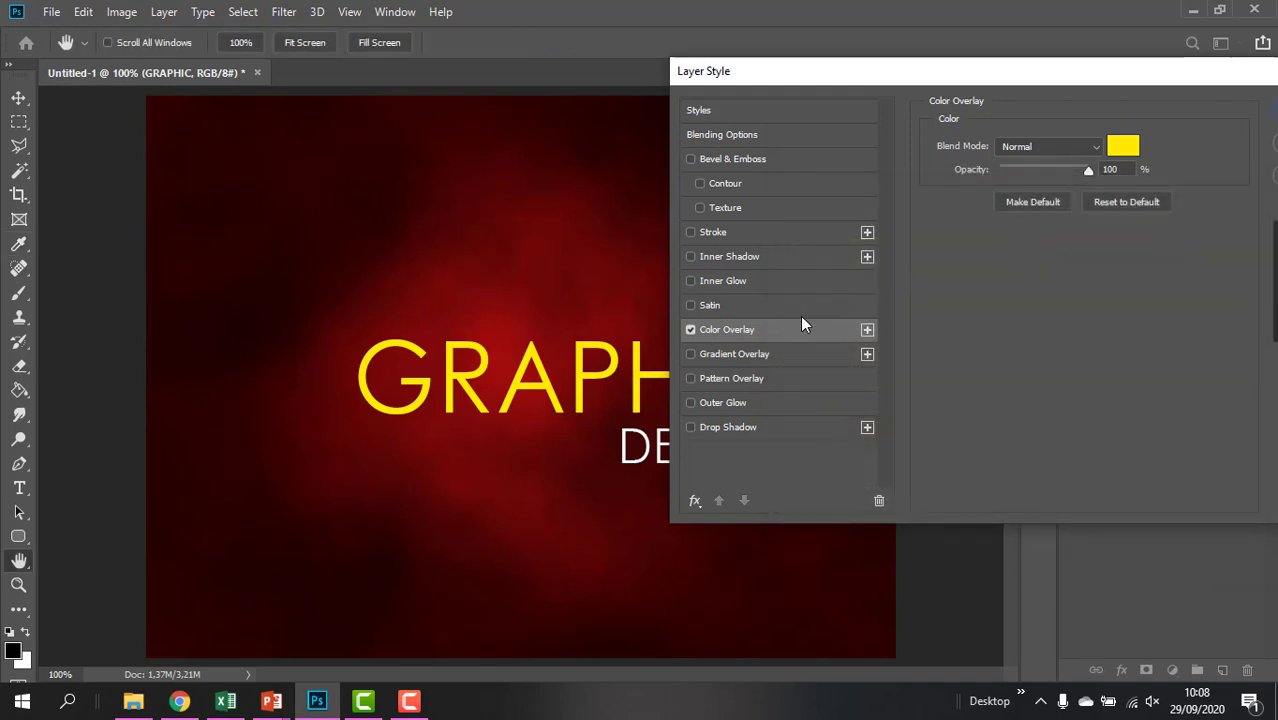
Enable an Outer Glow on the GRAPHIC text and set the glow colour to bright yellow
left_click(726, 405)
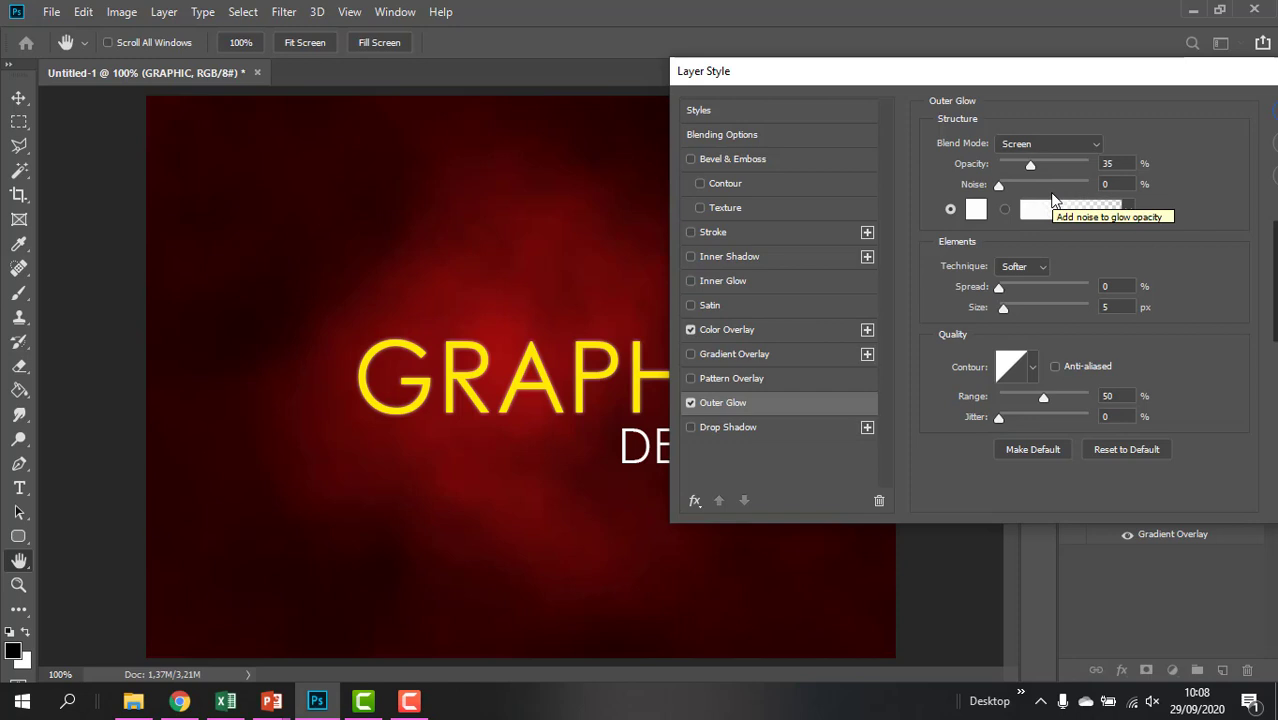
left_click(976, 209)
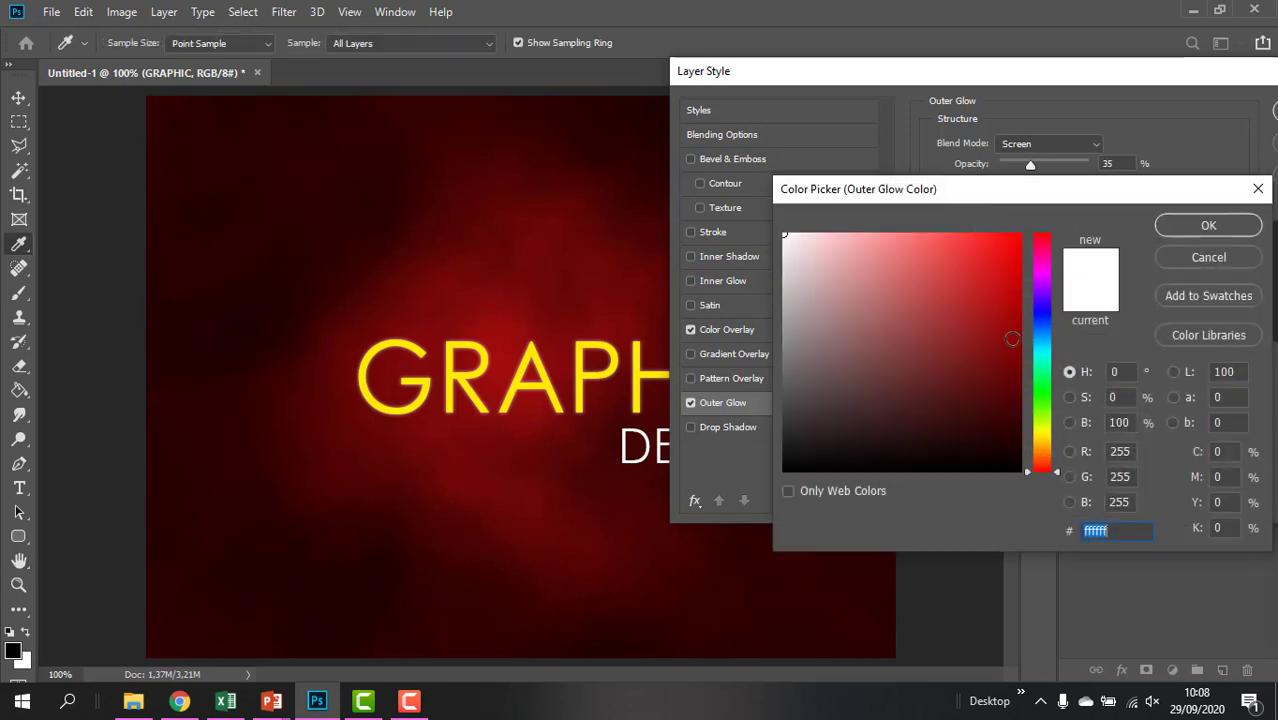
left_click(1041, 433)
left_click_drag(973, 343, 974, 215)
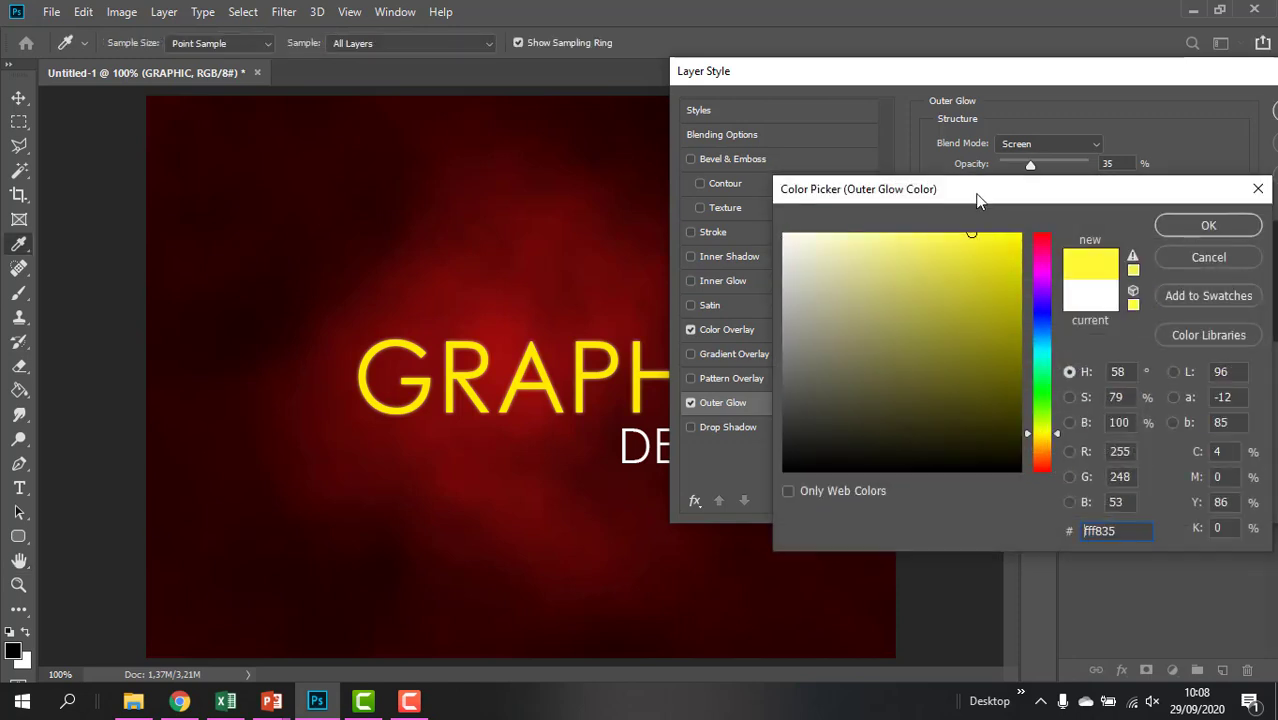
left_click_drag(987, 264, 1057, 160)
left_click(1194, 225)
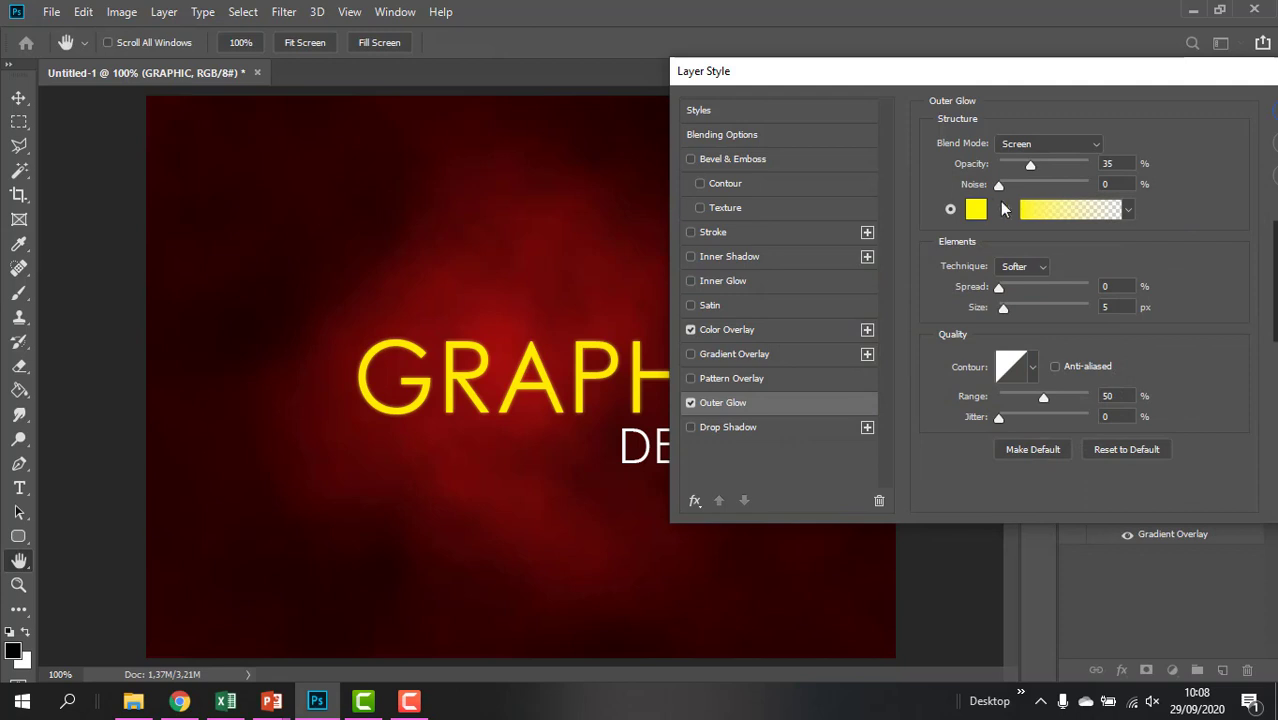
Set the Outer Glow's opacity to 50% and its size to 25 px
left_click_drag(1031, 165, 1044, 165)
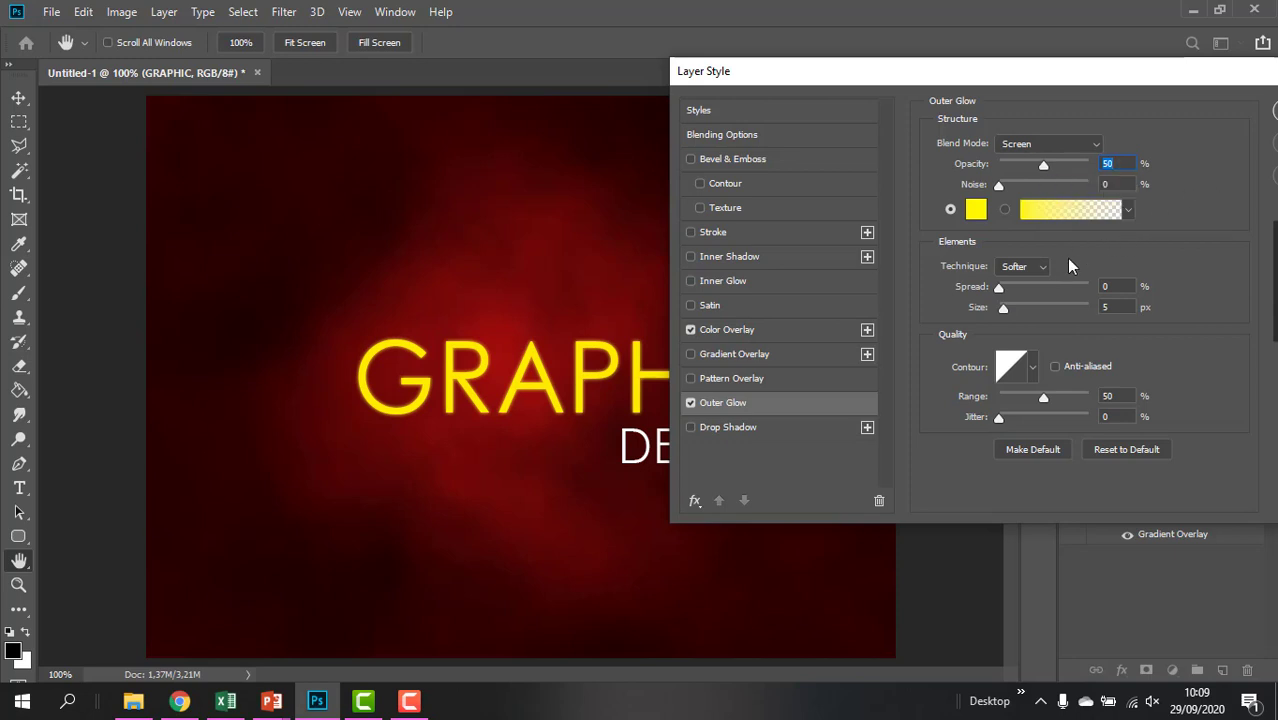
left_click_drag(1004, 310, 1013, 315)
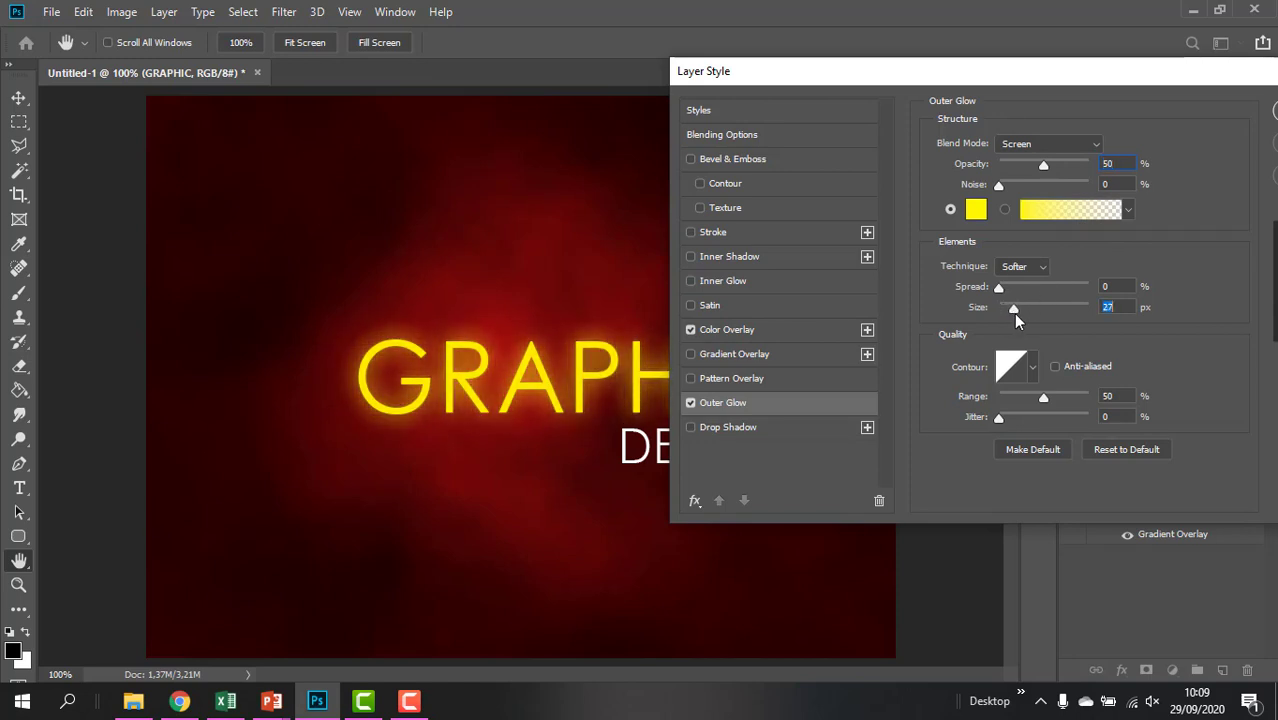
type("25")
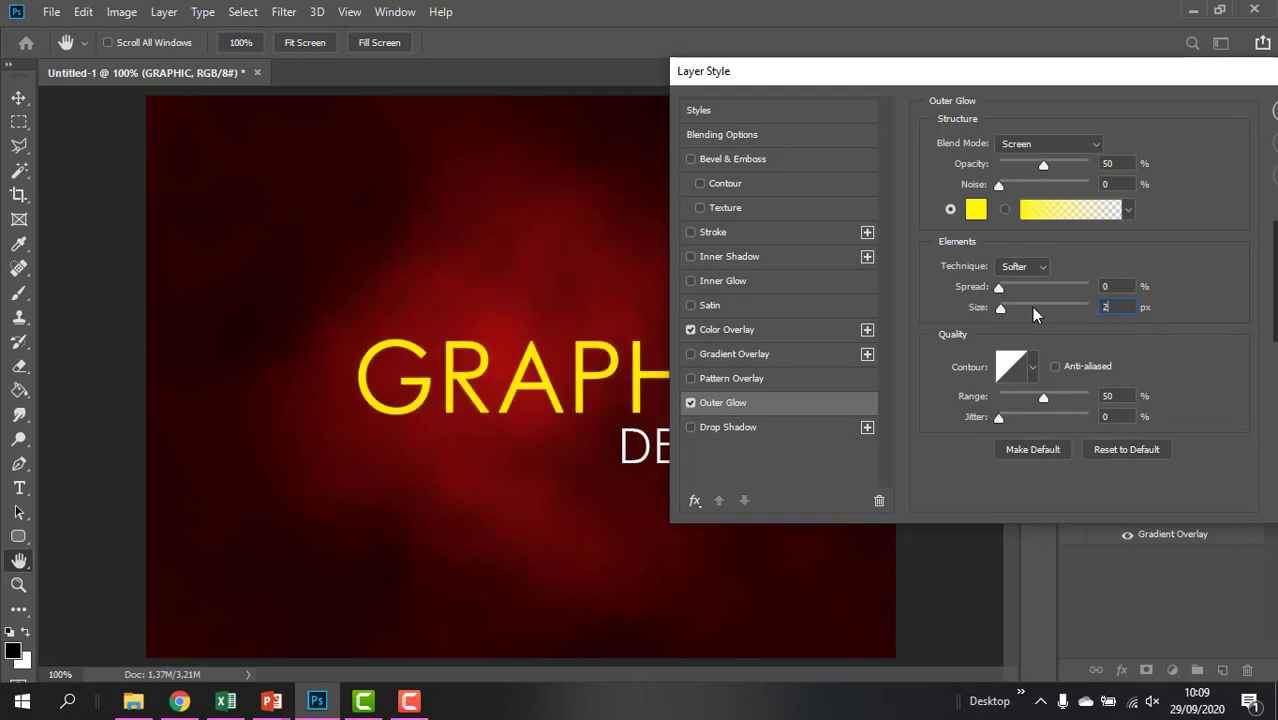
Lighten the Outer Glow colour to a paler yellow and apply the layer style to the GRAPHIC text
left_click(974, 209)
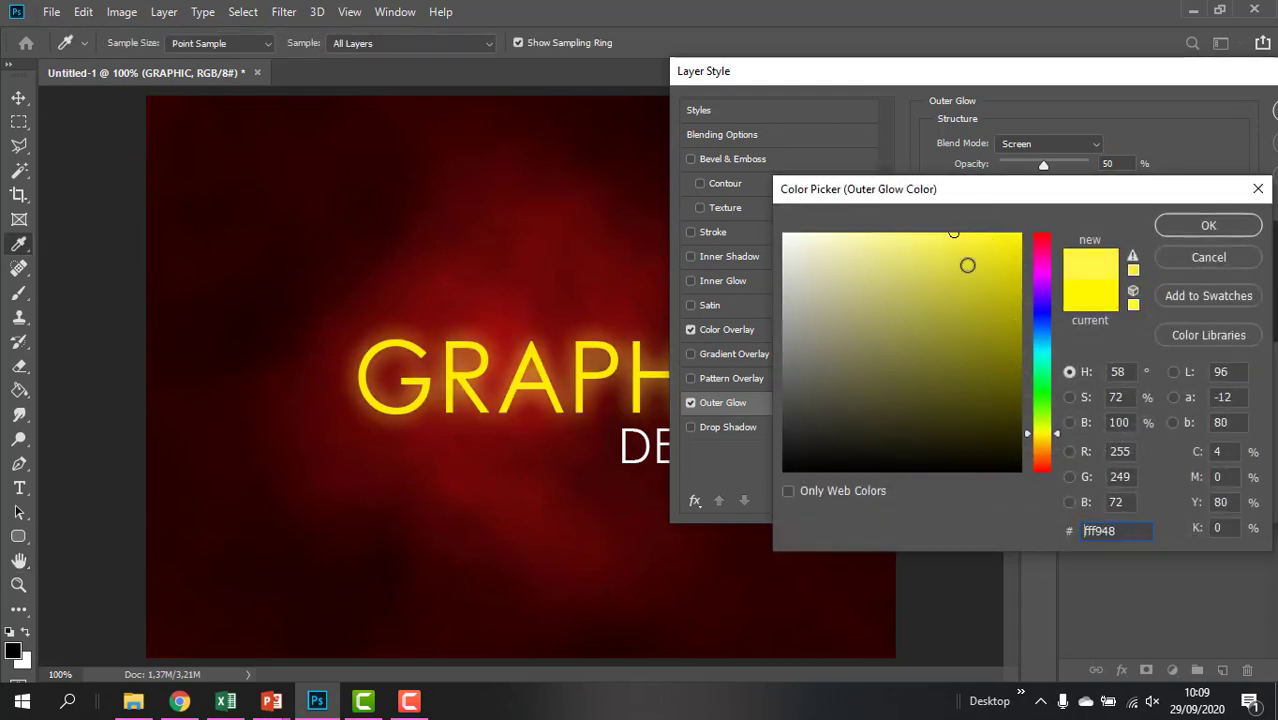
left_click(943, 236)
left_click(1196, 228)
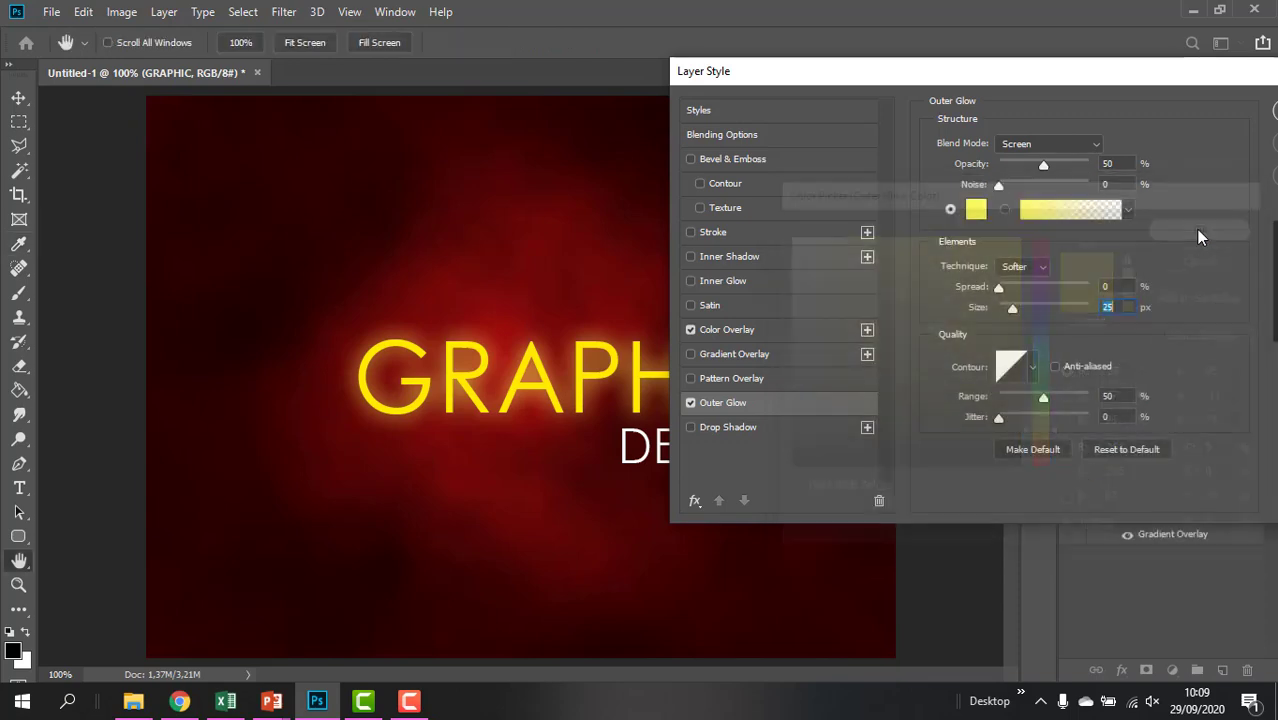
left_click_drag(1121, 83, 1201, 323)
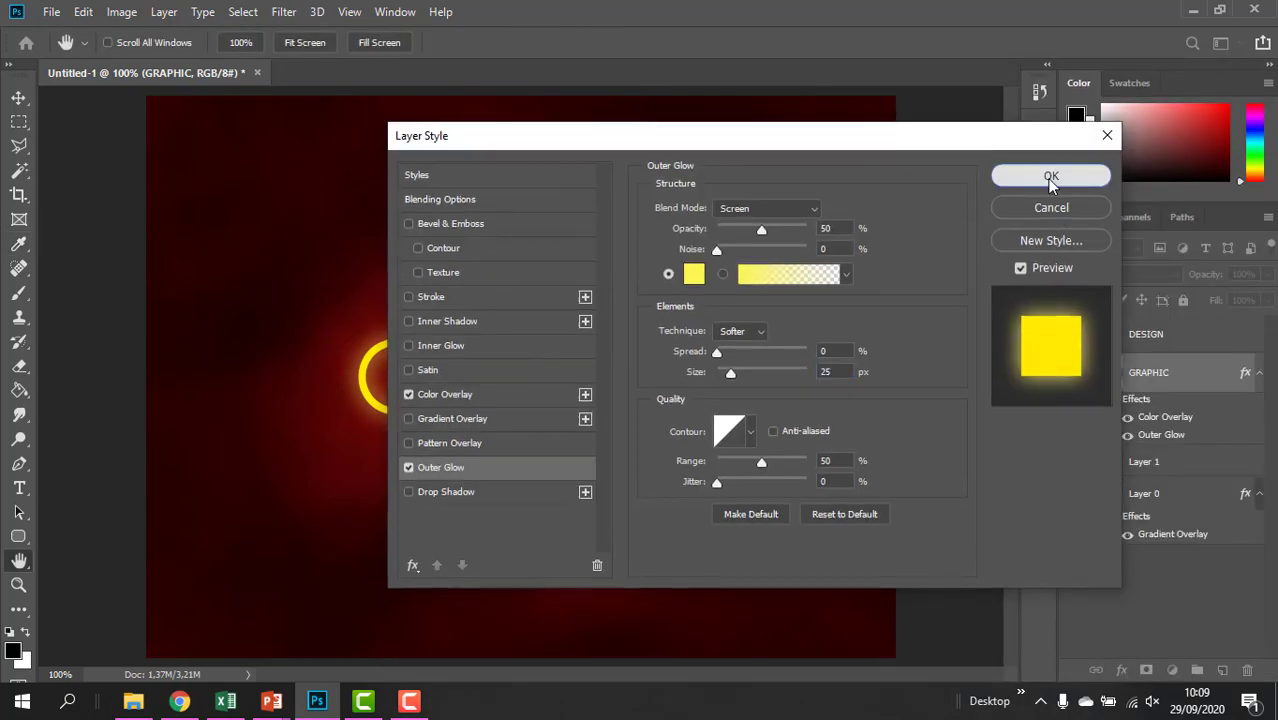
left_click(1051, 175)
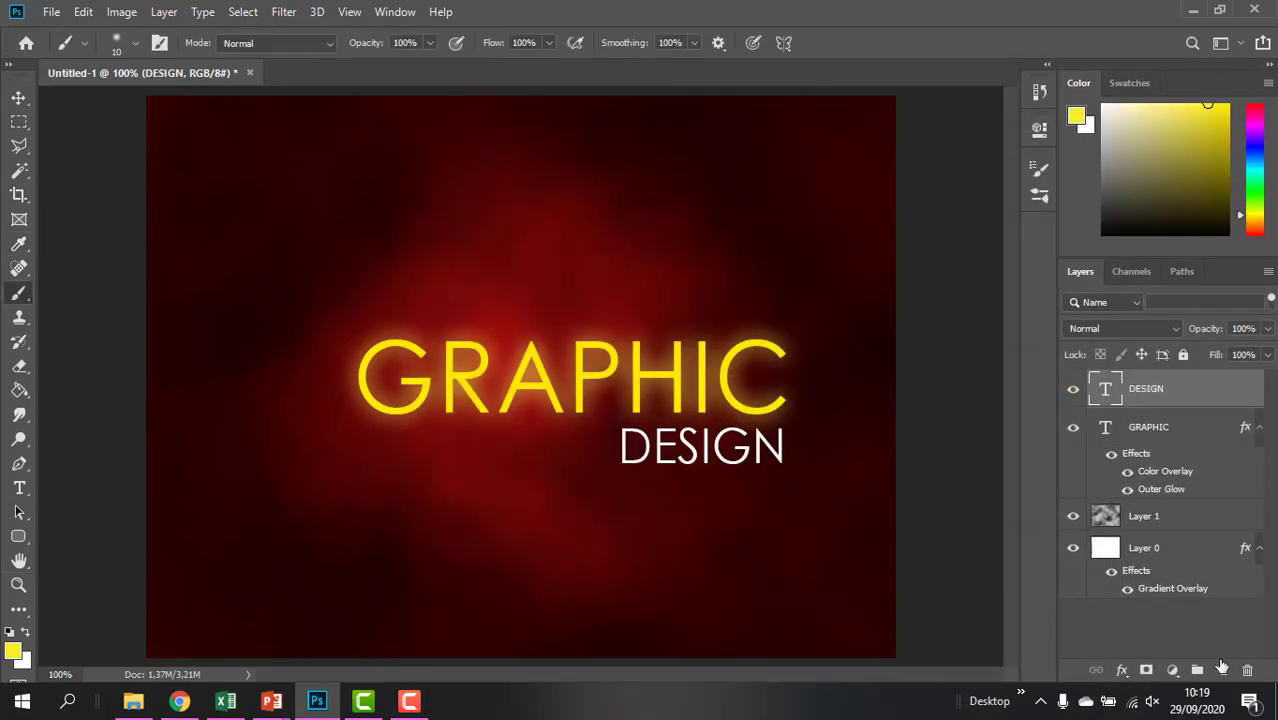
Create a new layer above the DESIGN text and choose the Hard Round brush at 10 px with 100% hardness
left_click(1221, 668)
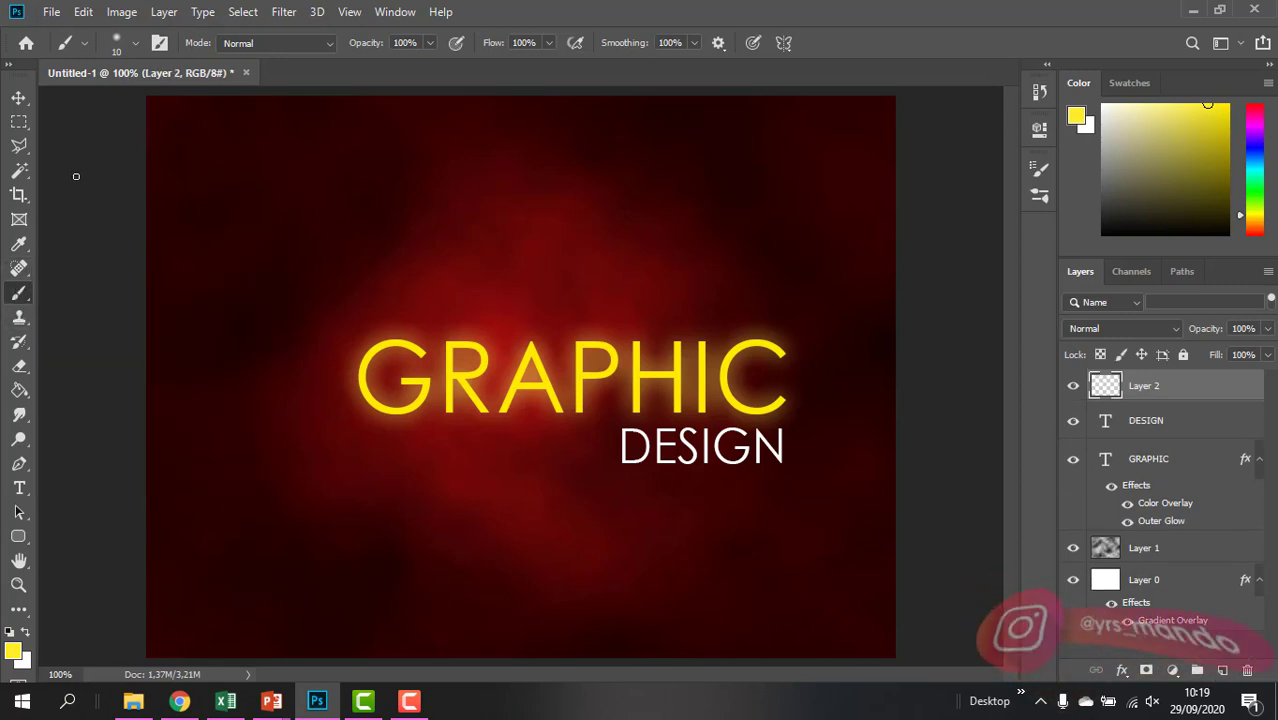
left_click(136, 44)
scroll(166, 261, "up", 1)
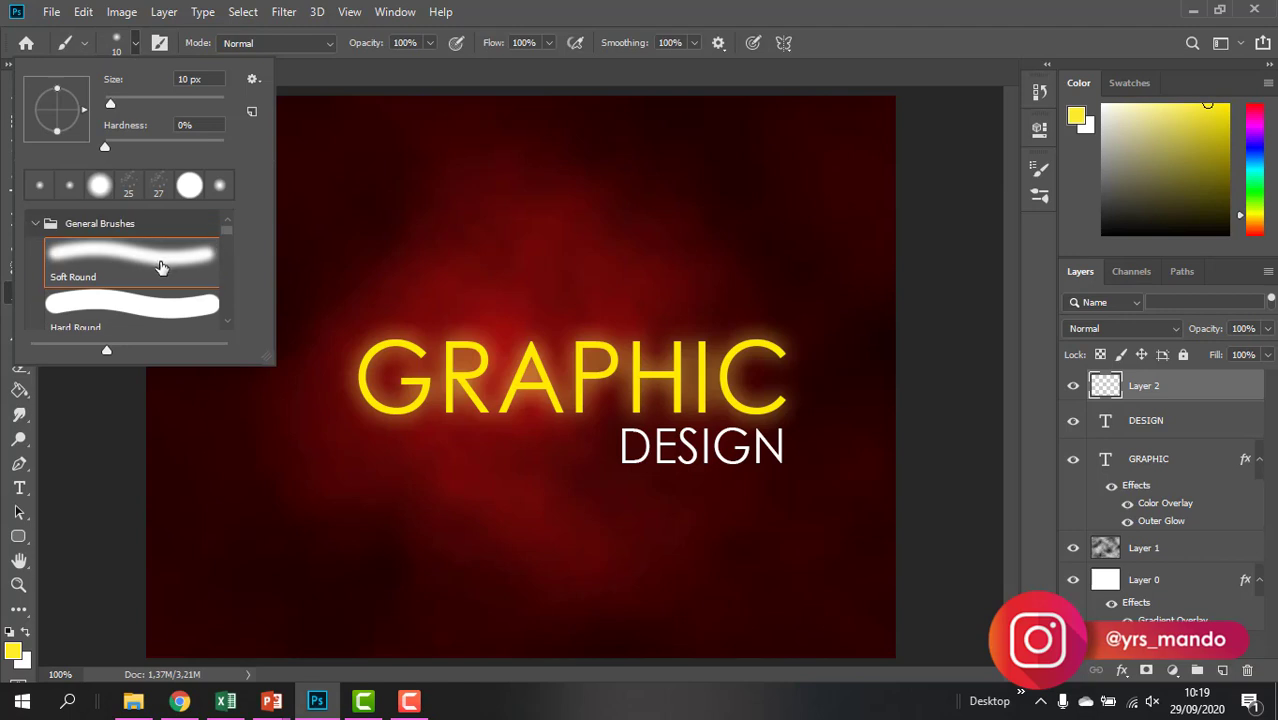
left_click(110, 321)
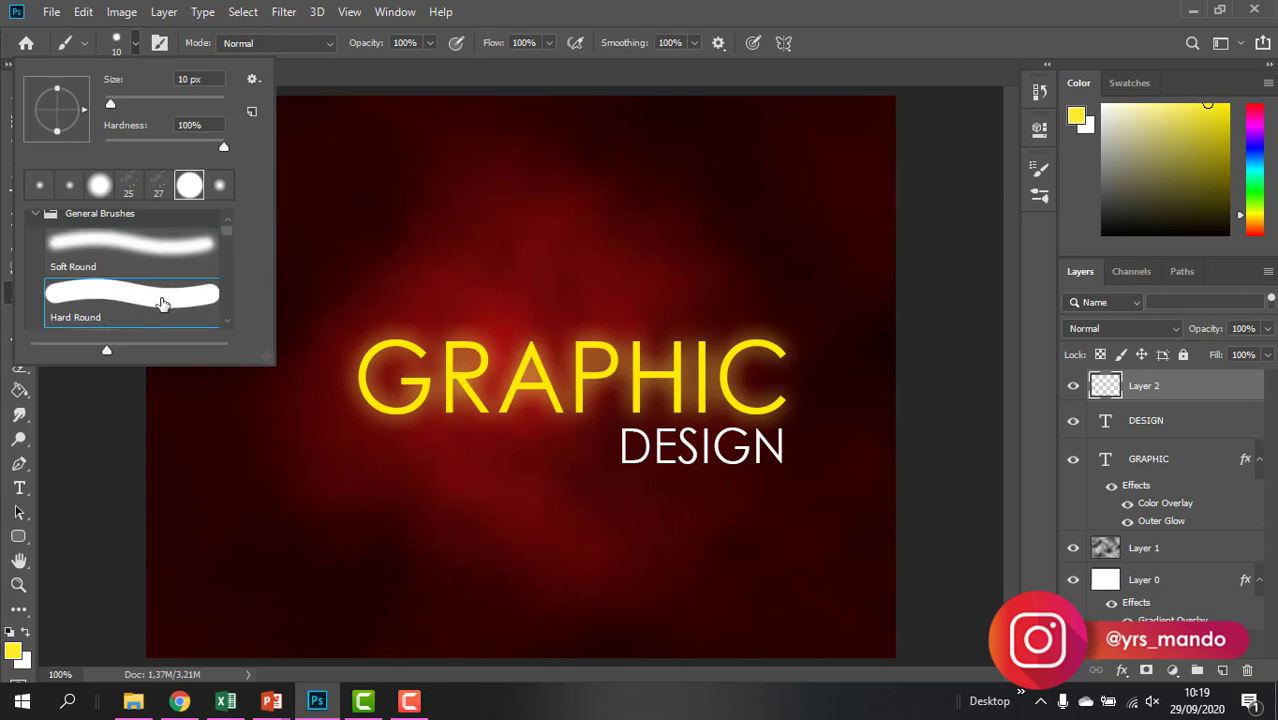
left_click(541, 12)
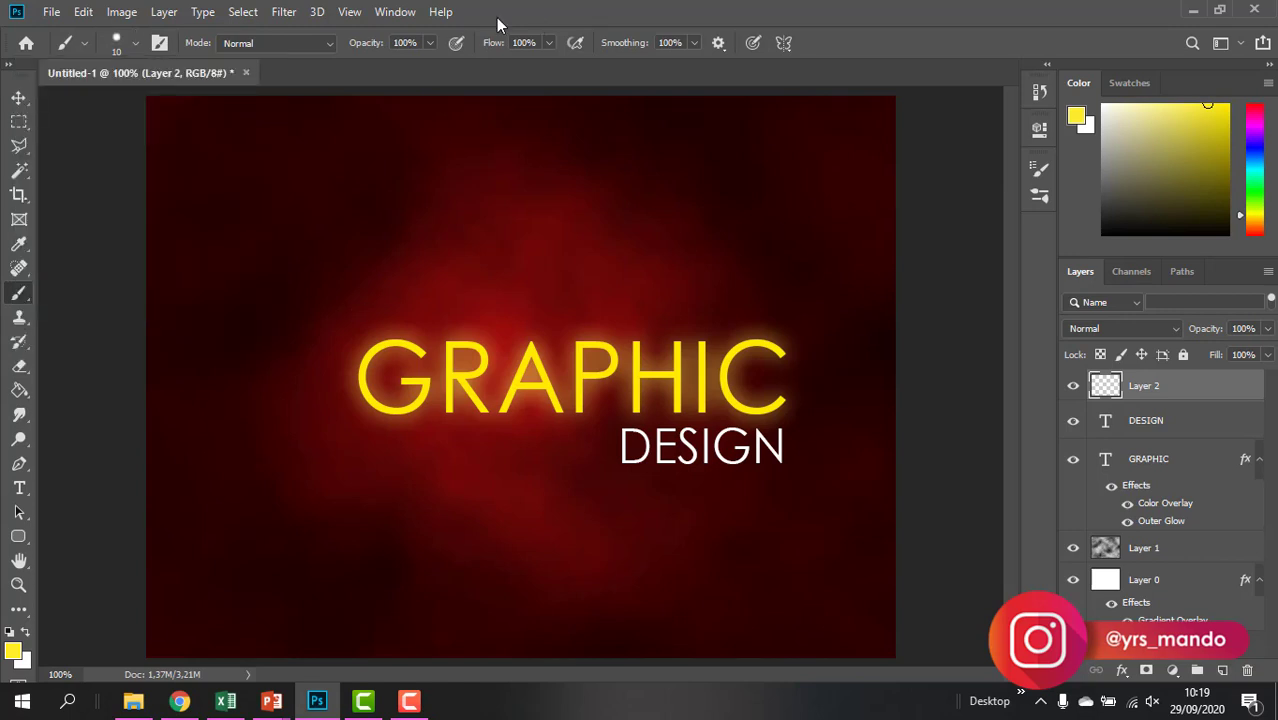
Set the foreground colour to yellow ffef40 and activate the Pen tool
left_click(20, 648)
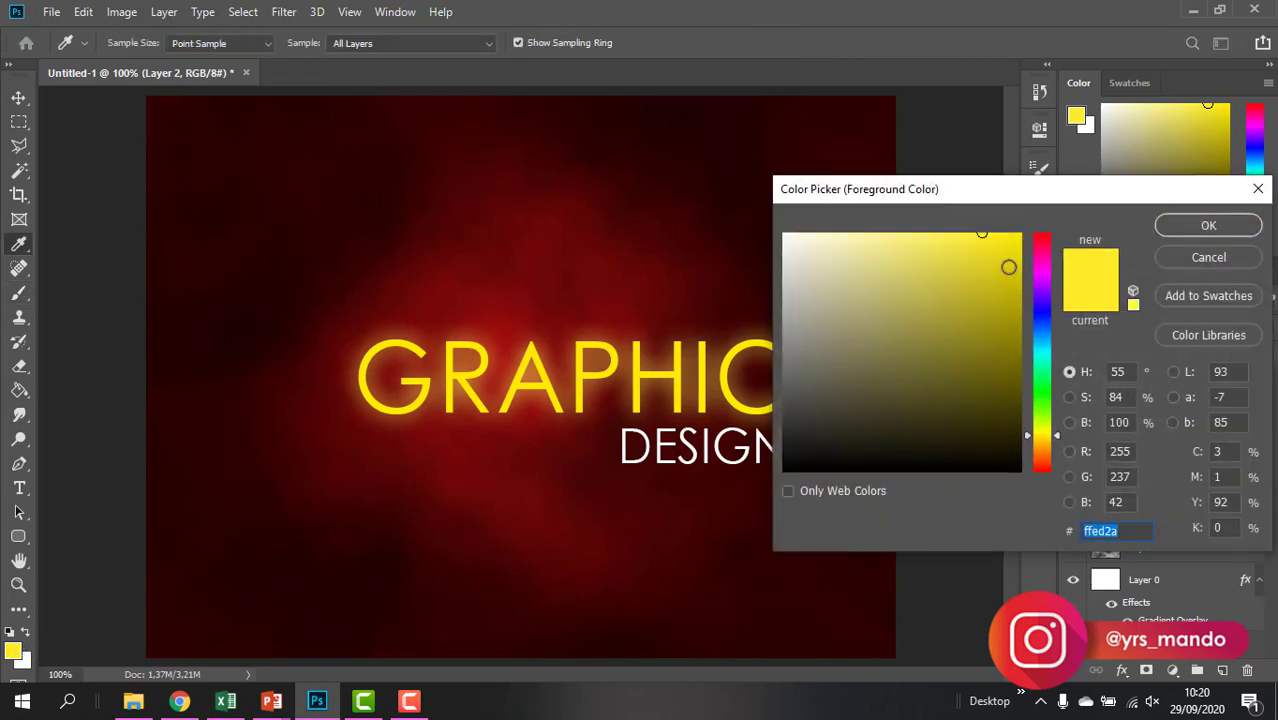
left_click(961, 210)
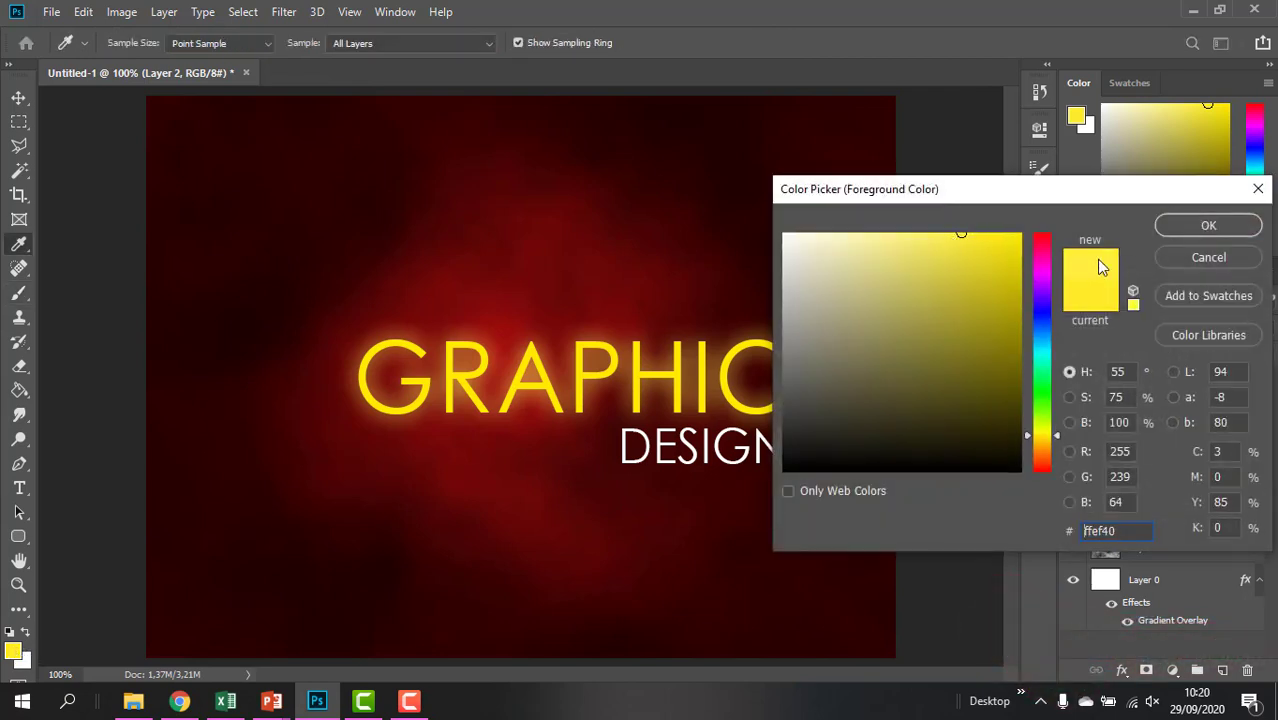
left_click(1205, 227)
left_click(19, 463)
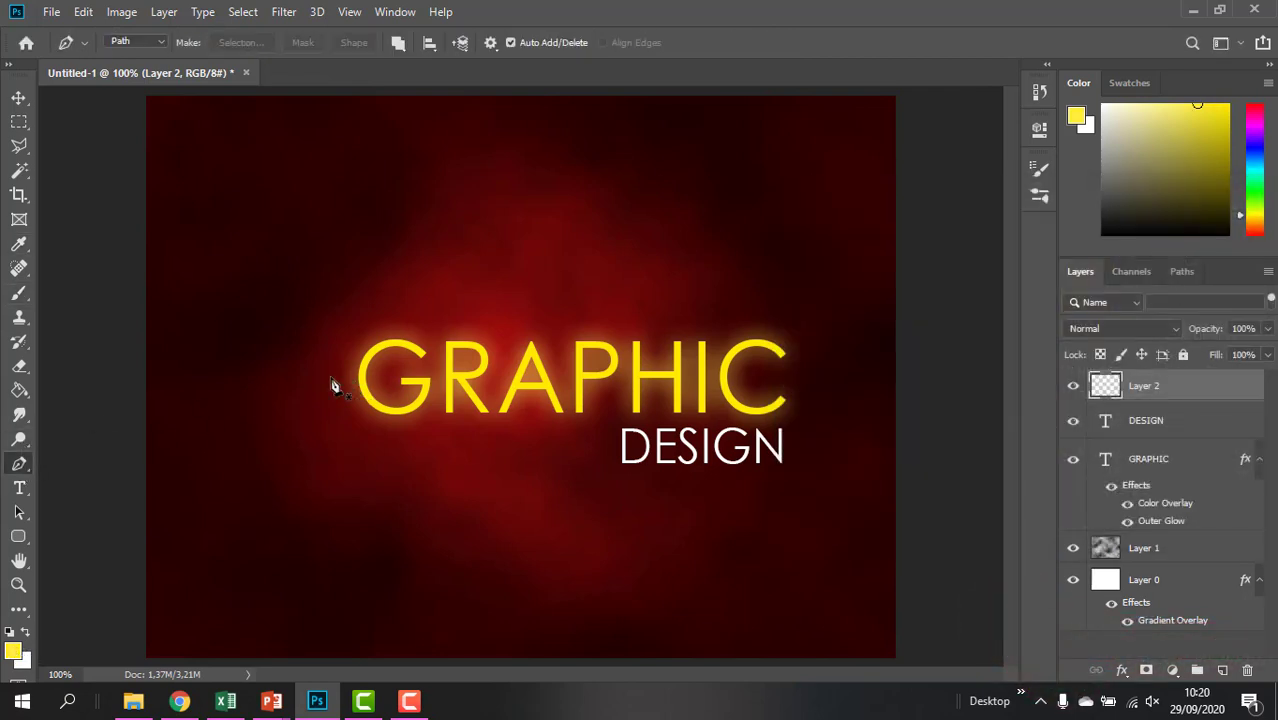
left_click(309, 348)
key("ctrl+z")
left_click(292, 373)
left_click_drag(460, 422, 553, 400)
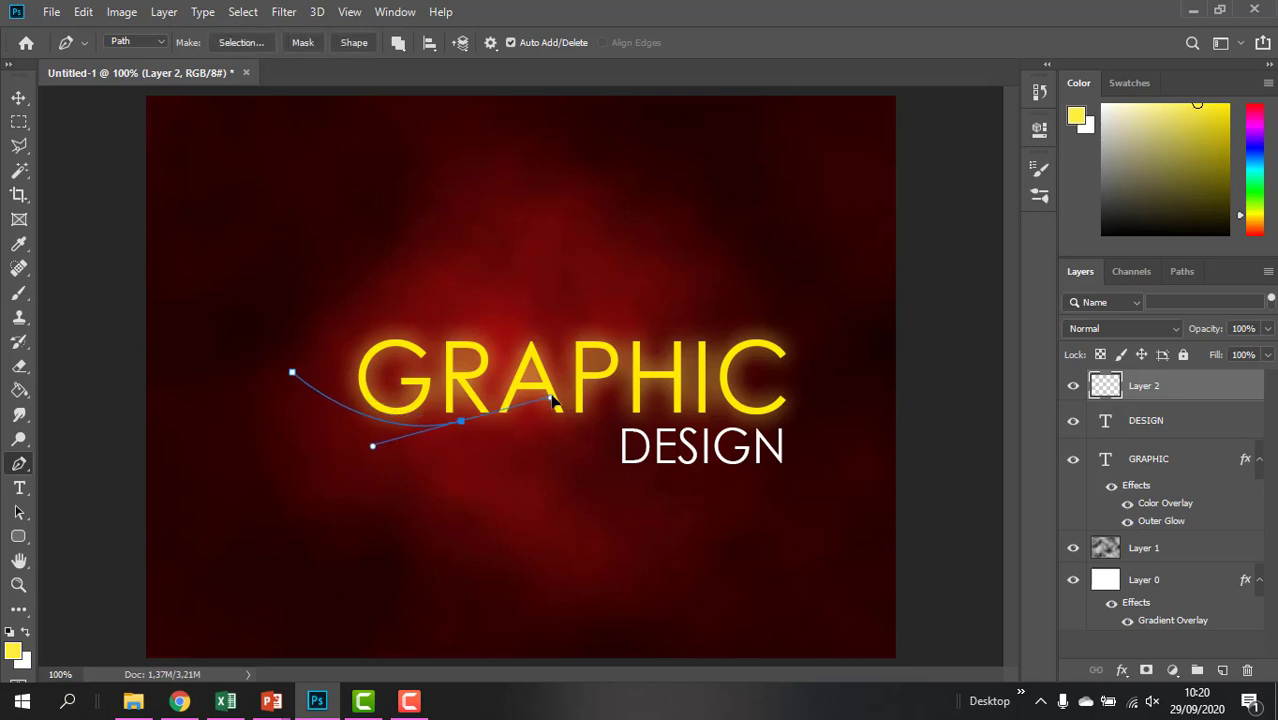
left_click_drag(609, 430, 648, 460)
key("Delete")
key("Delete")
key("Delete")
key("ctrl+z")
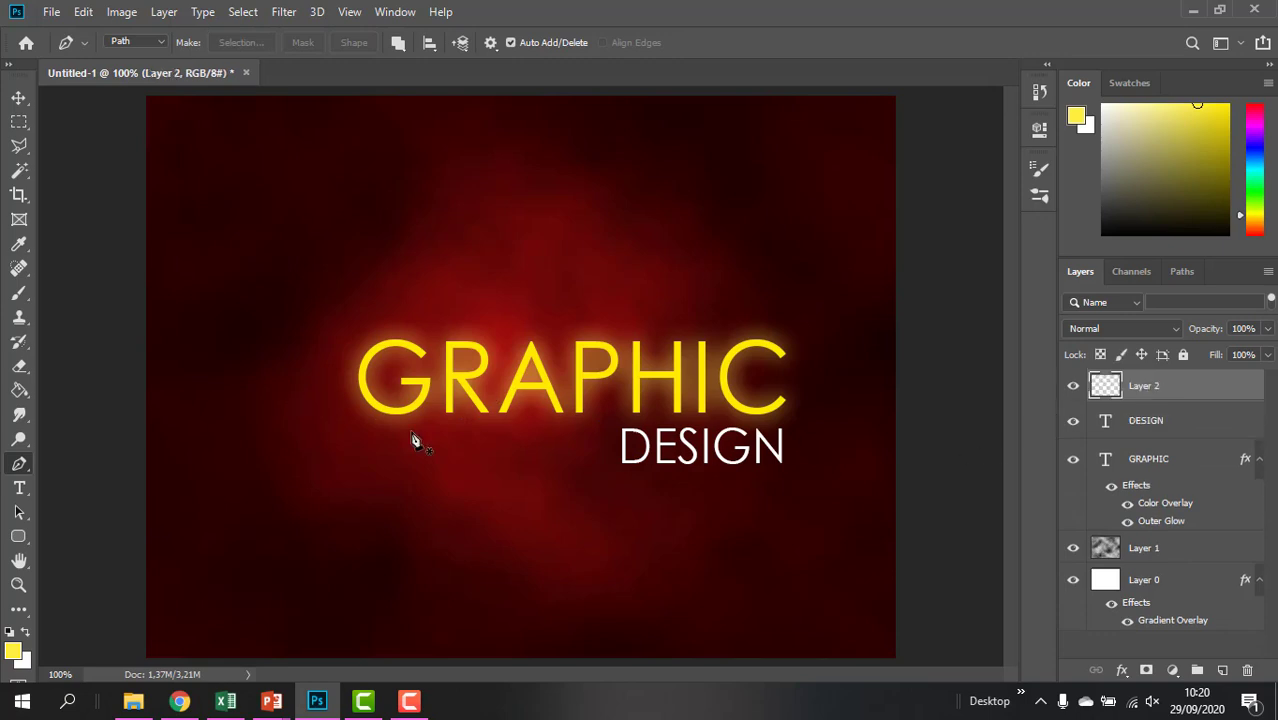
Draw a wavy three-point path from just outside the G of GRAPHIC across the lettering to the start of DESIGN
left_click(283, 380)
left_click_drag(400, 413, 495, 396)
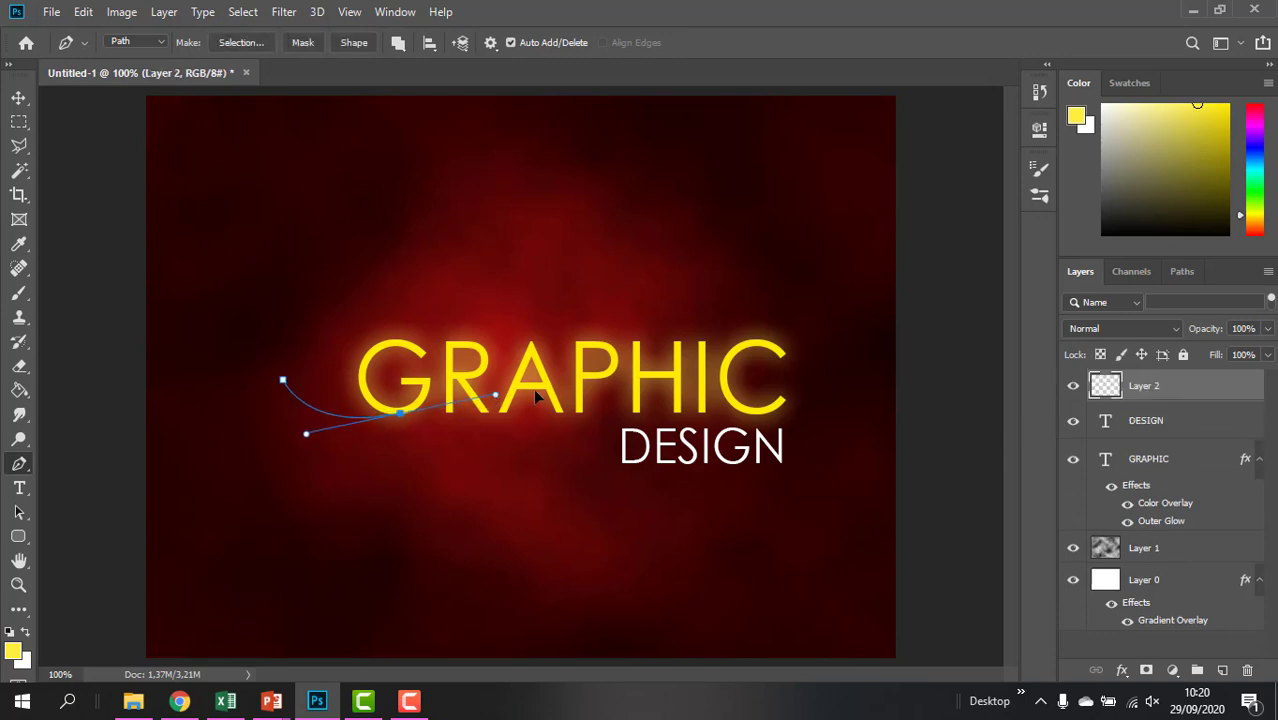
left_click_drag(600, 435, 660, 499)
Enable Shape Dynamics for the brush with the size jitter control set to Pen Pressure
left_click(19, 292)
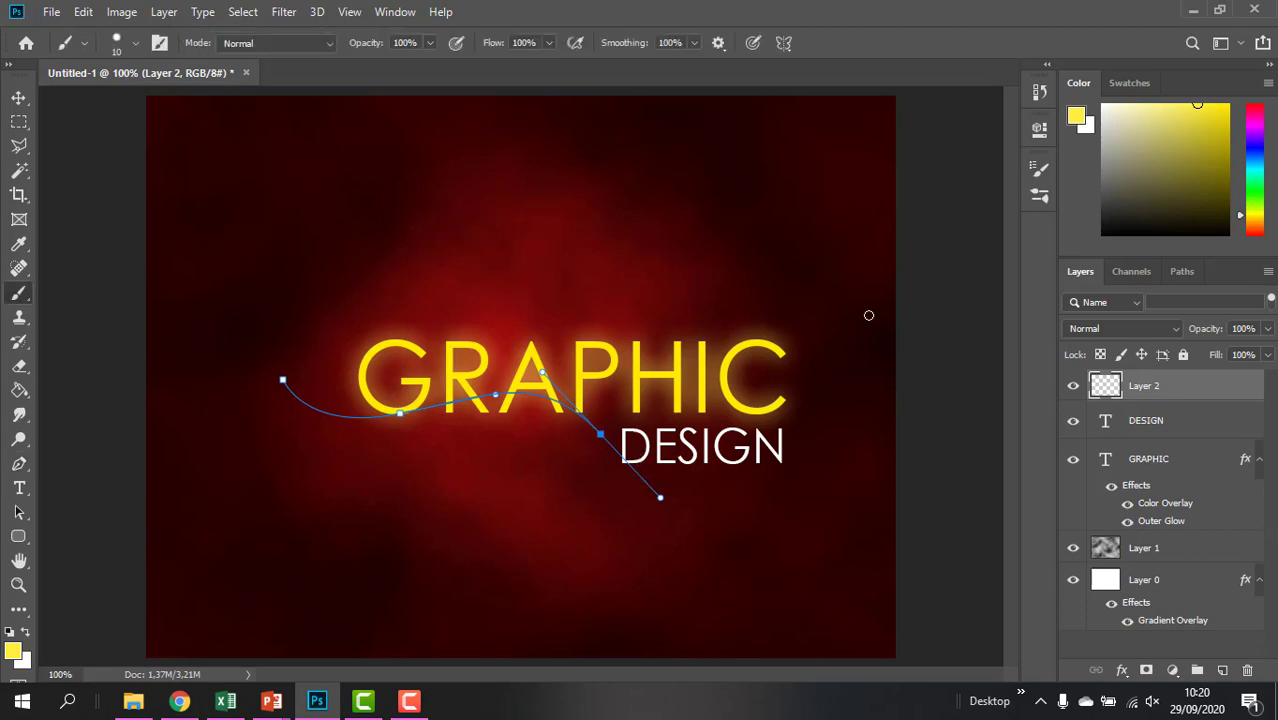
left_click(1039, 172)
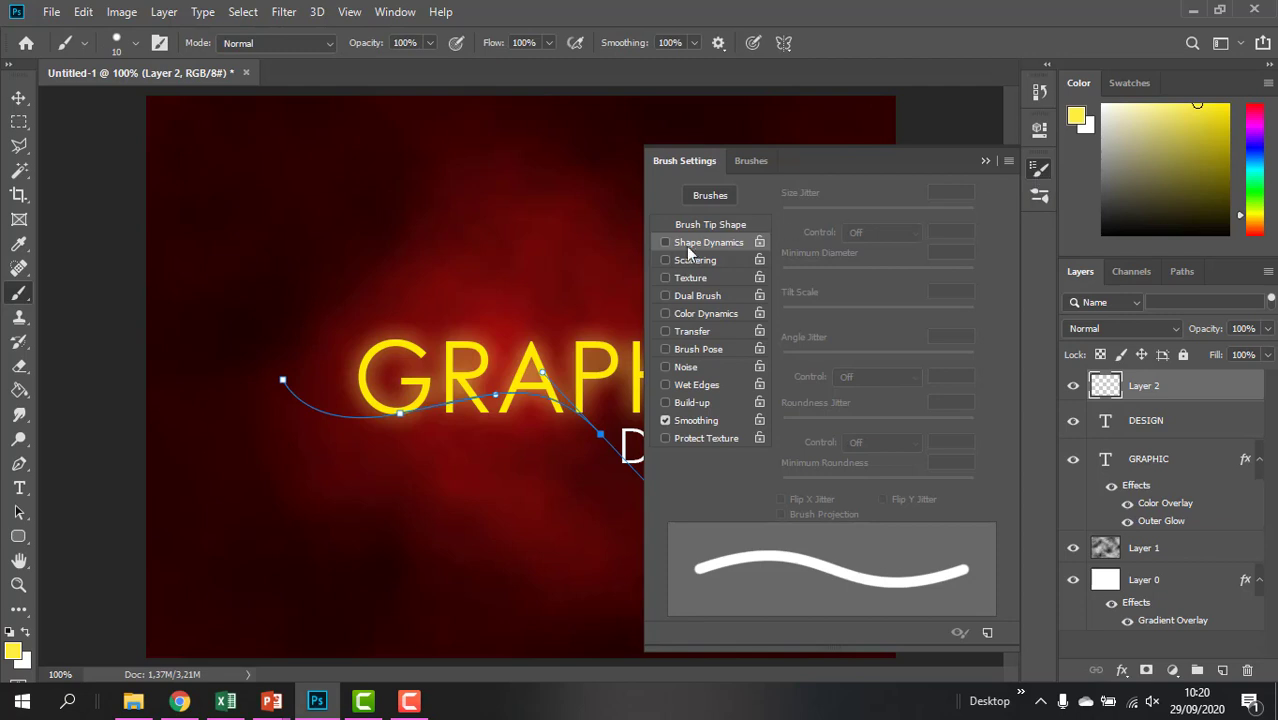
left_click(695, 245)
left_click(860, 233)
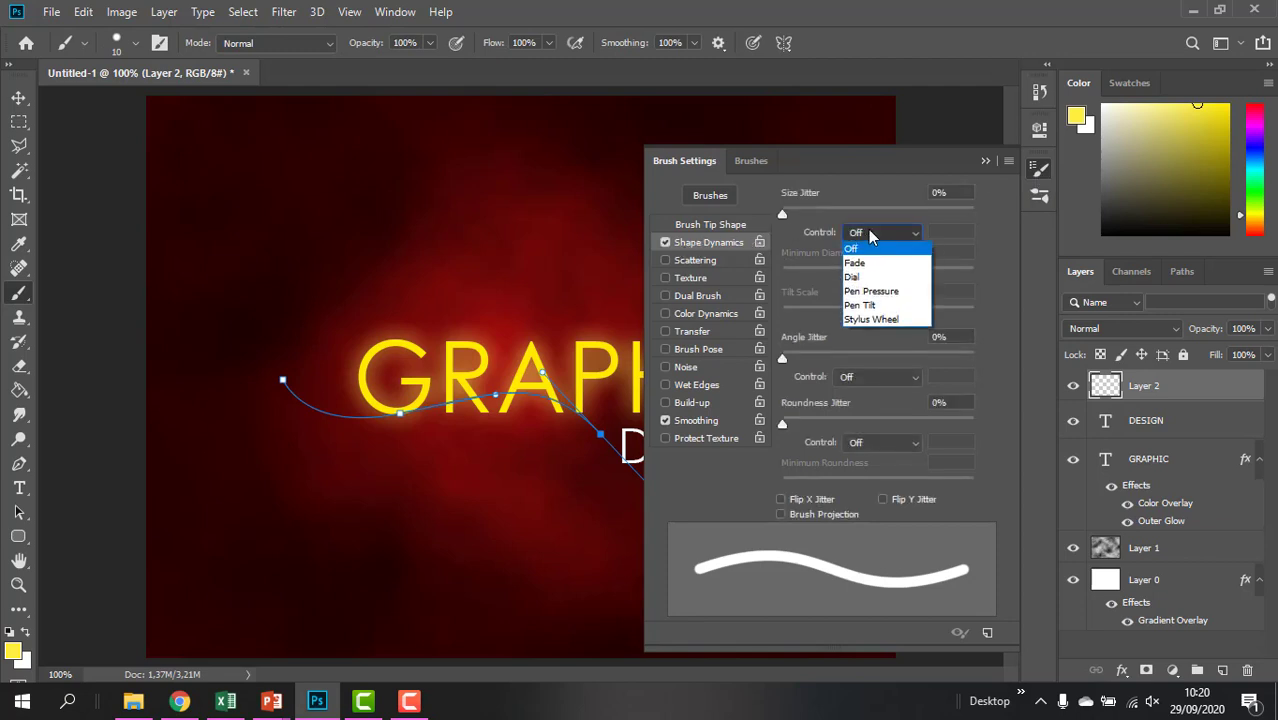
left_click(867, 292)
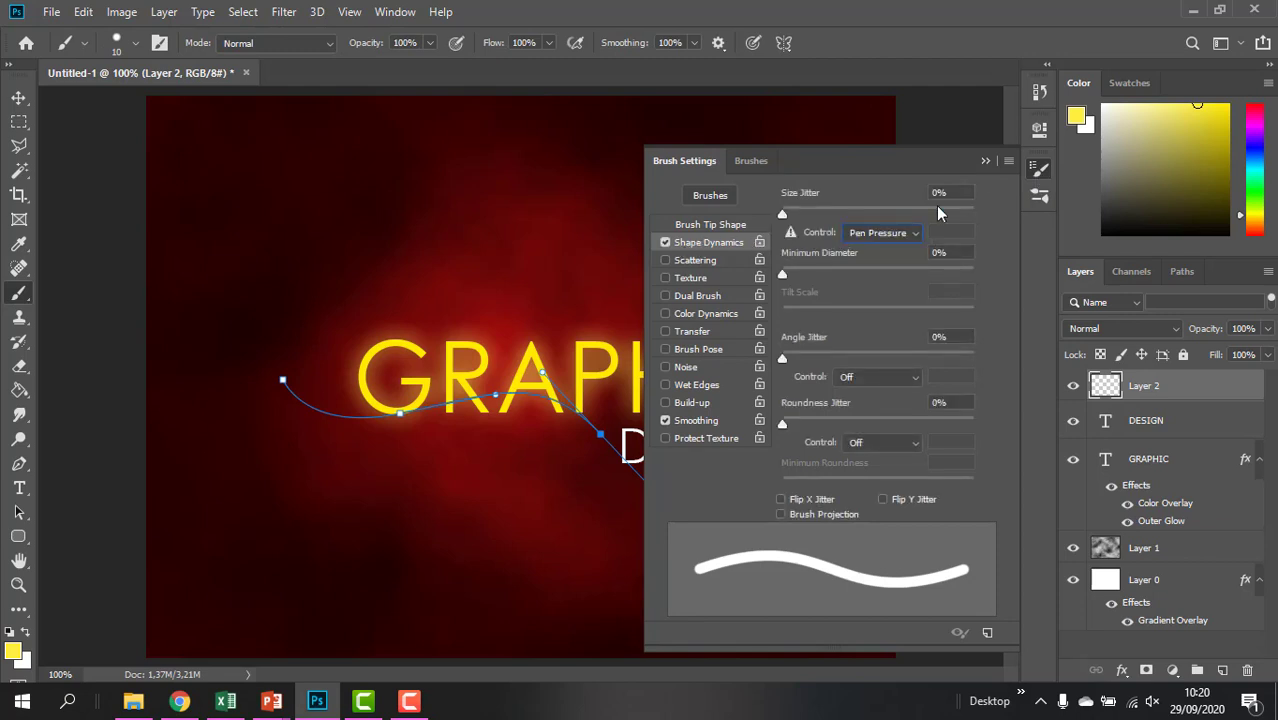
left_click(985, 162)
Stroke the wavy path across GRAPHIC using the Brush with Simulate Pressure on, and delete the path
left_click(19, 463)
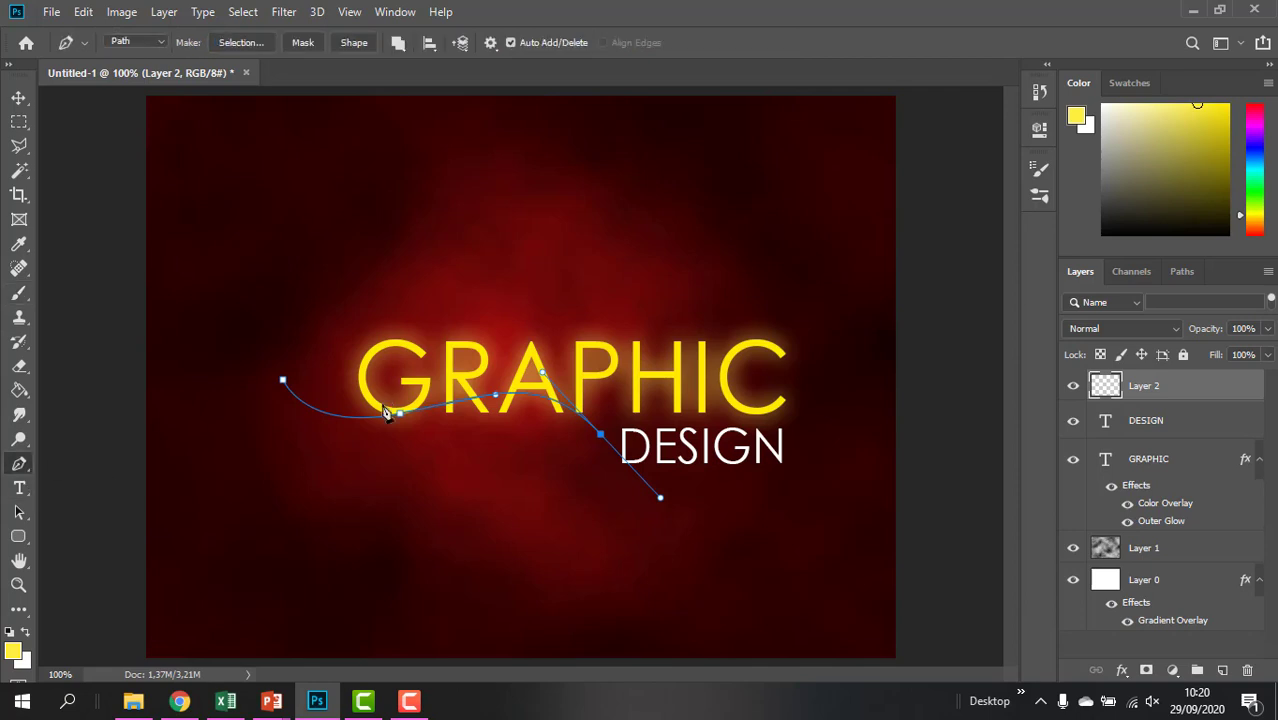
right_click(388, 413)
left_click(440, 395)
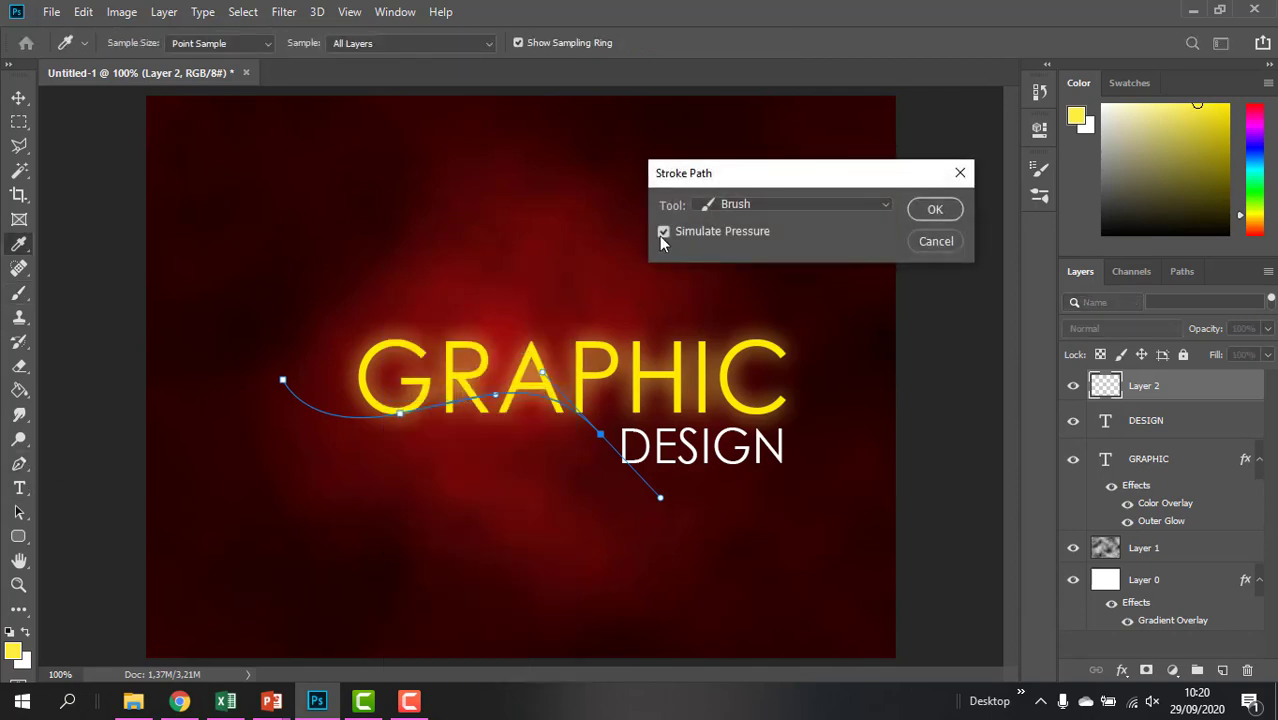
left_click(932, 210)
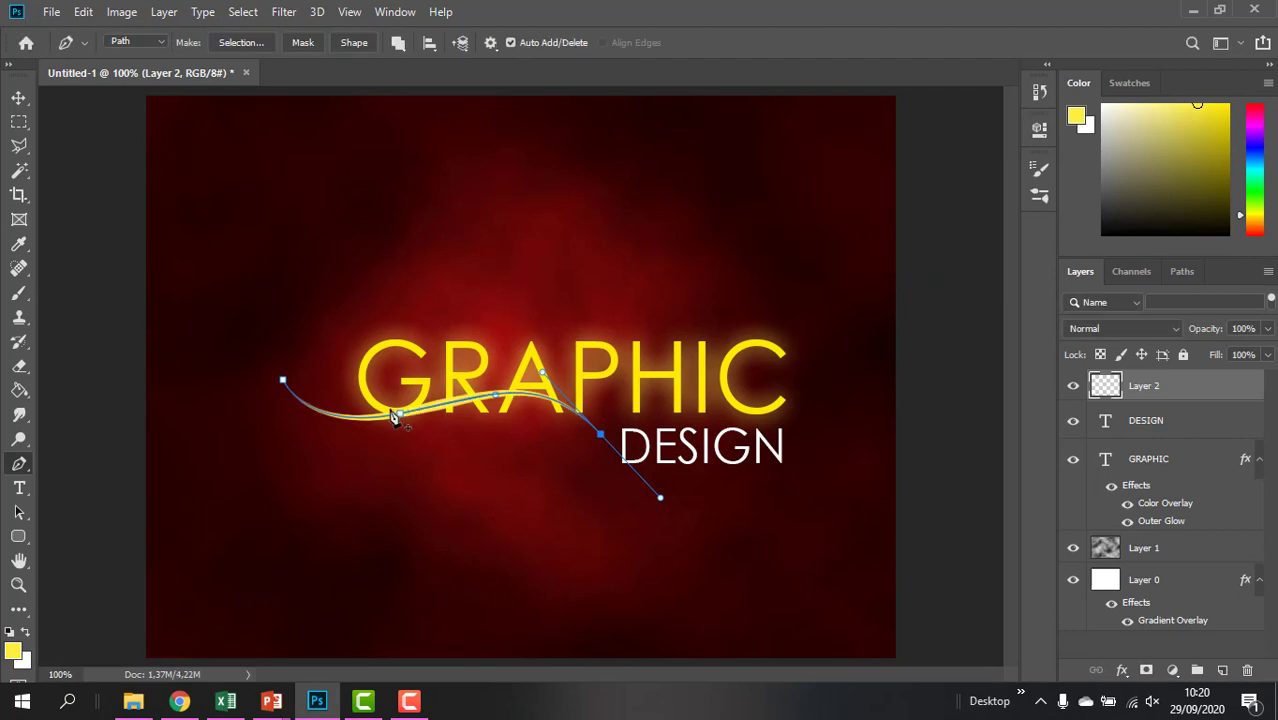
key("Delete")
key("Delete")
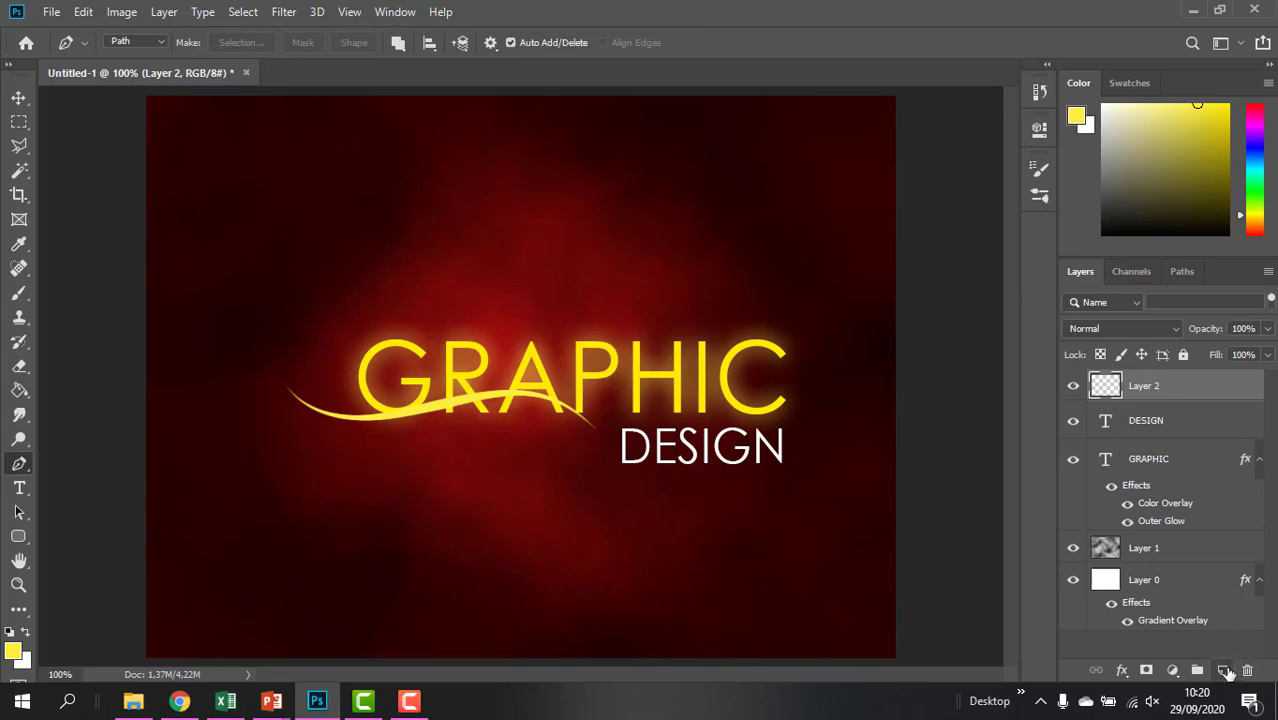
Add a new layer and draw a two-point curved path sweeping from above the first stroke's outer end to just below the G
left_click(1223, 669)
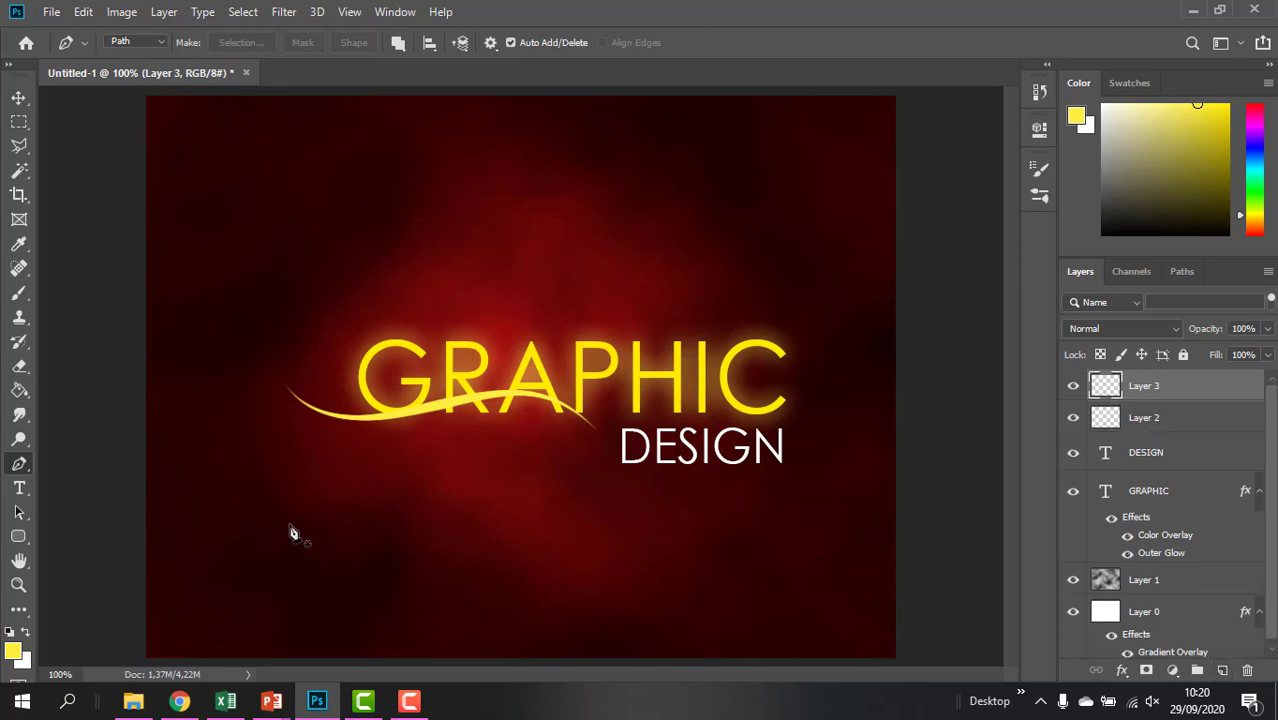
left_click(224, 329)
left_click_drag(410, 428, 575, 388)
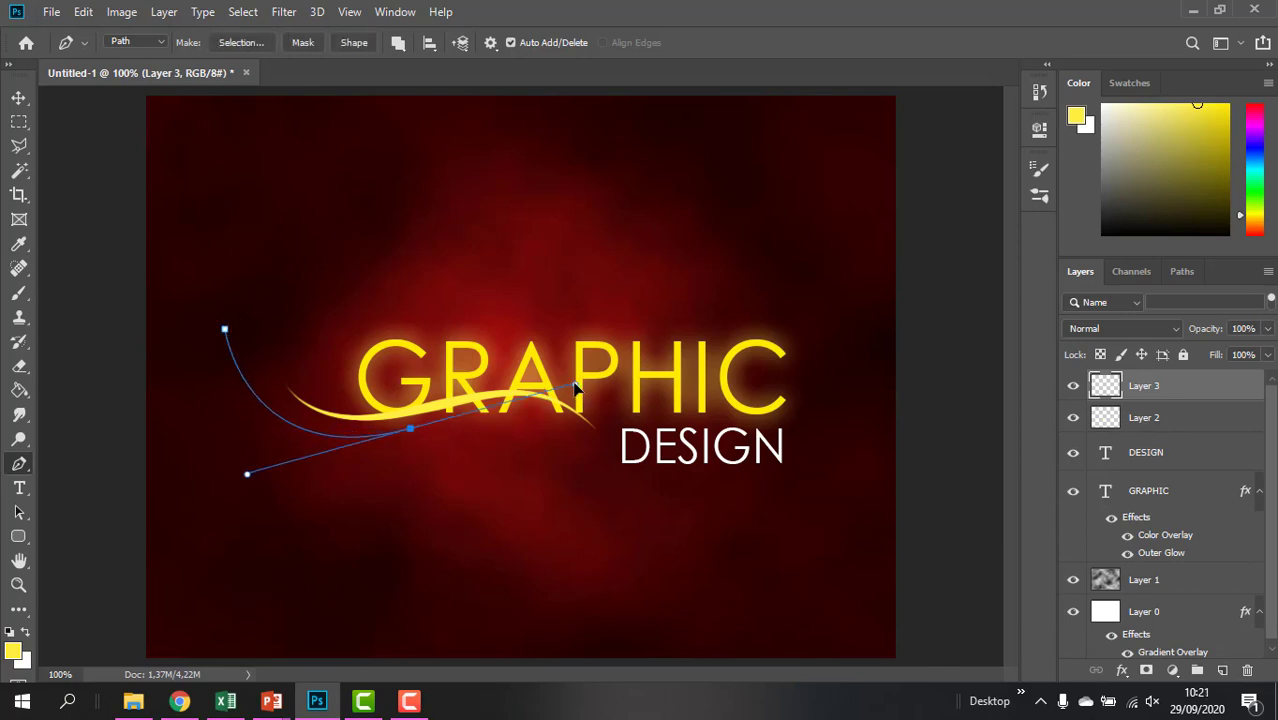
right_click(400, 307)
left_click(387, 324)
Set the brush size to 7 px, stroke the new curved path with it and dismiss the path
left_click(19, 293)
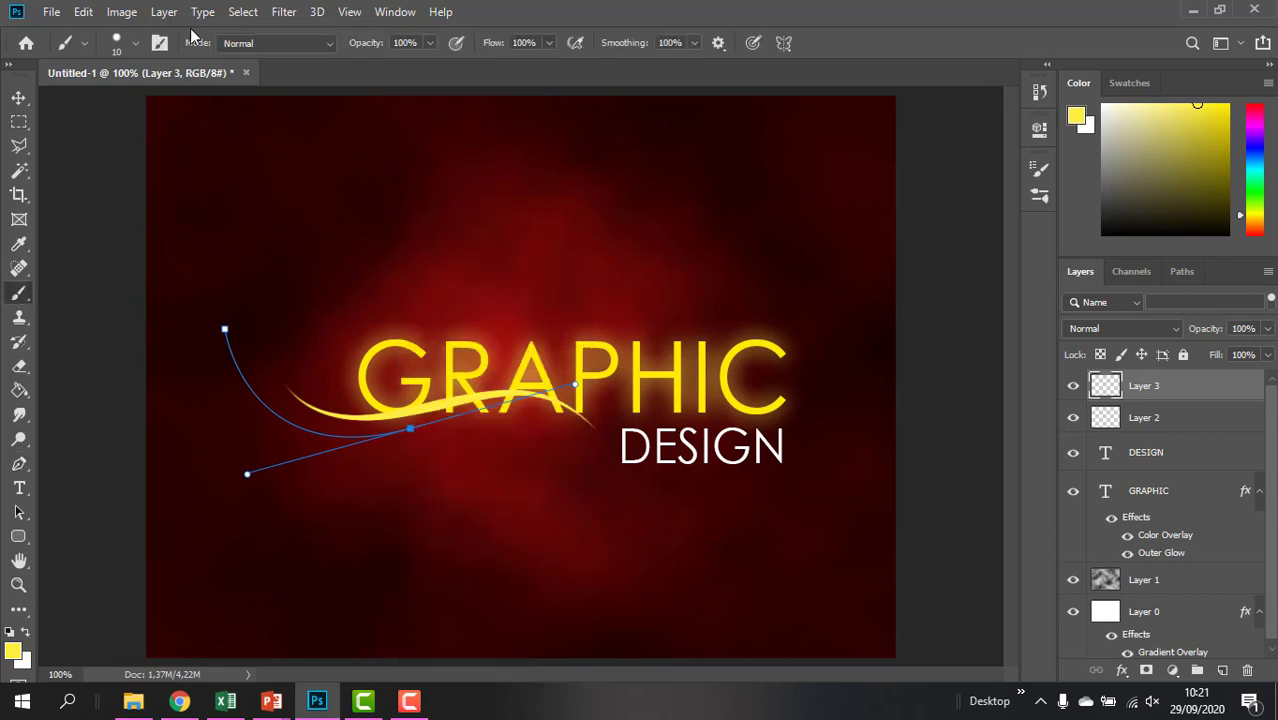
left_click(136, 43)
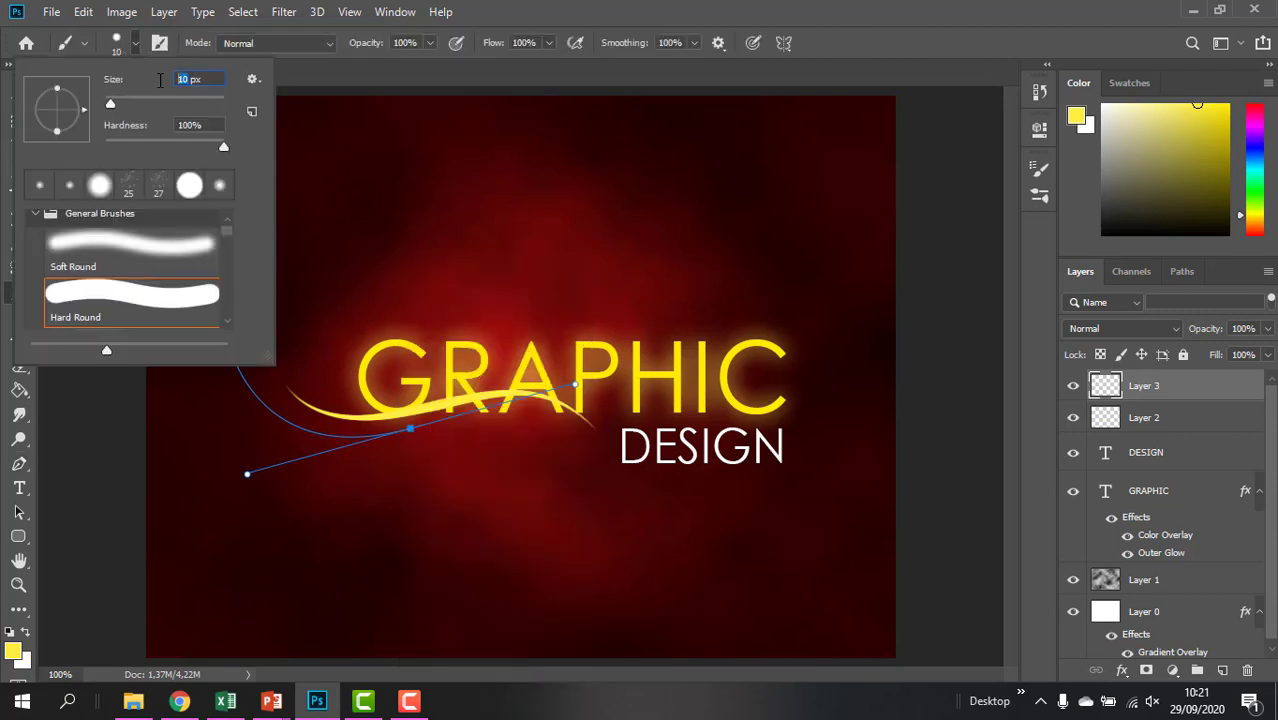
type("7")
key("Return")
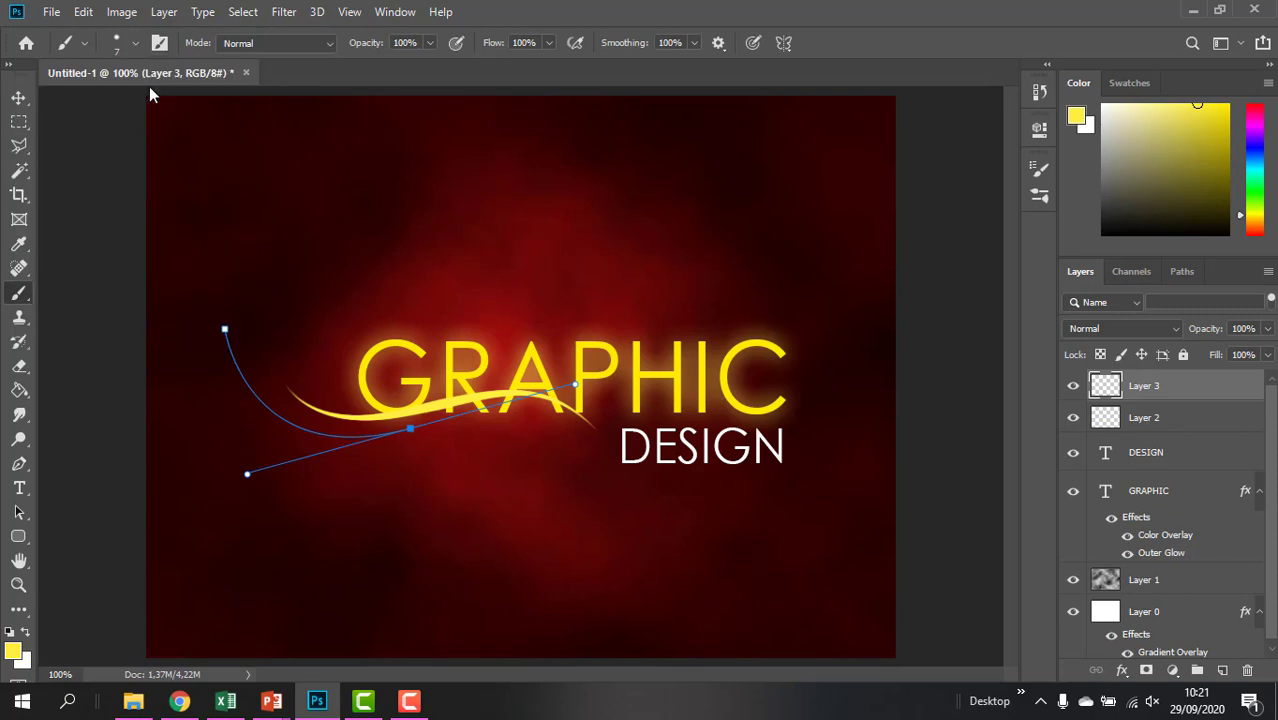
left_click(19, 464)
right_click(257, 466)
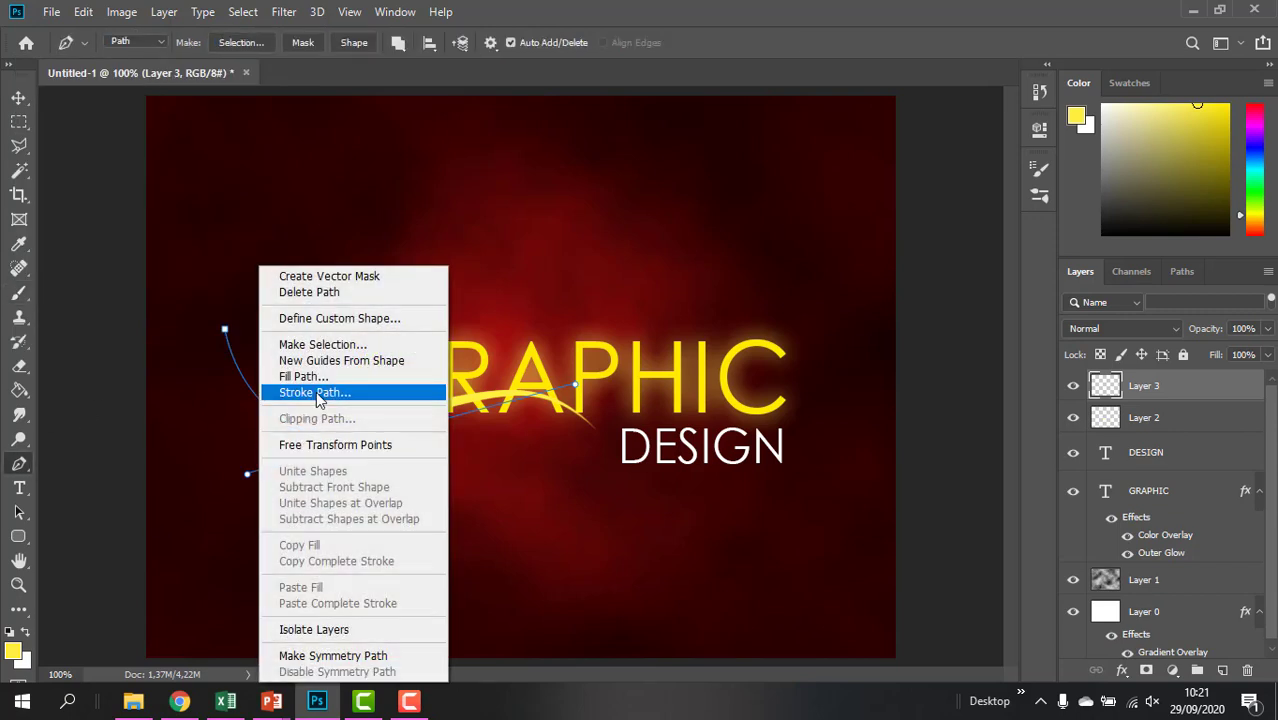
left_click(316, 391)
left_click(911, 208)
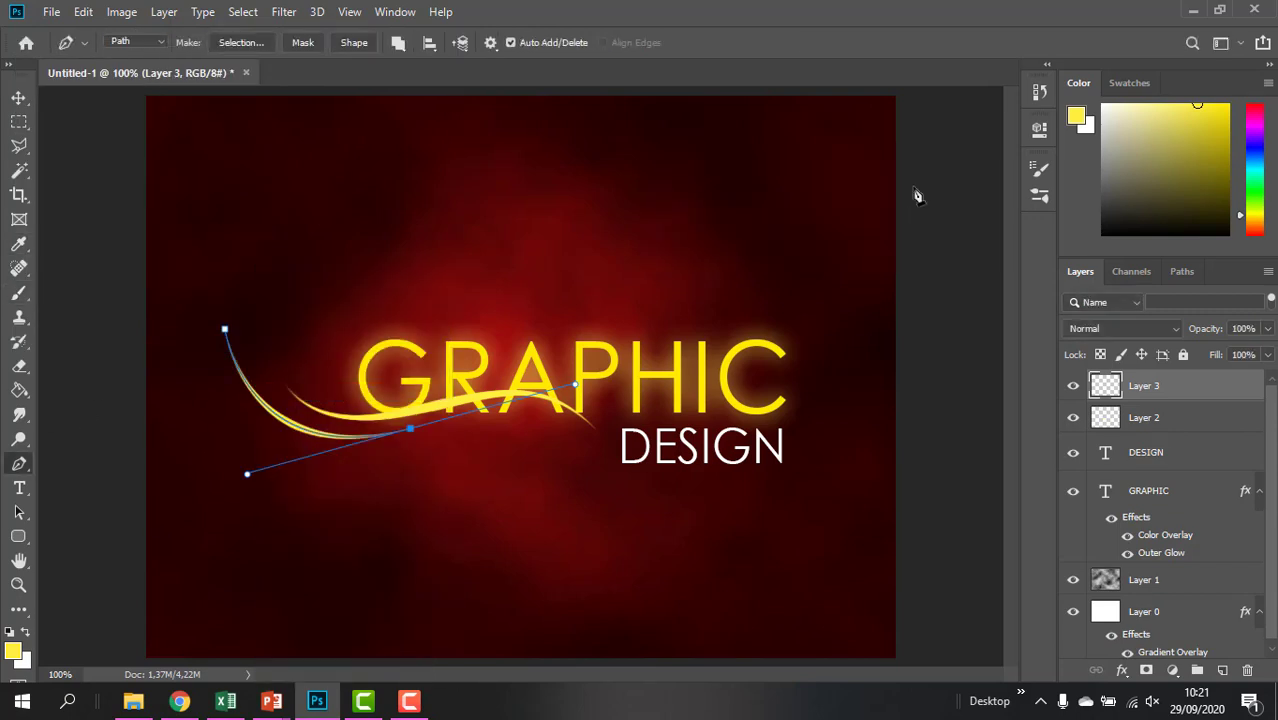
key("Return")
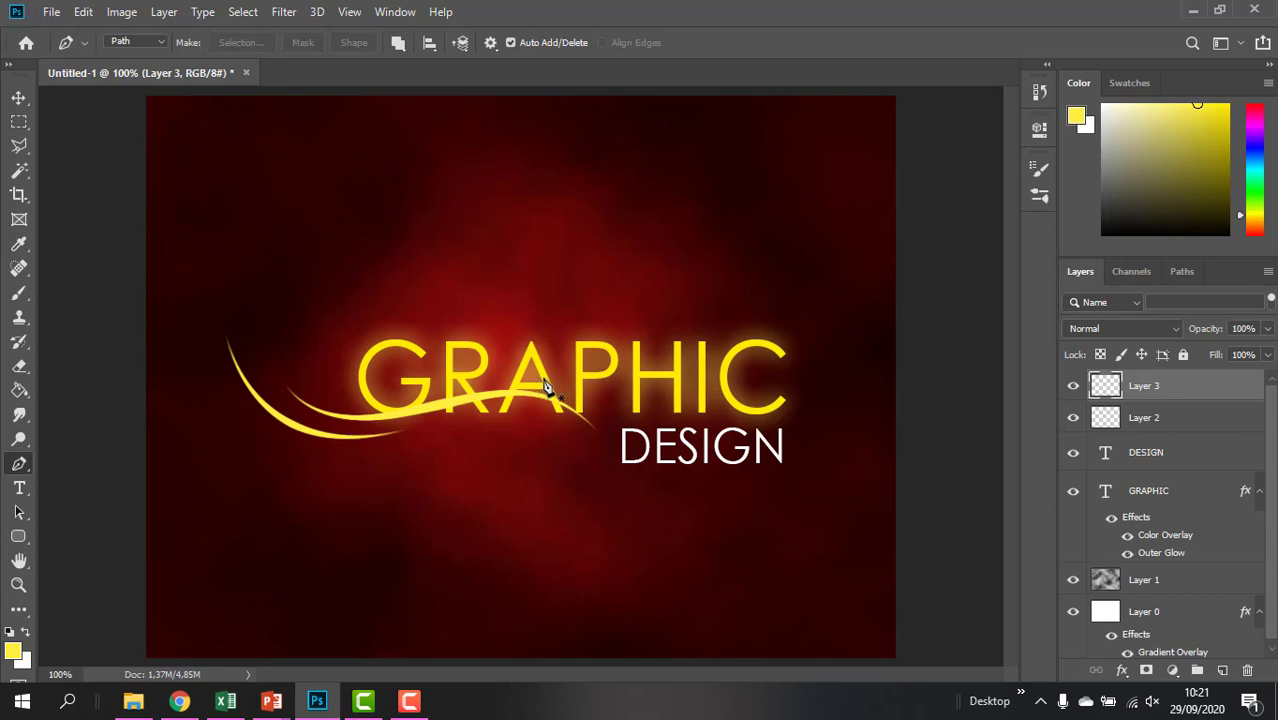
Add a new layer and draw a three-point S-shaped path descending from high above the G to the G's lower edge
left_click(1222, 670)
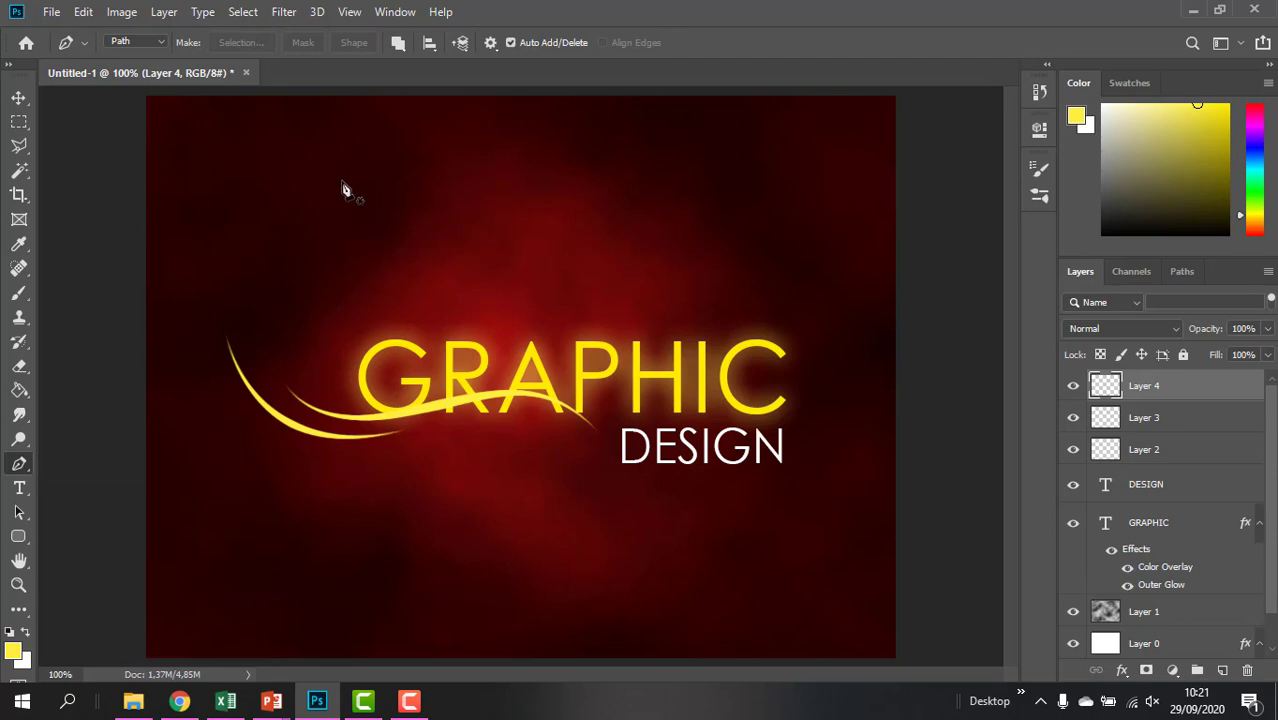
left_click(342, 168)
left_click_drag(359, 272, 339, 311)
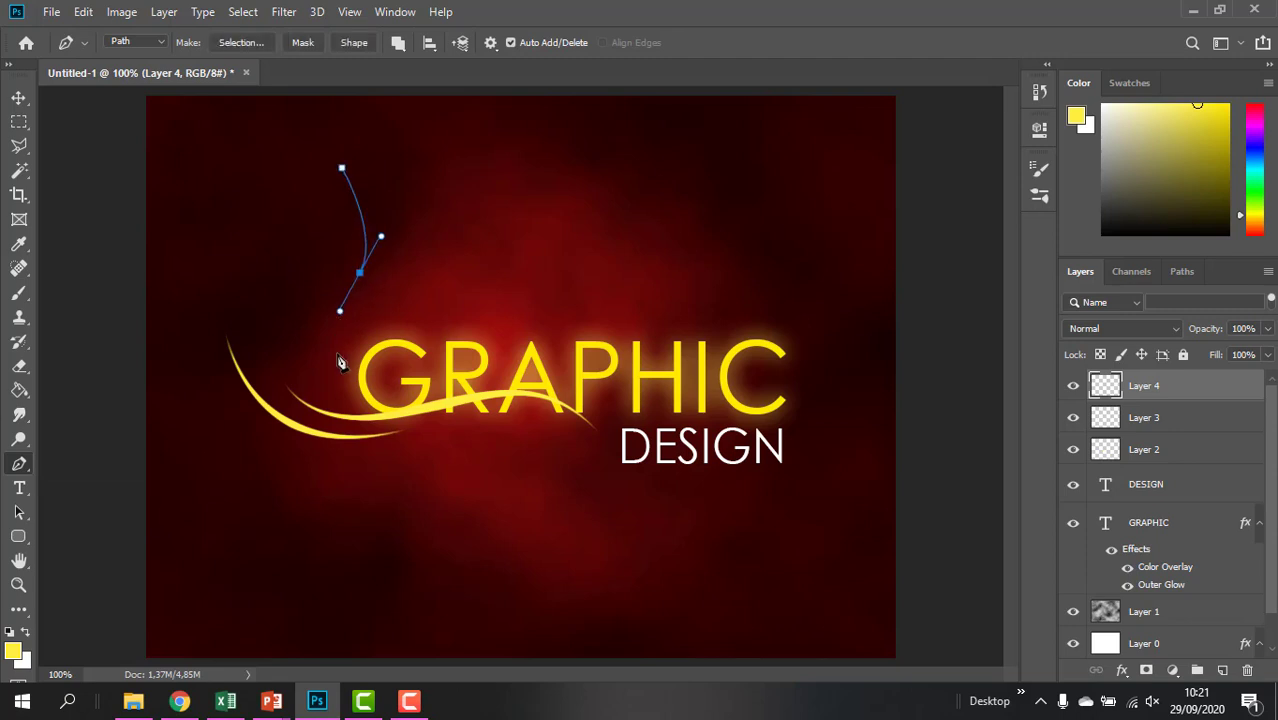
left_click_drag(359, 405, 402, 458)
Set the brush size to 4 px, stroke the S-shaped path with it and dismiss the path
left_click(20, 293)
left_click(134, 44)
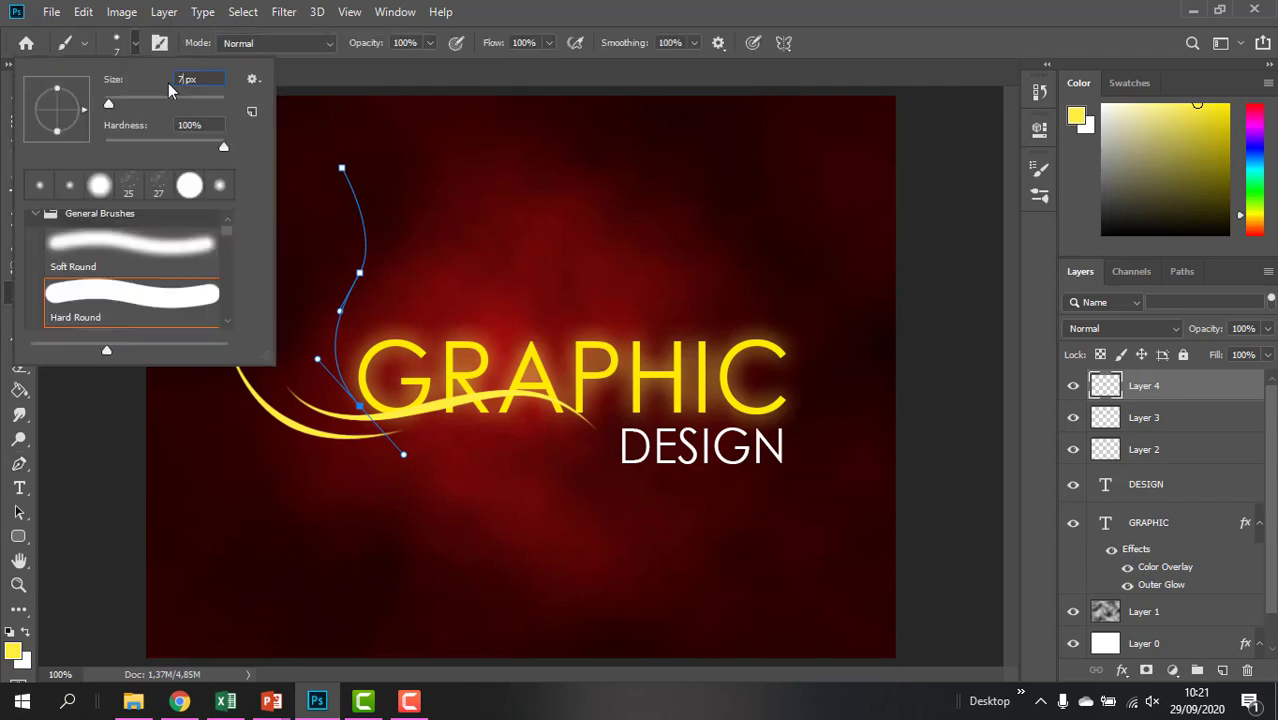
type("4")
key("Return")
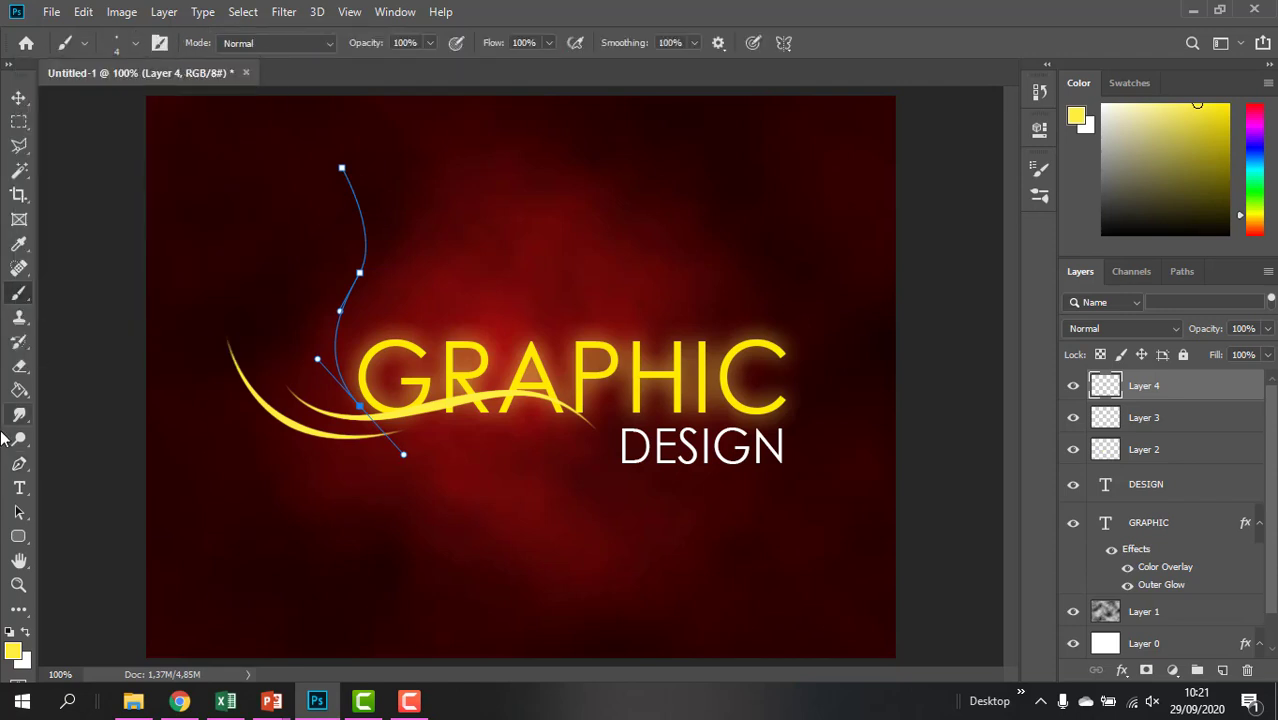
left_click(18, 463)
right_click(352, 207)
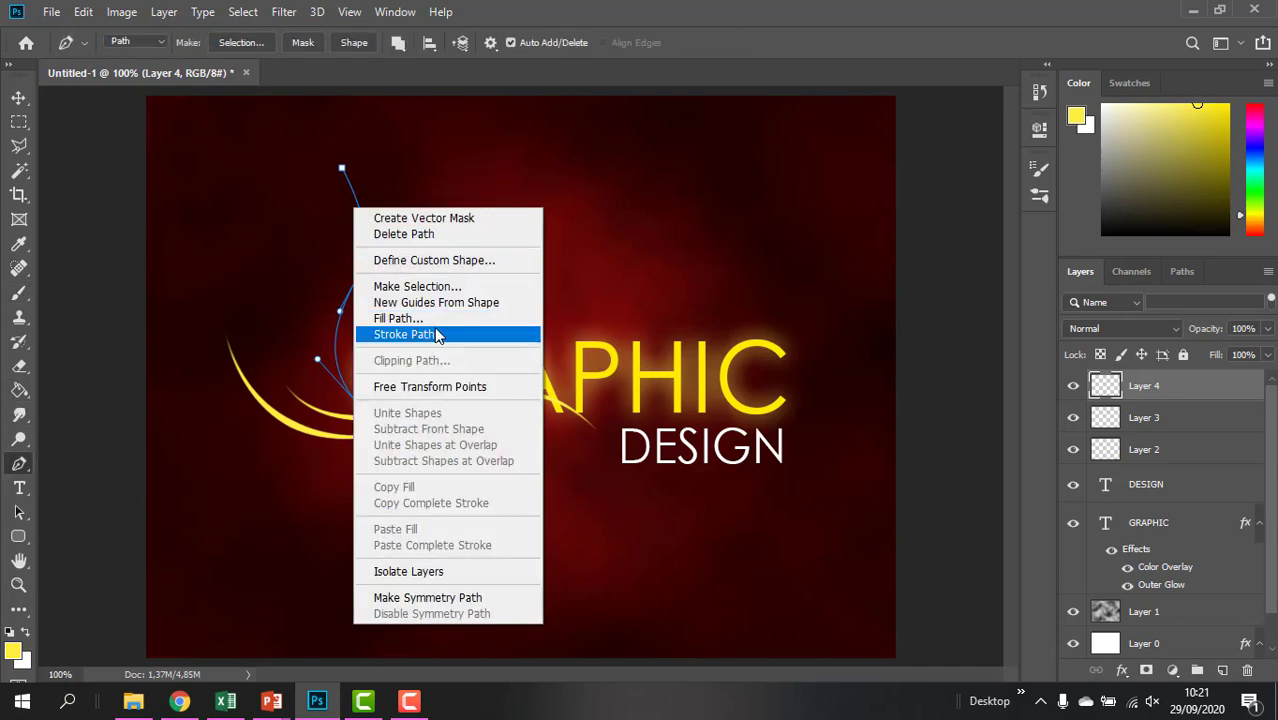
left_click(430, 333)
left_click(930, 209)
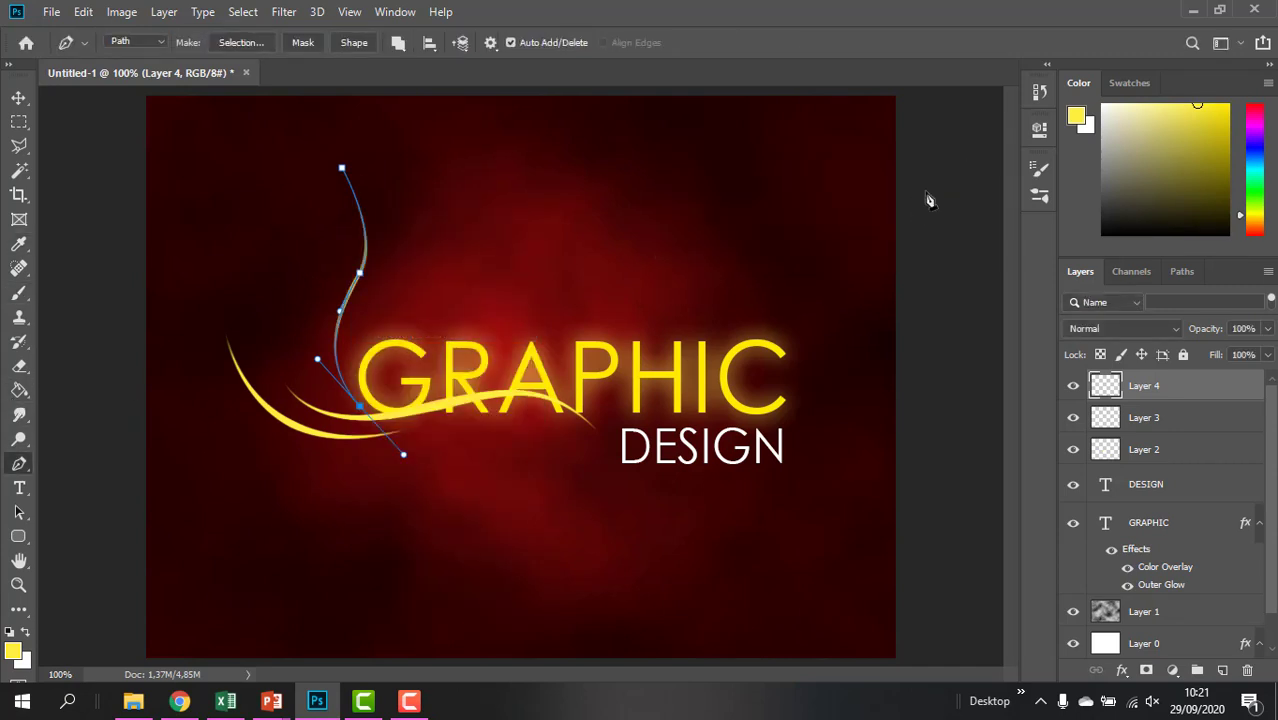
key("Return")
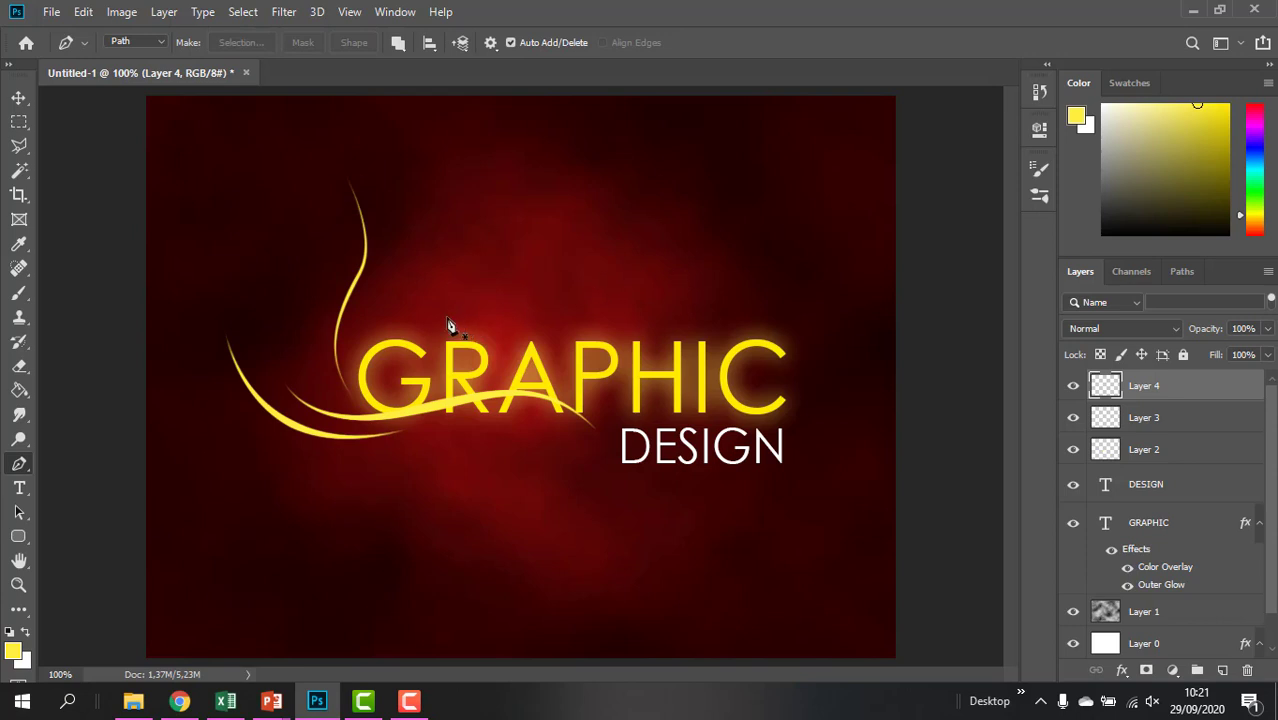
Try a short curved path just outside the S-shaped stroke's upper half and stroke it with the brush
left_click(301, 134)
left_click_drag(350, 261, 340, 300)
right_click(354, 159)
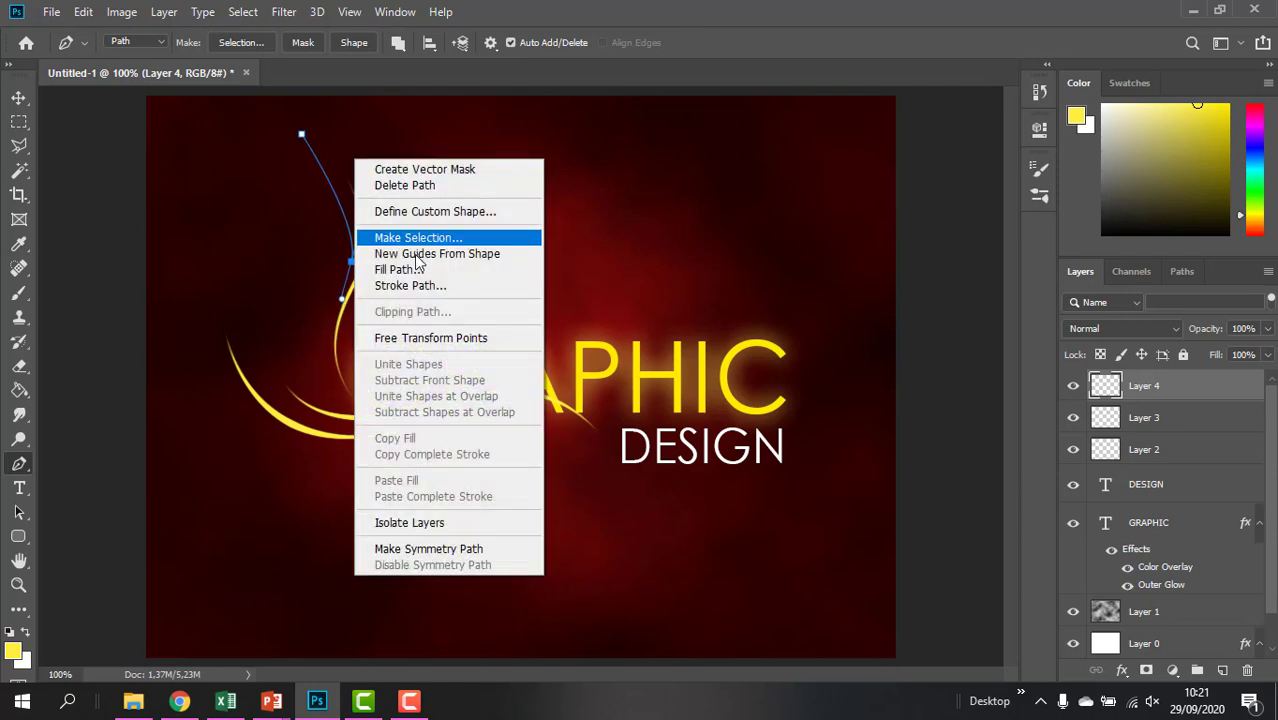
left_click(430, 287)
left_click(931, 212)
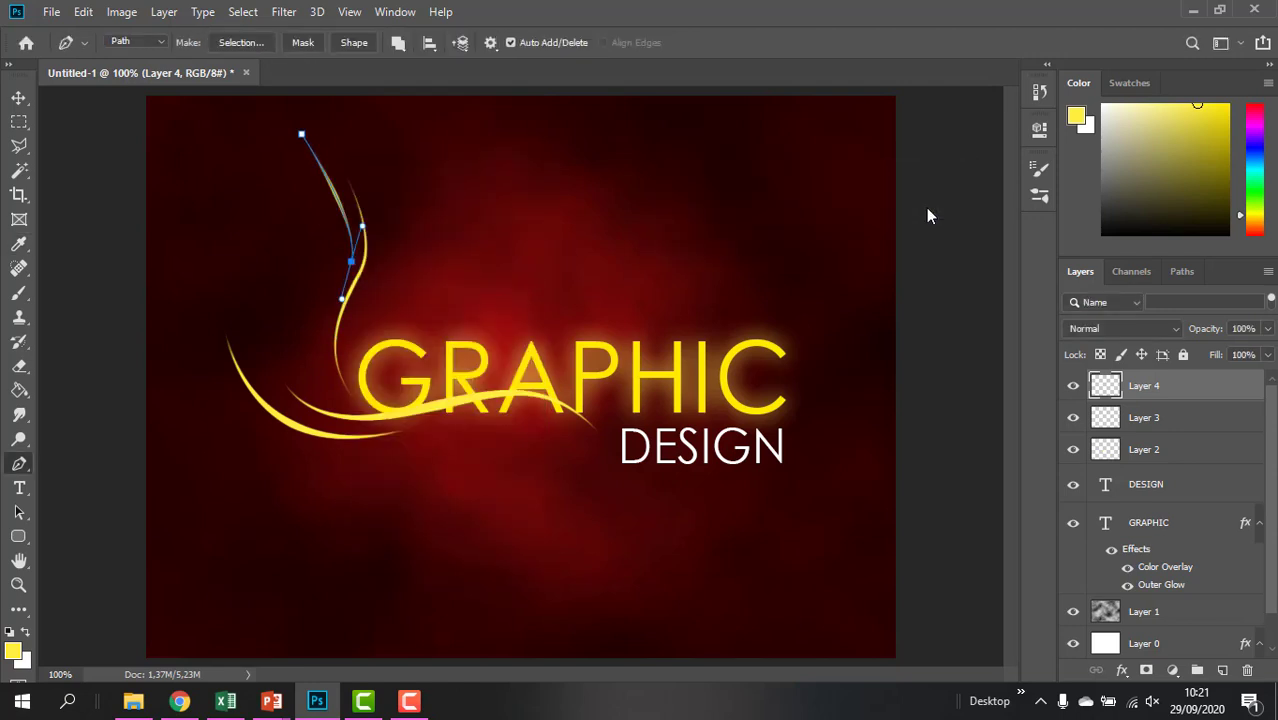
key("Return")
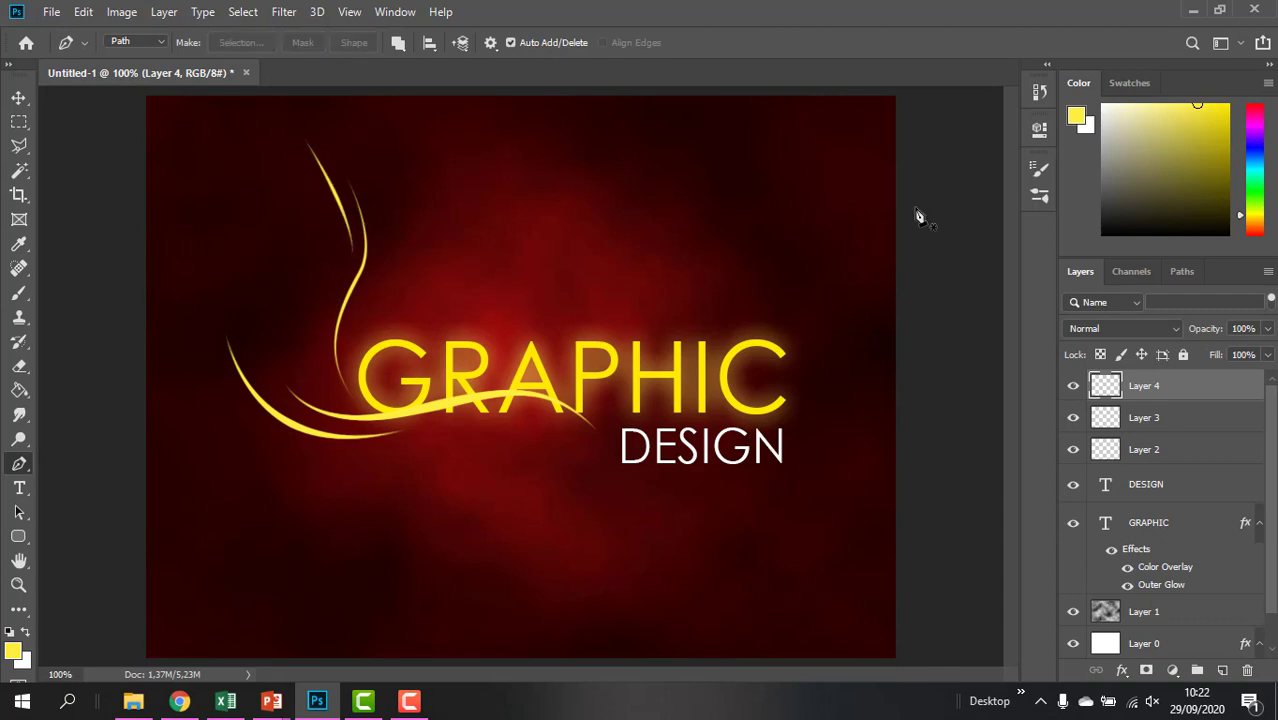
Undo the short brush stroke beside the S-shaped curve and clear its path
key("ctrl+z")
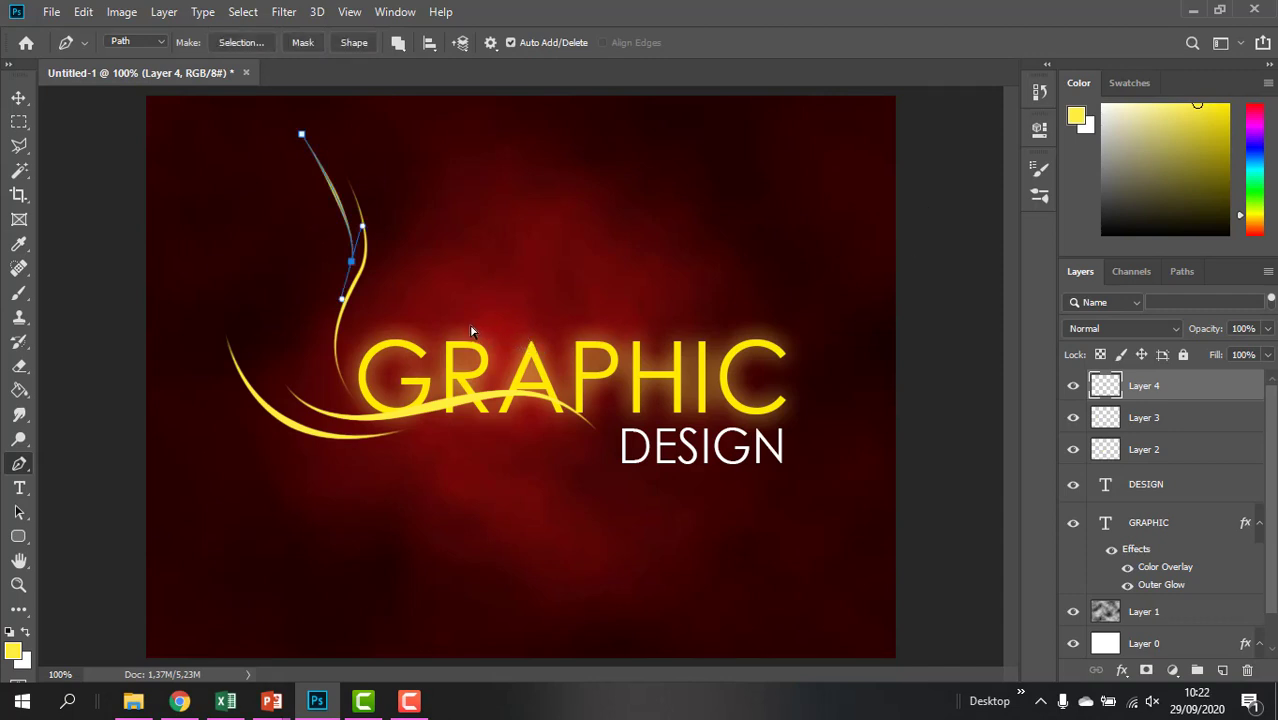
key("ctrl+z")
key("ctrl+z")
key("Return")
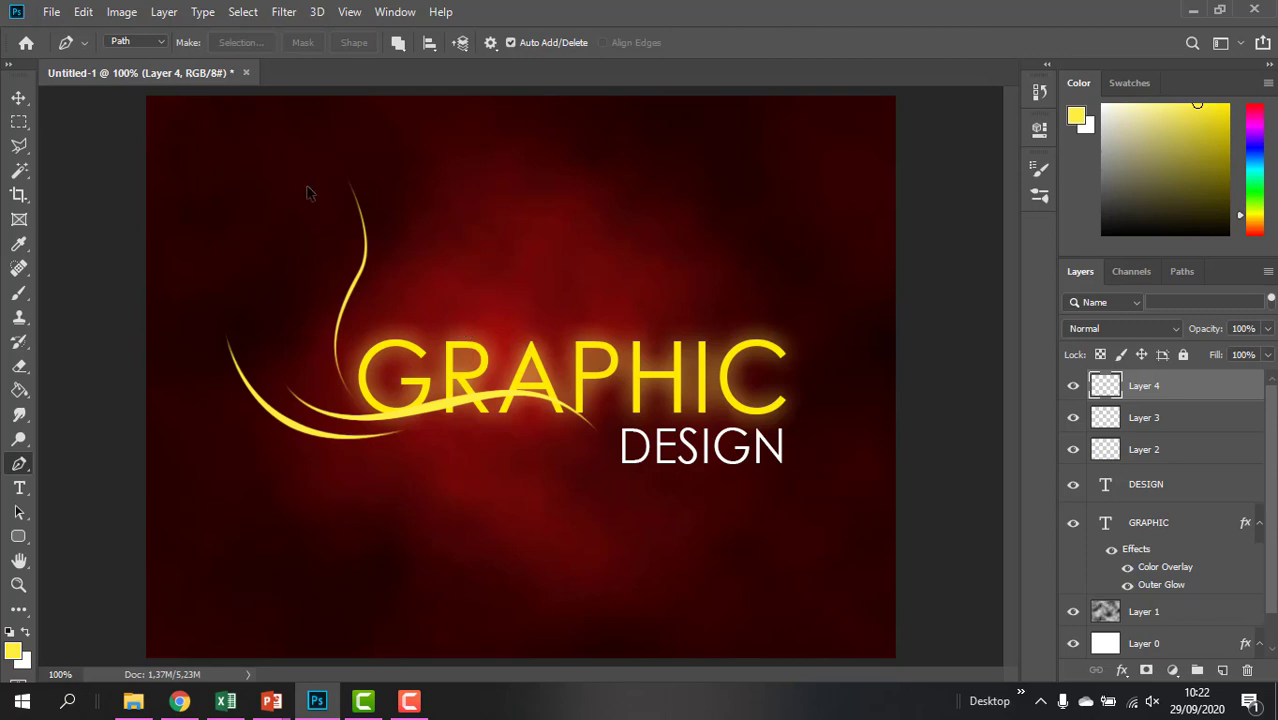
Draw a two-point curved path closely following the outside of the S-shaped stroke's upper half
scroll(330, 189, "up", 3)
left_click(320, 157)
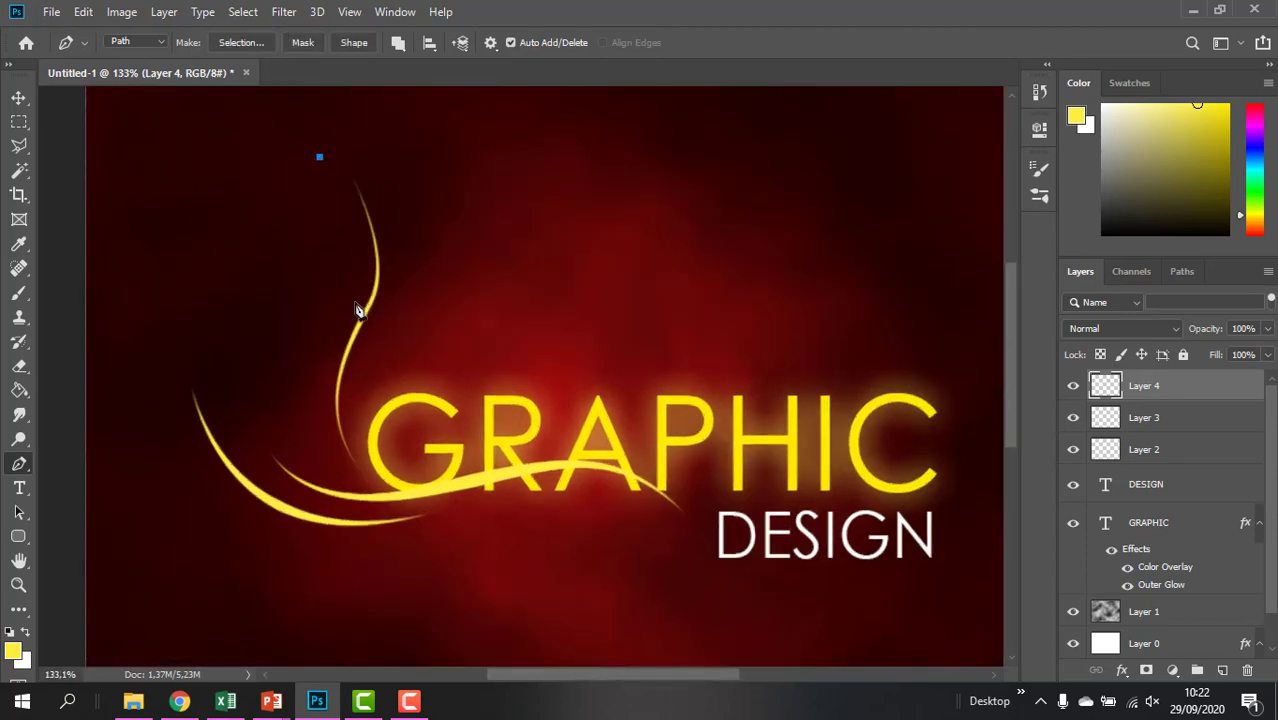
left_click_drag(349, 312, 307, 378)
Stroke the short curved path with the brush and delete the path
right_click(374, 237)
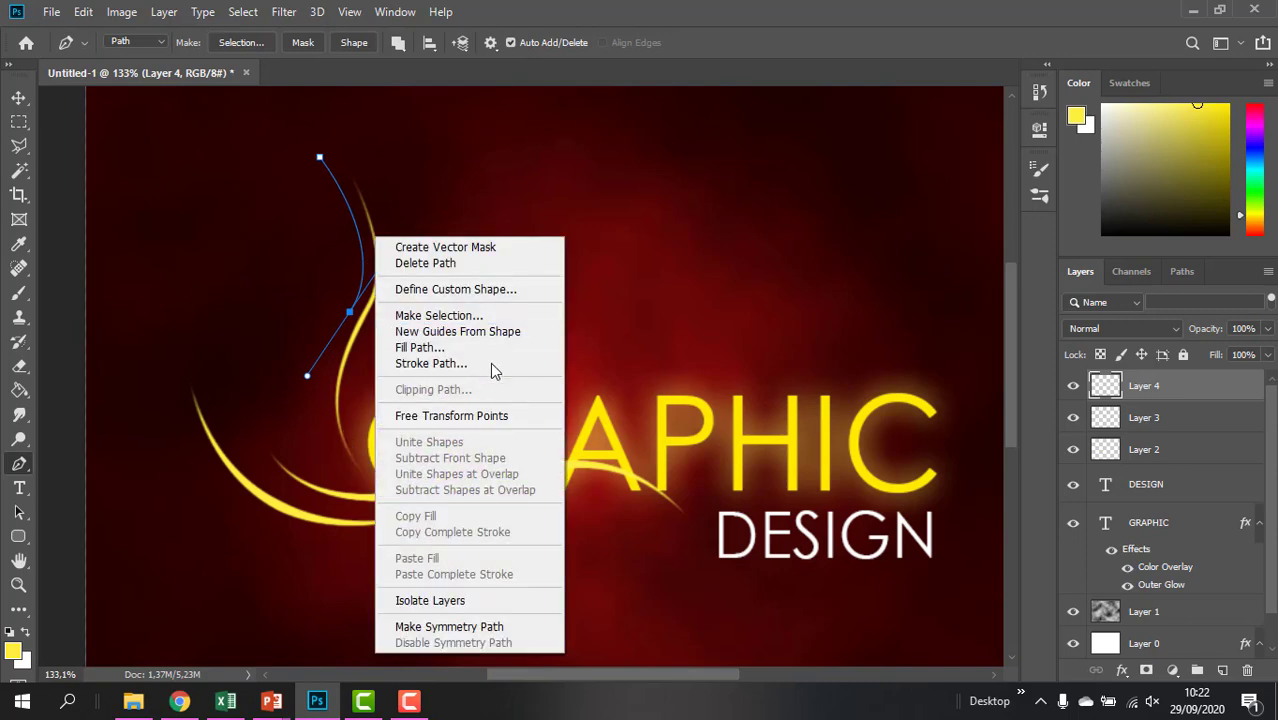
left_click(490, 363)
left_click(933, 211)
key("Delete")
key("Delete")
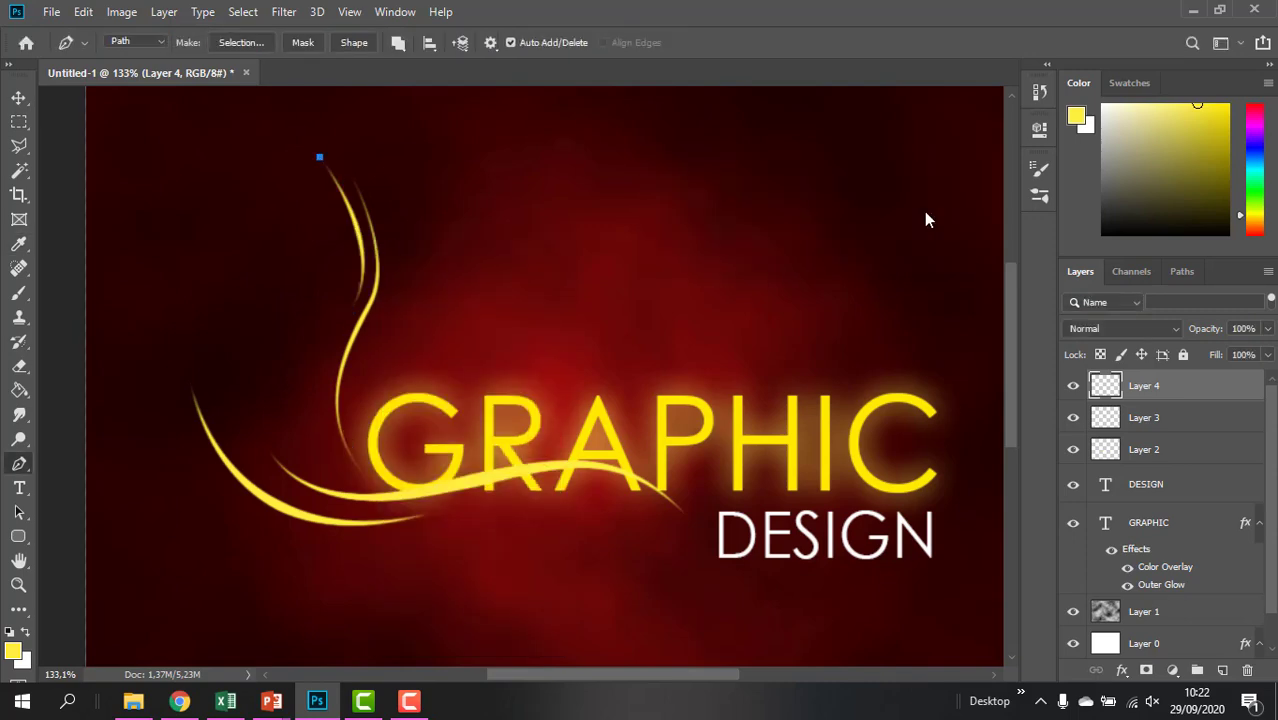
scroll(467, 292, "down", 1)
scroll(460, 298, "down", 2)
scroll(469, 285, "up", 1)
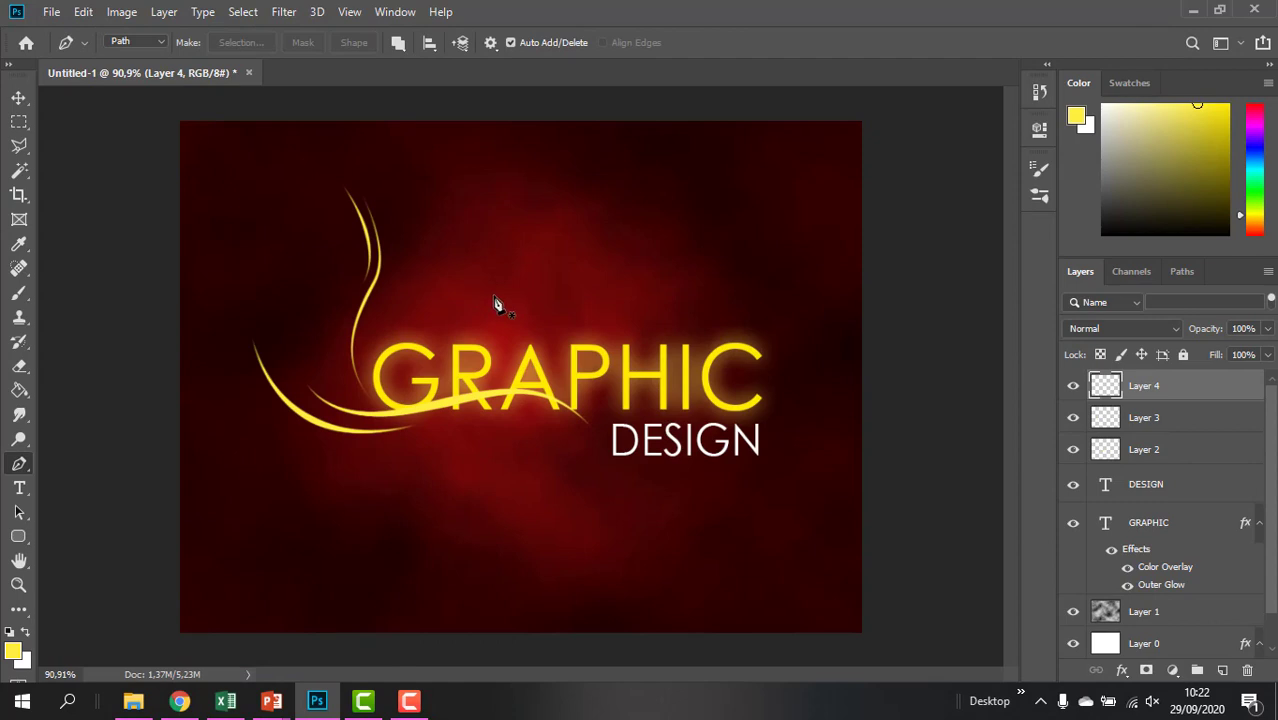
Select the DESIGN text layer and activate the Move tool
left_click(1178, 526)
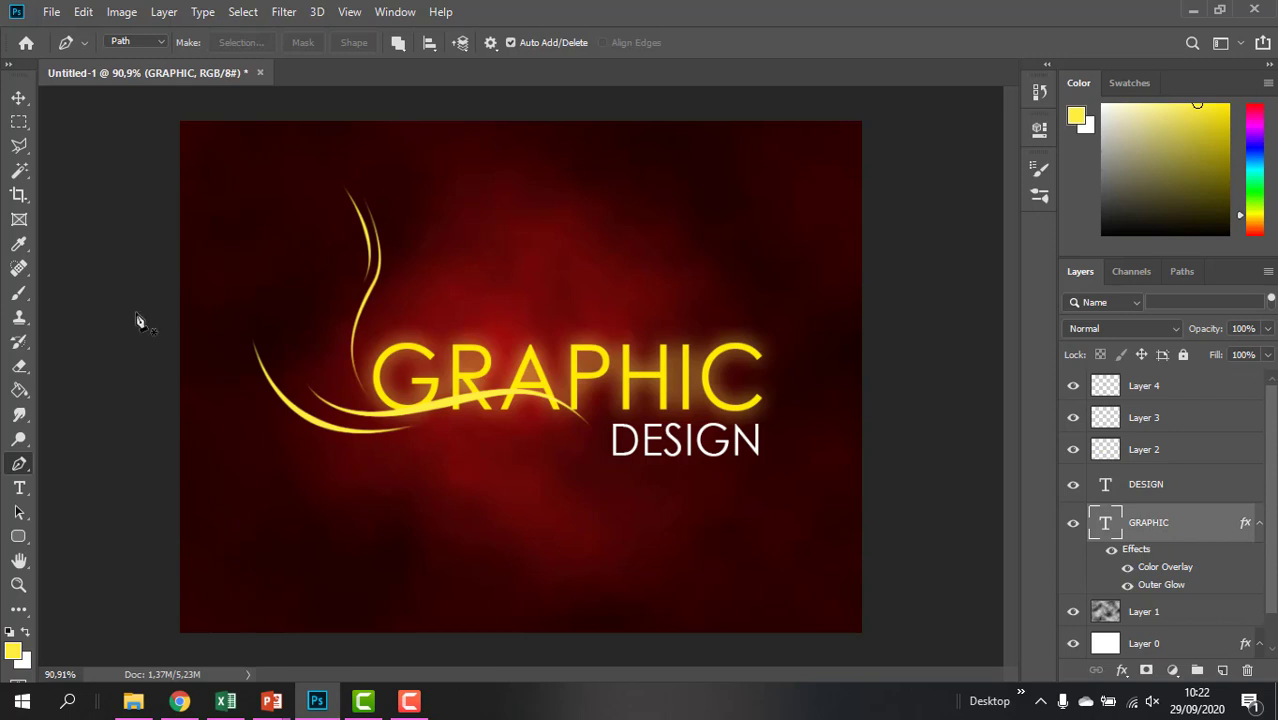
left_click(19, 487)
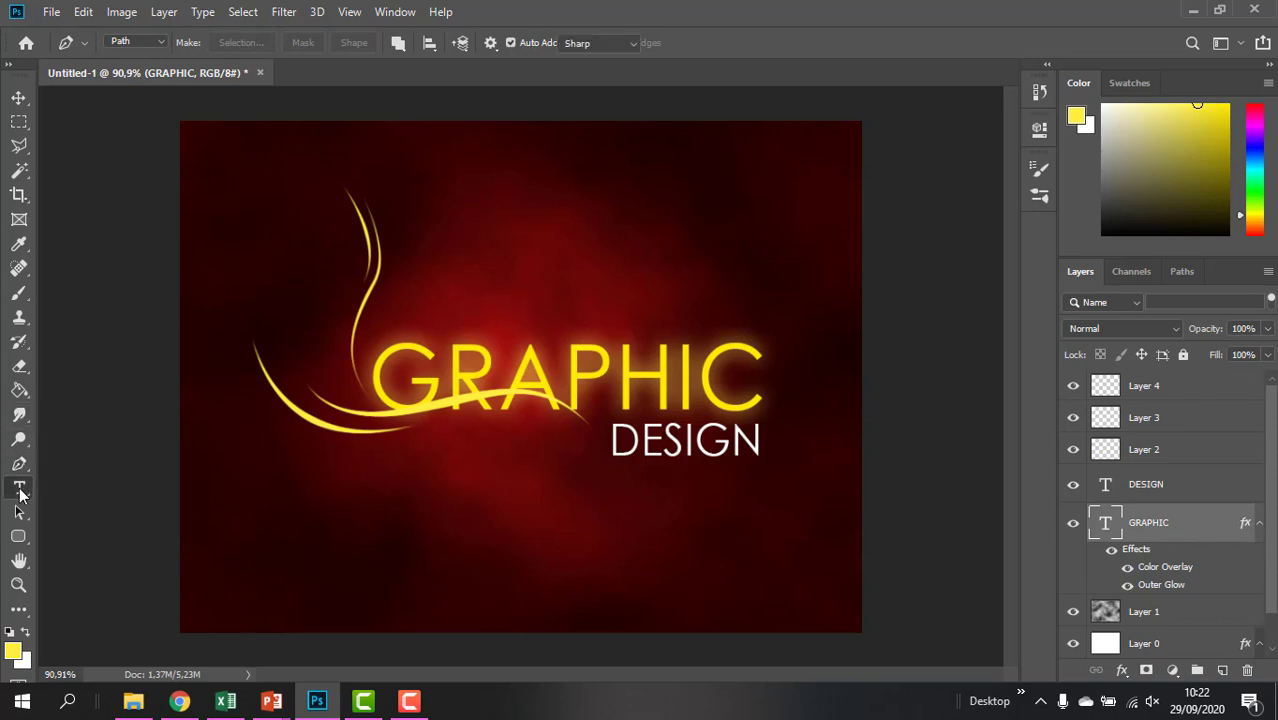
left_click(718, 446)
left_click(19, 97)
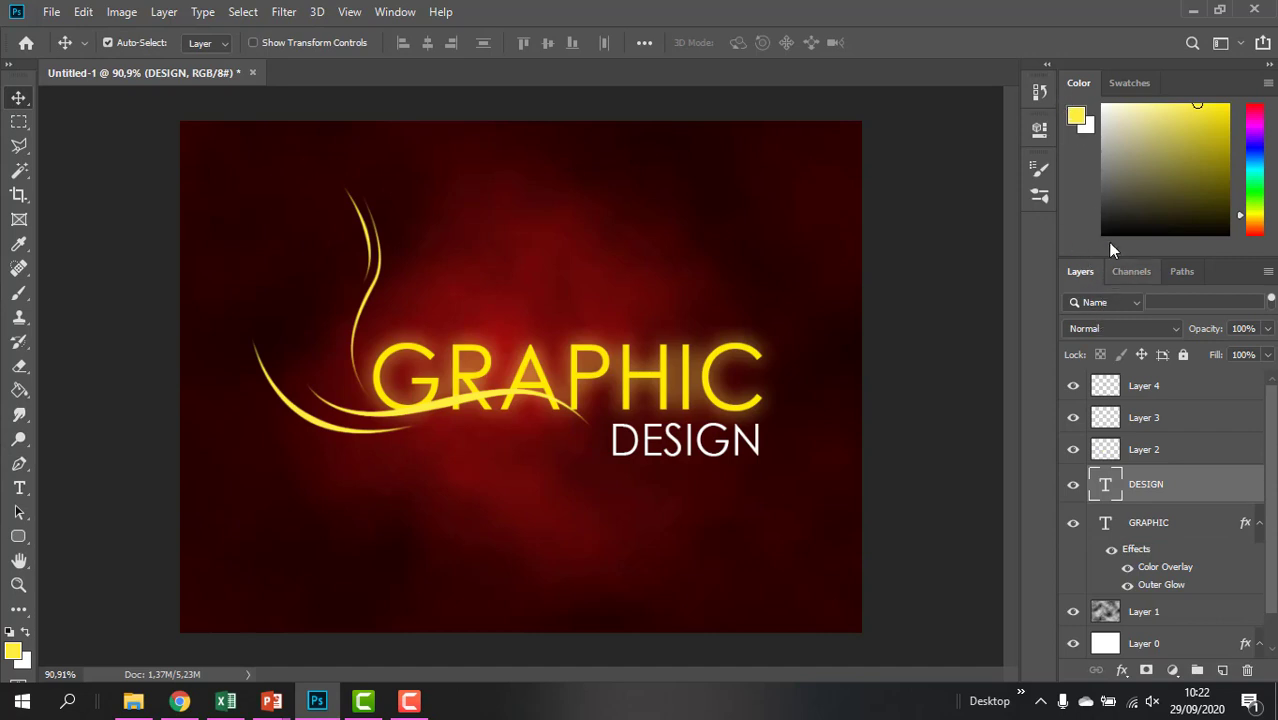
Set the DESIGN text's tracking to 420 and move it so its right end sits under the end of GRAPHIC
left_click(1039, 131)
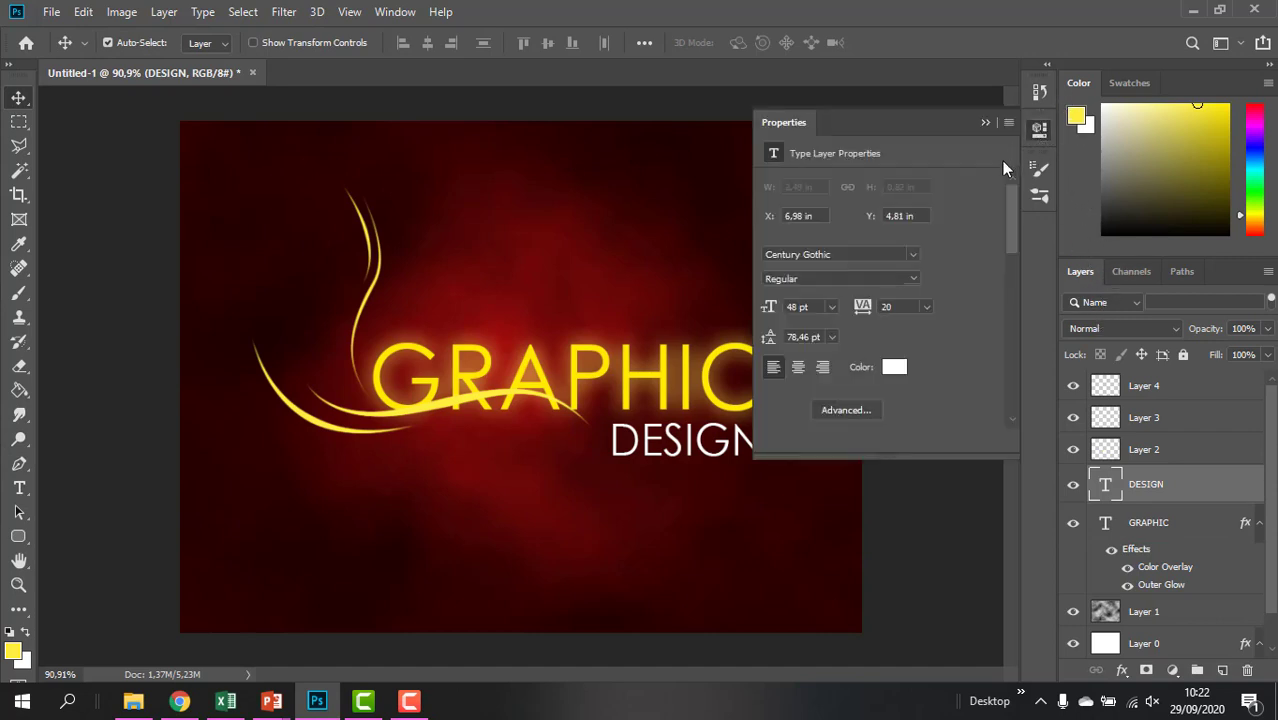
left_click_drag(862, 311, 865, 311)
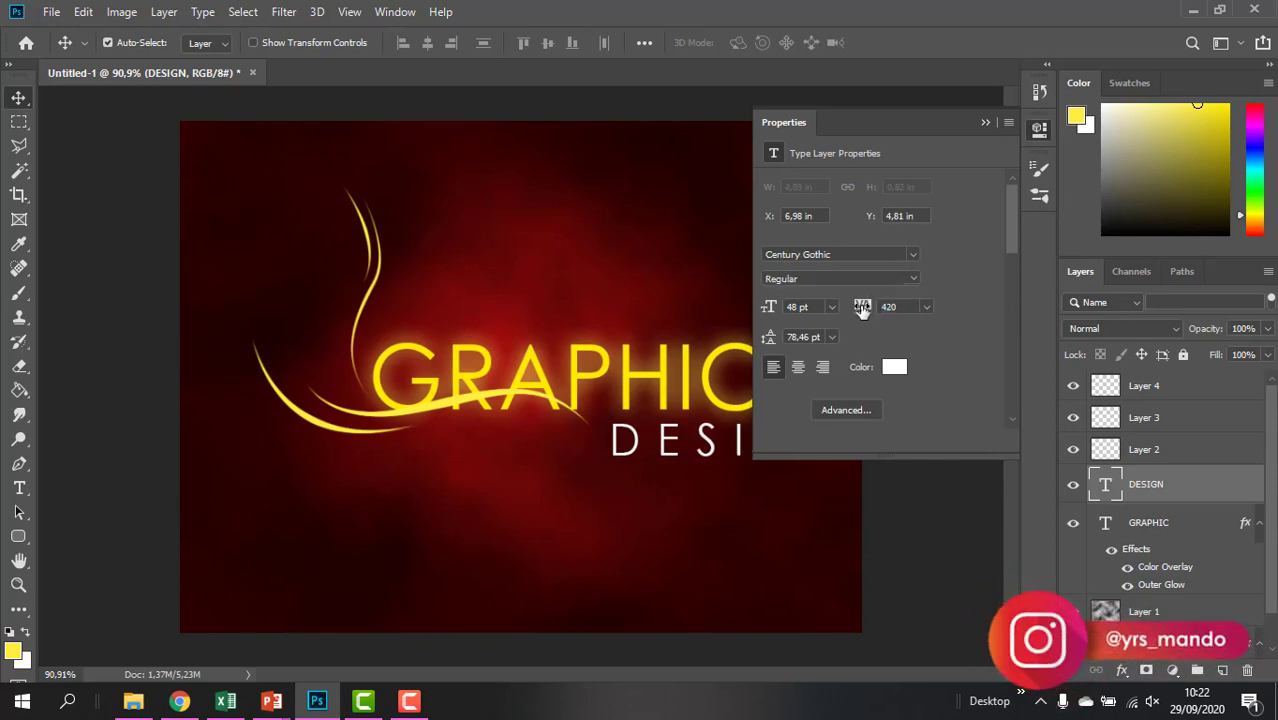
left_click(985, 122)
mouse_move(772, 460)
left_mouse_down()
mouse_move(689, 456)
mouse_move(759, 454)
left_mouse_up()
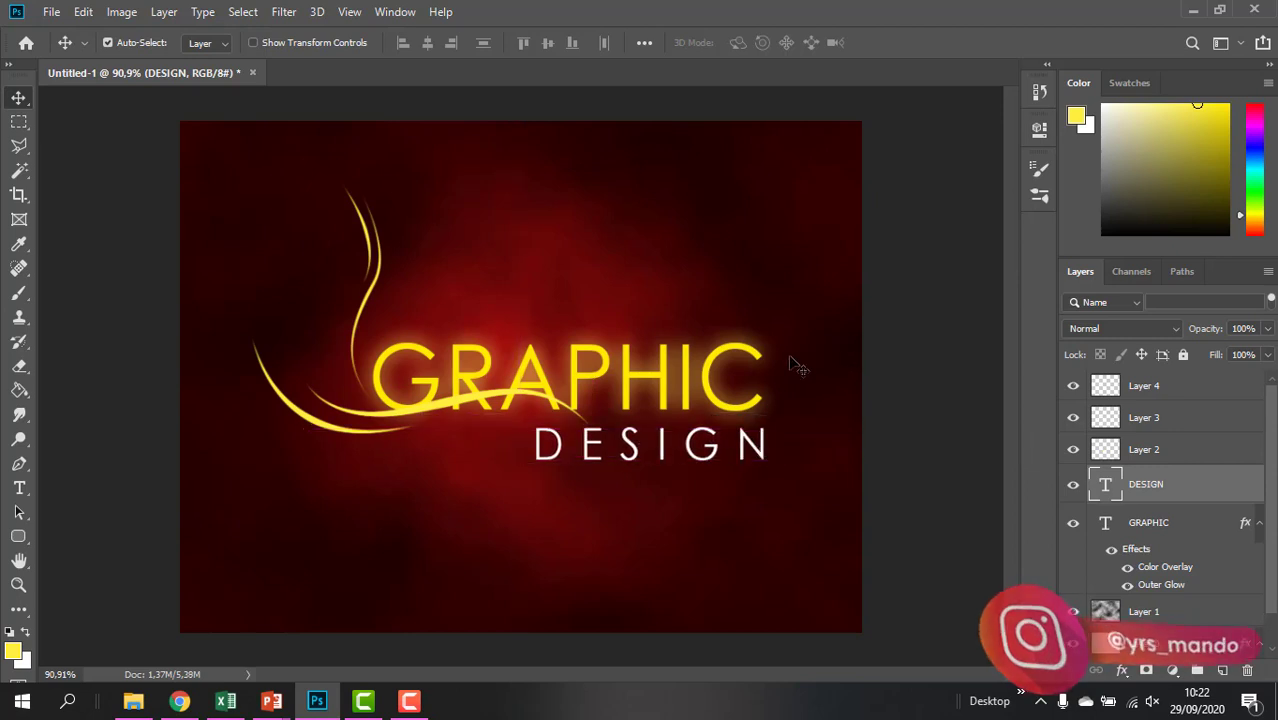
Scale the DESIGN text down to about 35 pt, keeping its right end under the C of GRAPHIC
key("ctrl+t")
left_click_drag(532, 472, 662, 451)
key("Return")
scroll(572, 374, "down", 4)
scroll(587, 349, "up", 1)
scroll(587, 349, "up", 1)
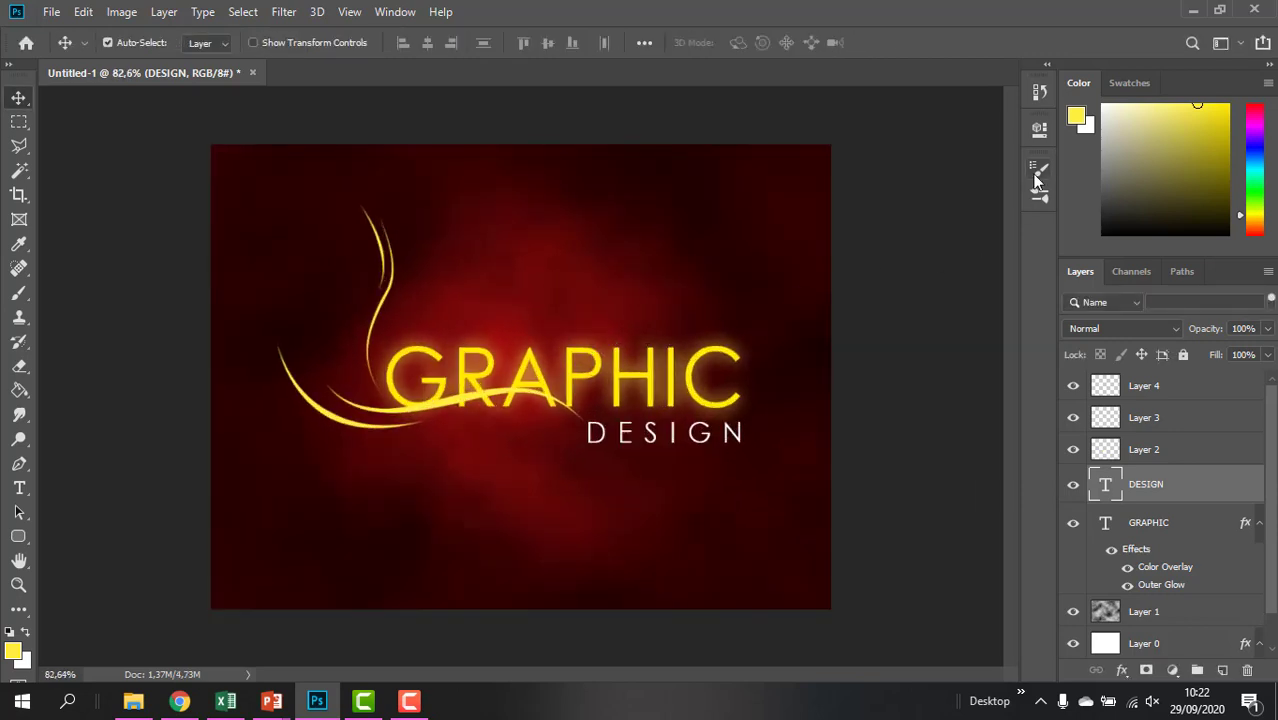
Set the DESIGN text's tracking to 1280, realign its right end under GRAPHIC, and deselect the layer
left_click(1040, 129)
left_click_drag(866, 310, 906, 315)
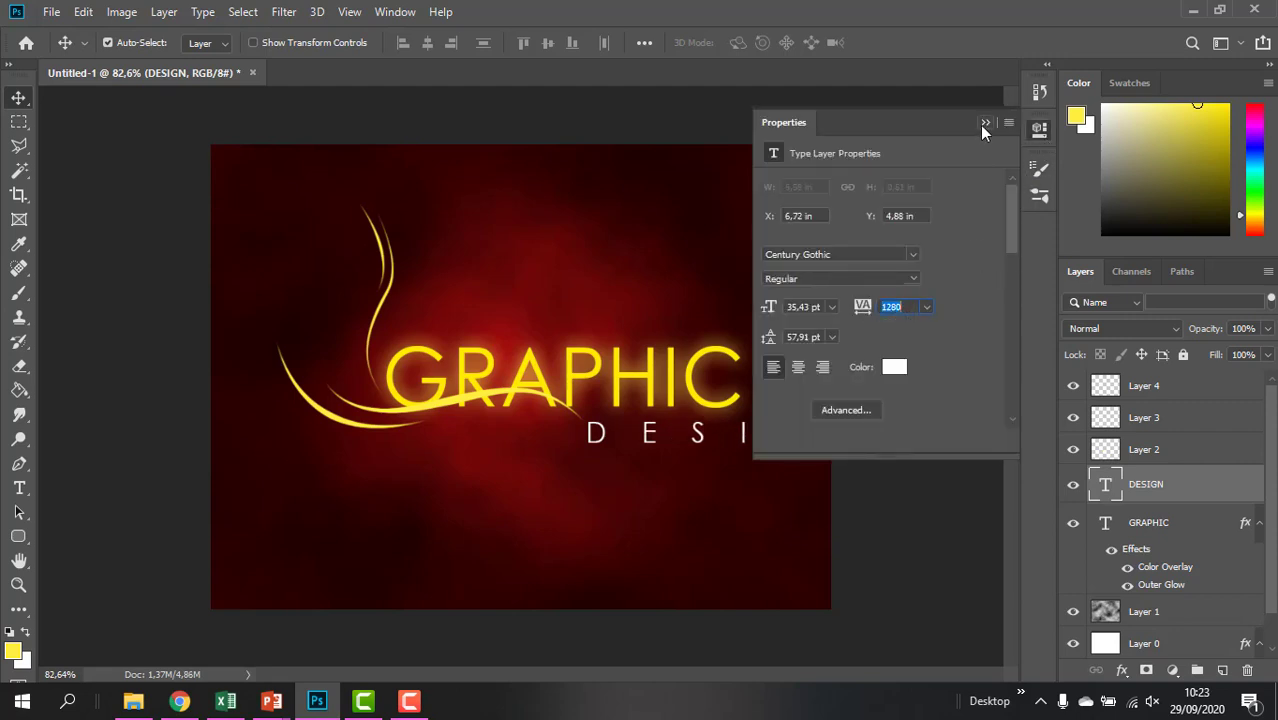
left_click(982, 123)
left_click_drag(750, 432, 630, 442)
left_click(575, 326, "ctrl")
scroll(600, 340, "down", 3)
scroll(607, 331, "up", 4)
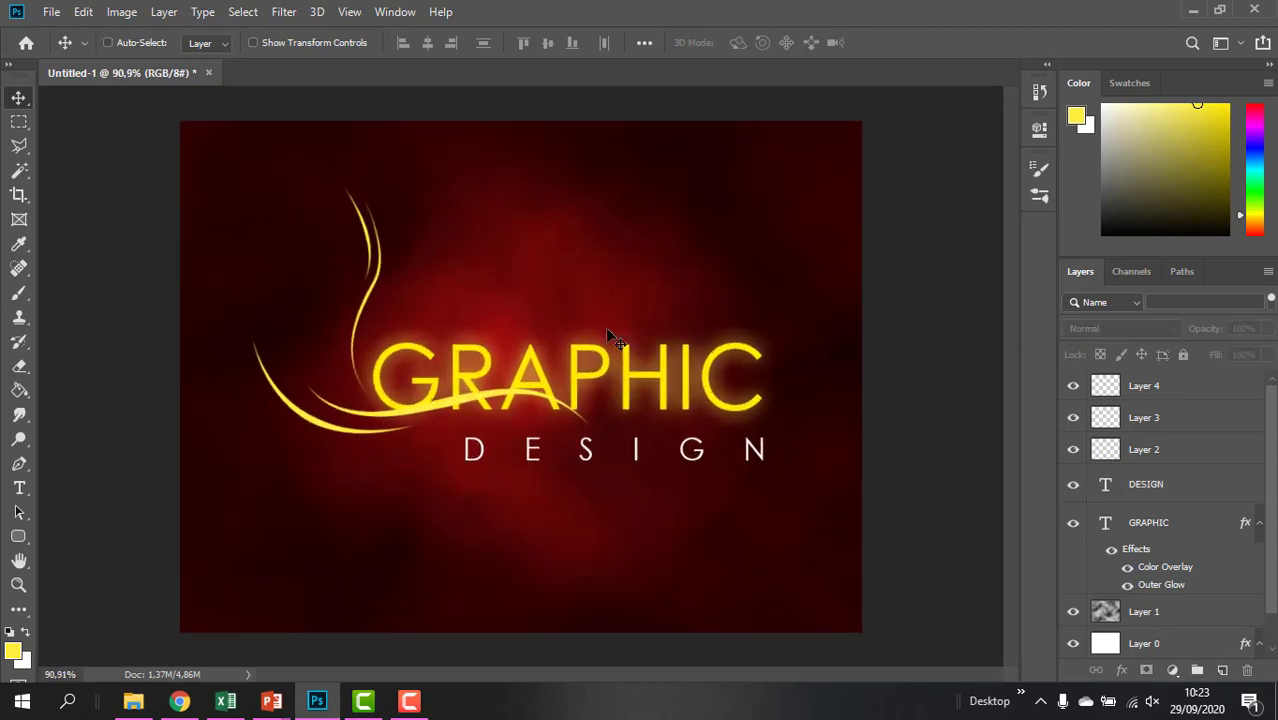
Add a new layer above Layer 4 and set up a Soft Round brush at 1102 px with 0% hardness
left_click(1160, 389)
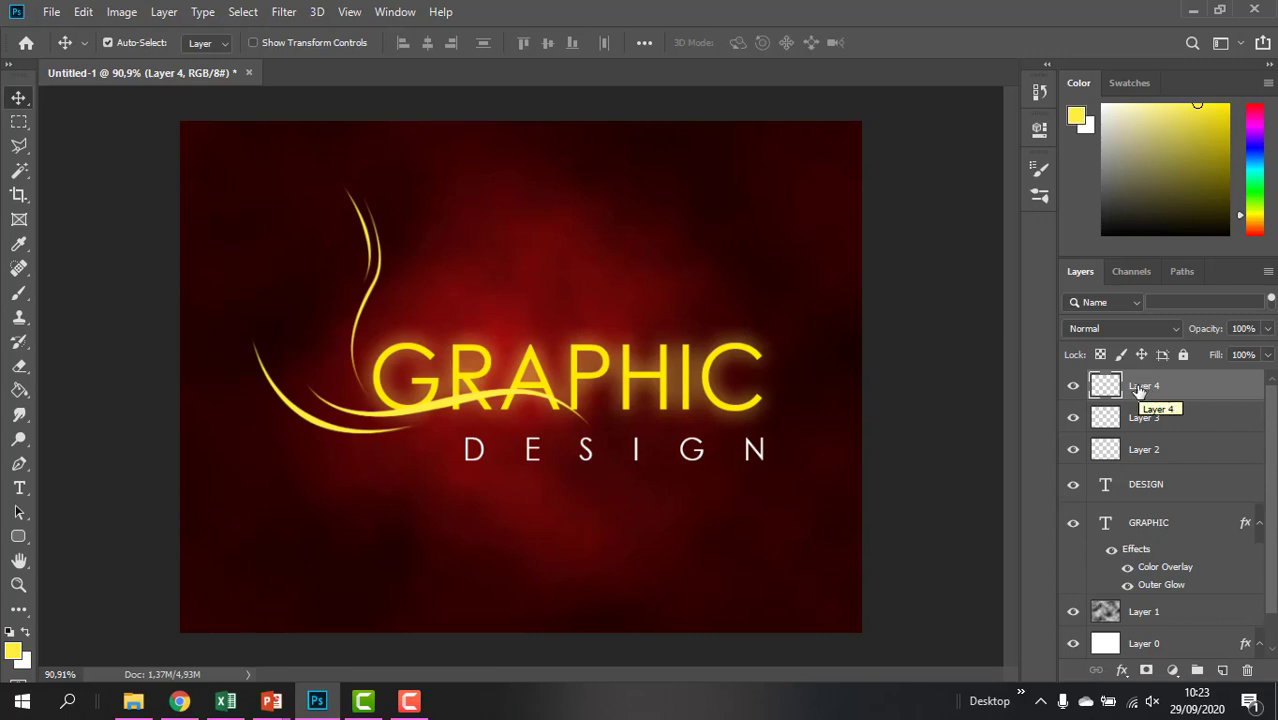
left_click(1222, 670)
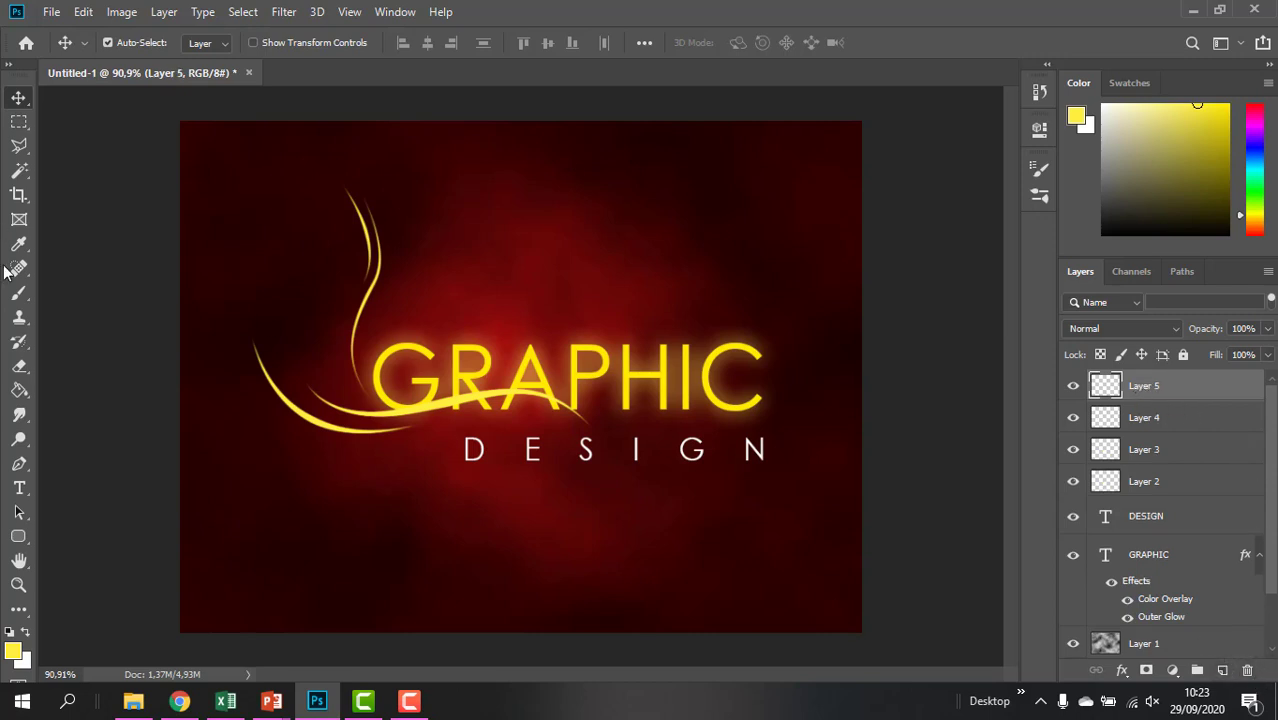
left_click(19, 294)
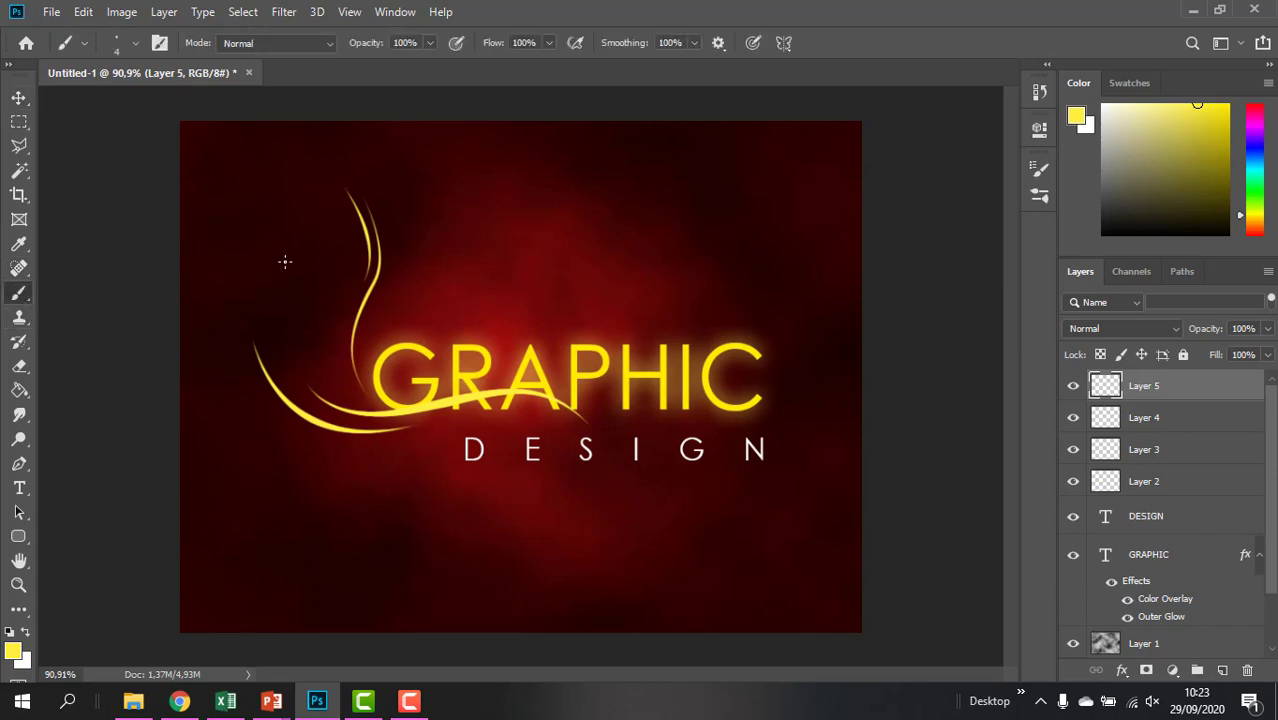
left_click(135, 43)
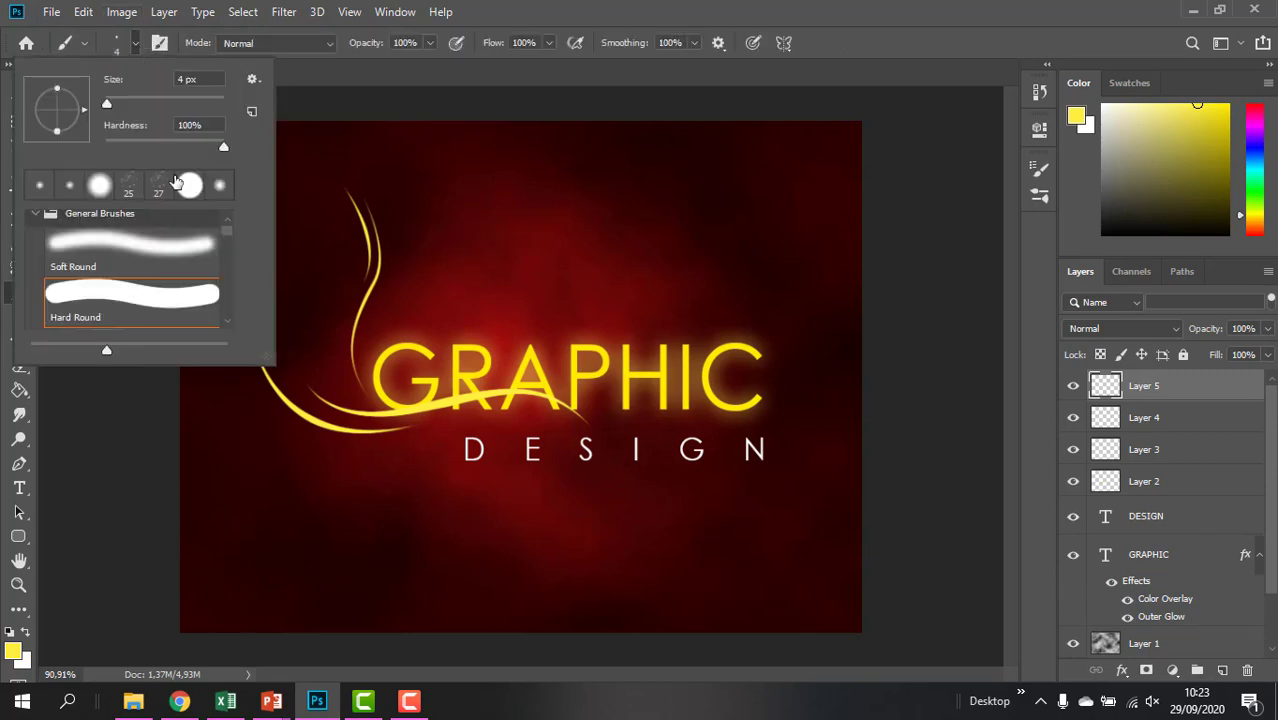
left_click(184, 256)
left_click_drag(168, 104, 213, 105)
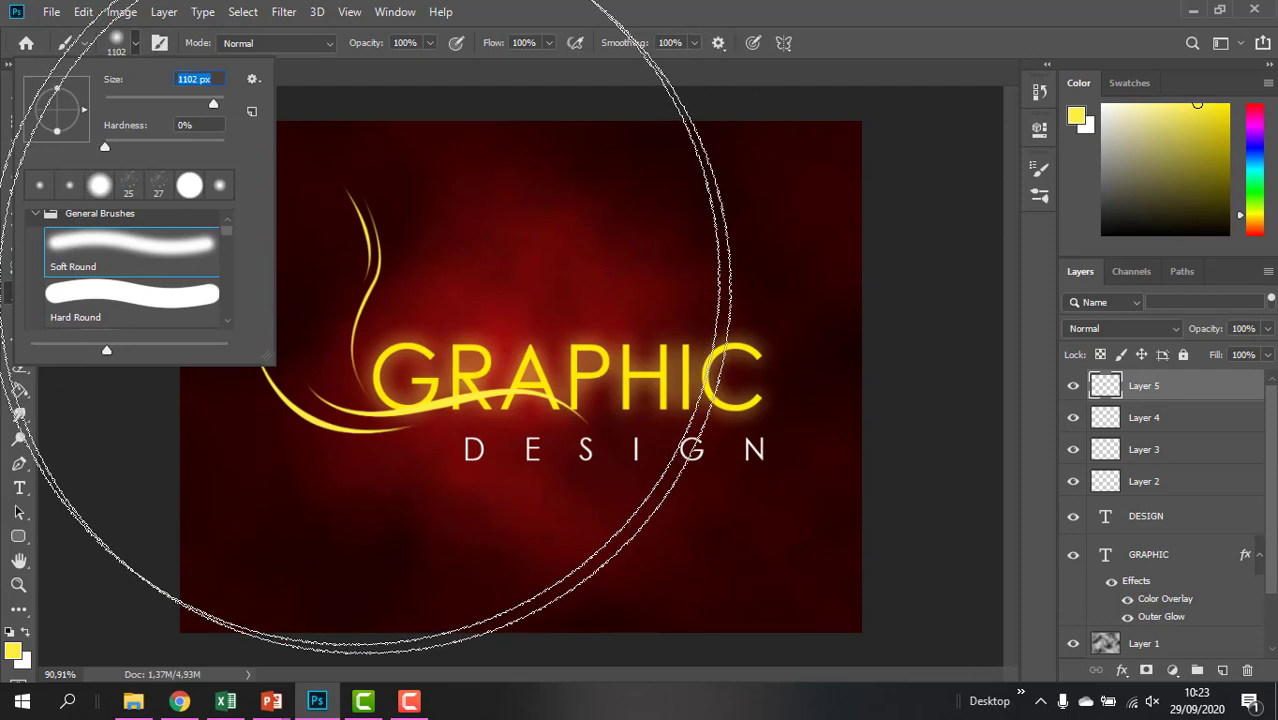
left_click(728, 4)
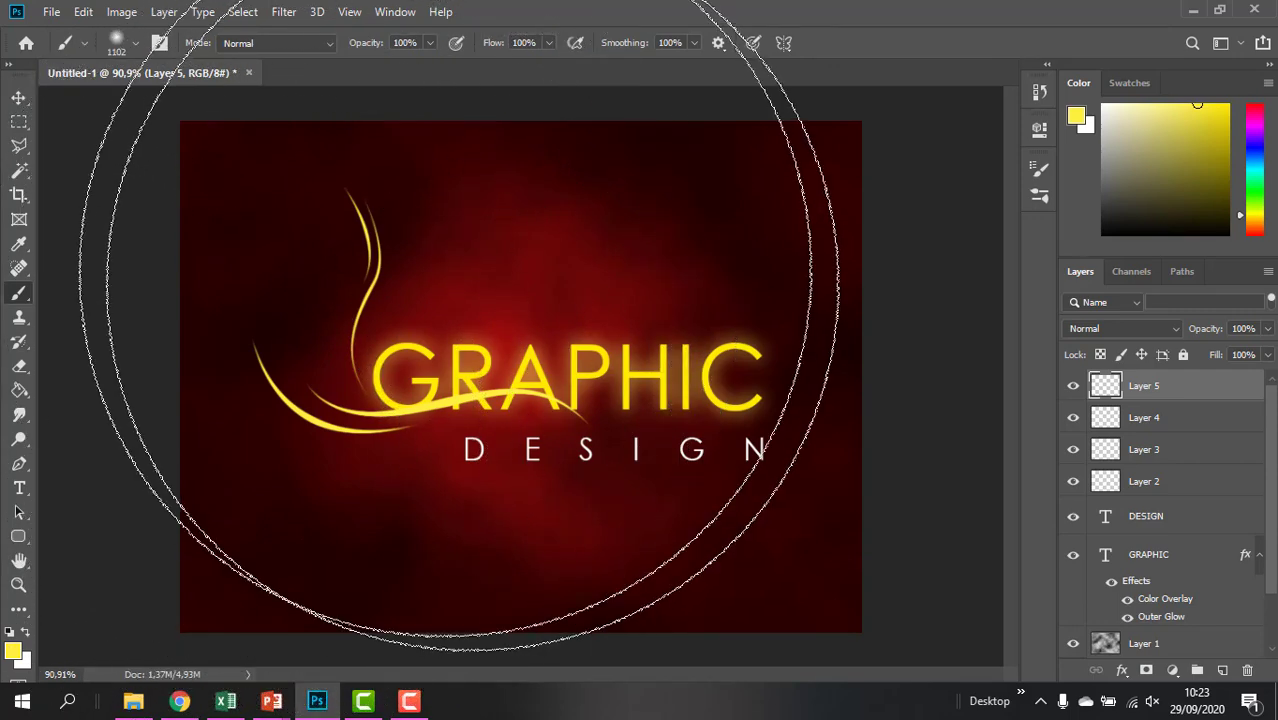
Set the foreground colour to dark red #500000 and paint a large soft spot over the canvas's upper-left area
left_click(13, 651)
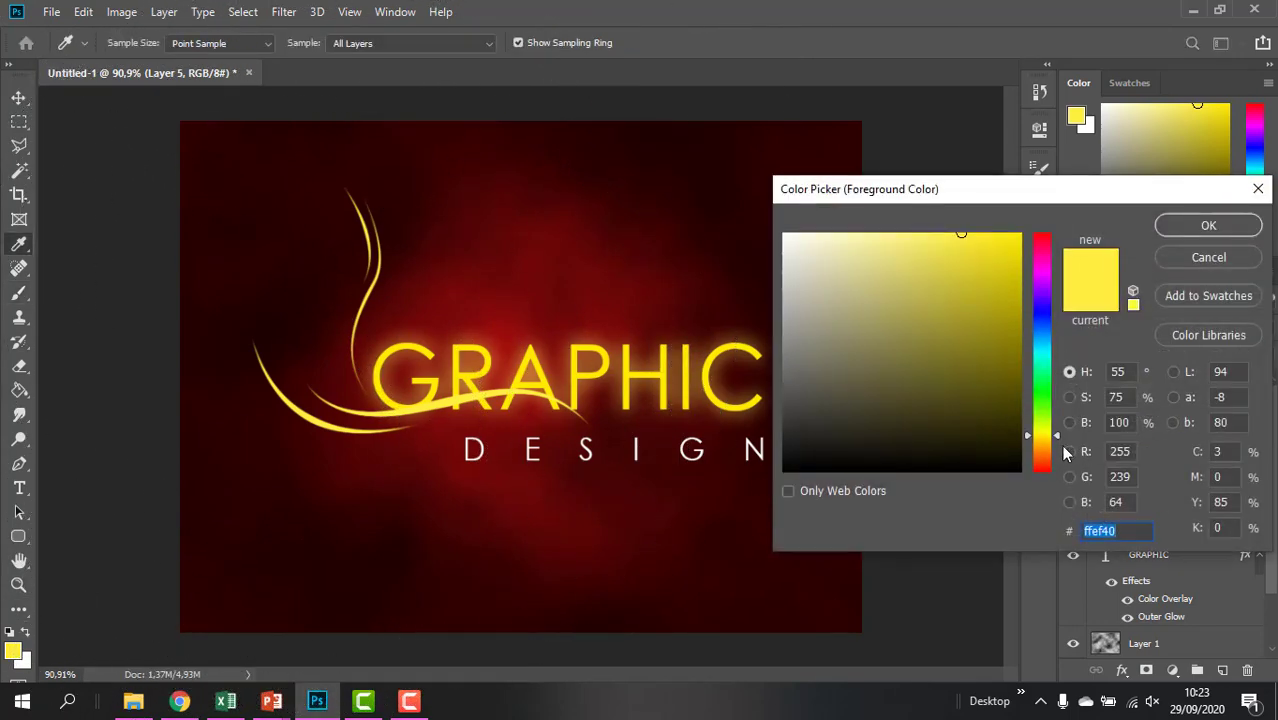
left_click(1047, 250)
type("5300000")
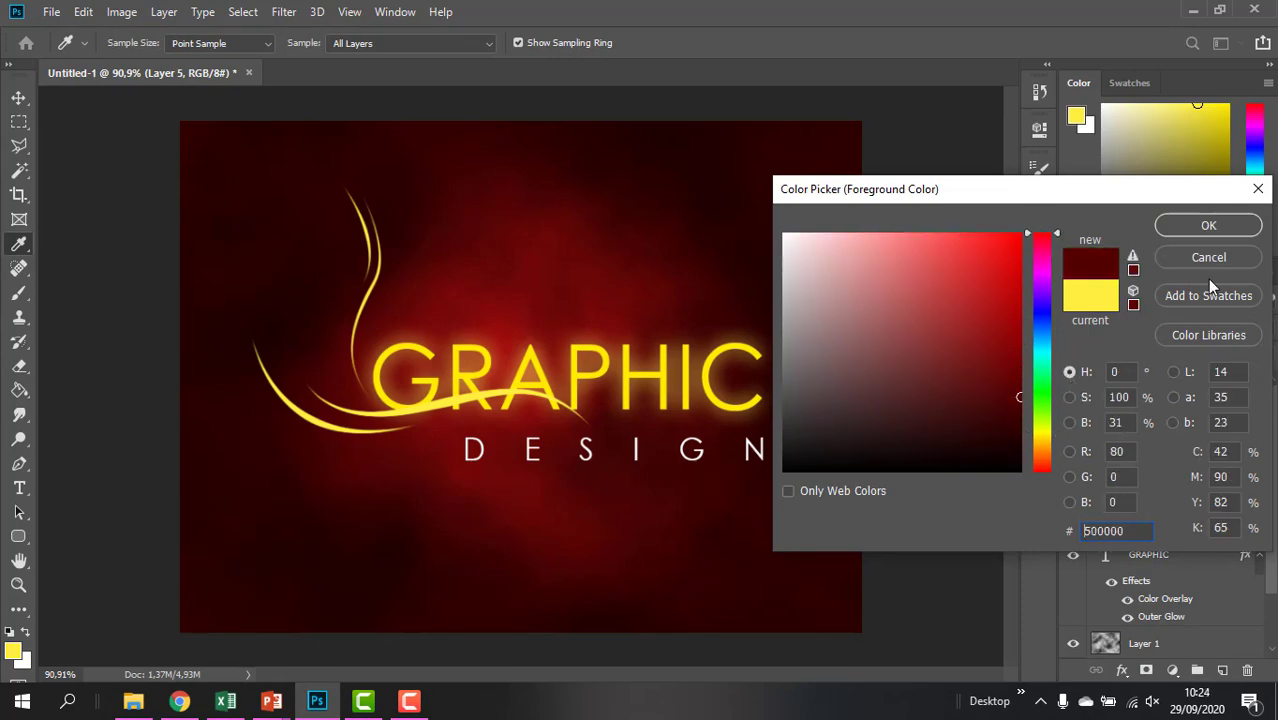
left_click(1208, 226)
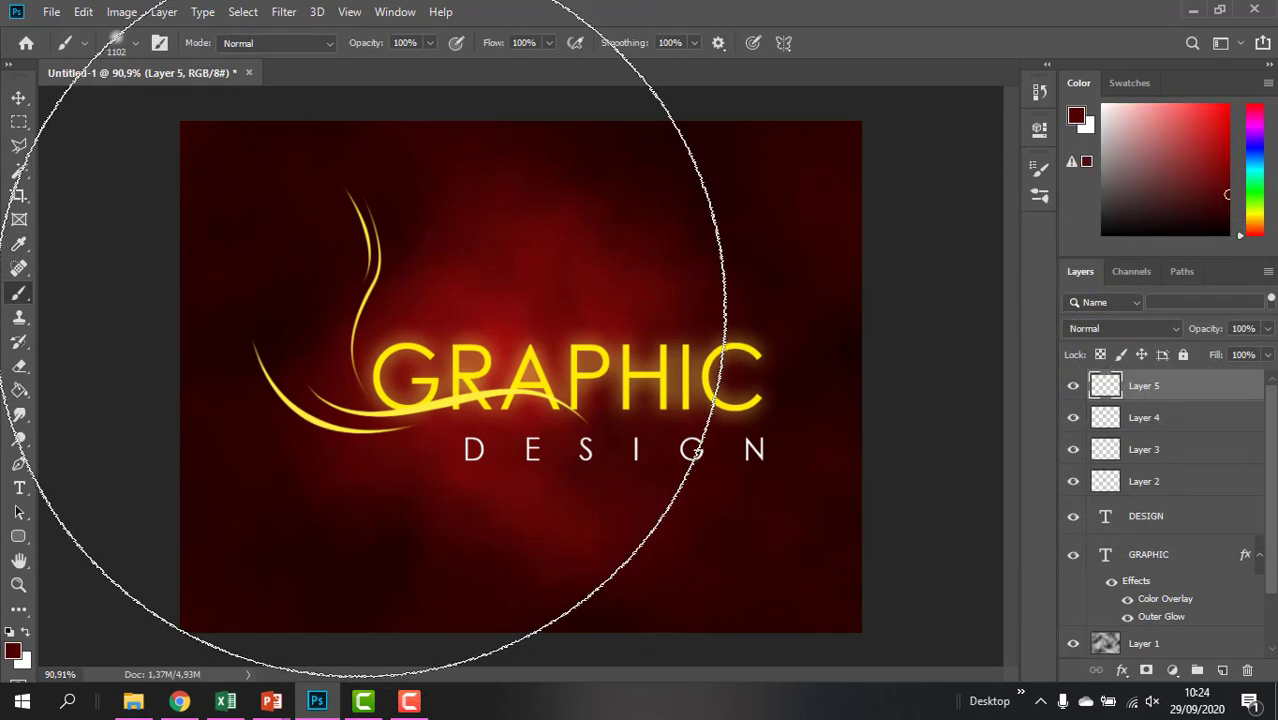
left_click_drag(305, 300, 272, 292)
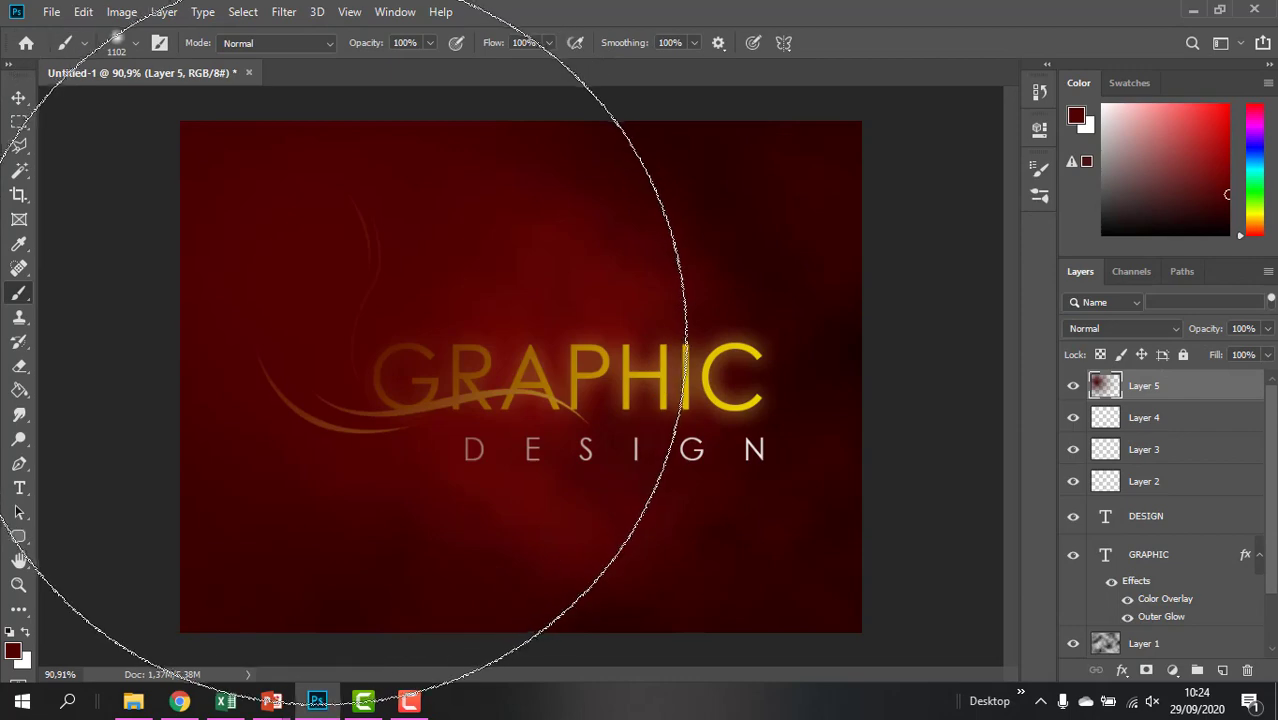
Change the foreground colour to a medium green and paint a large soft spot over the canvas's lower-right area
left_click(12, 650)
left_click(1047, 388)
left_click(1004, 331)
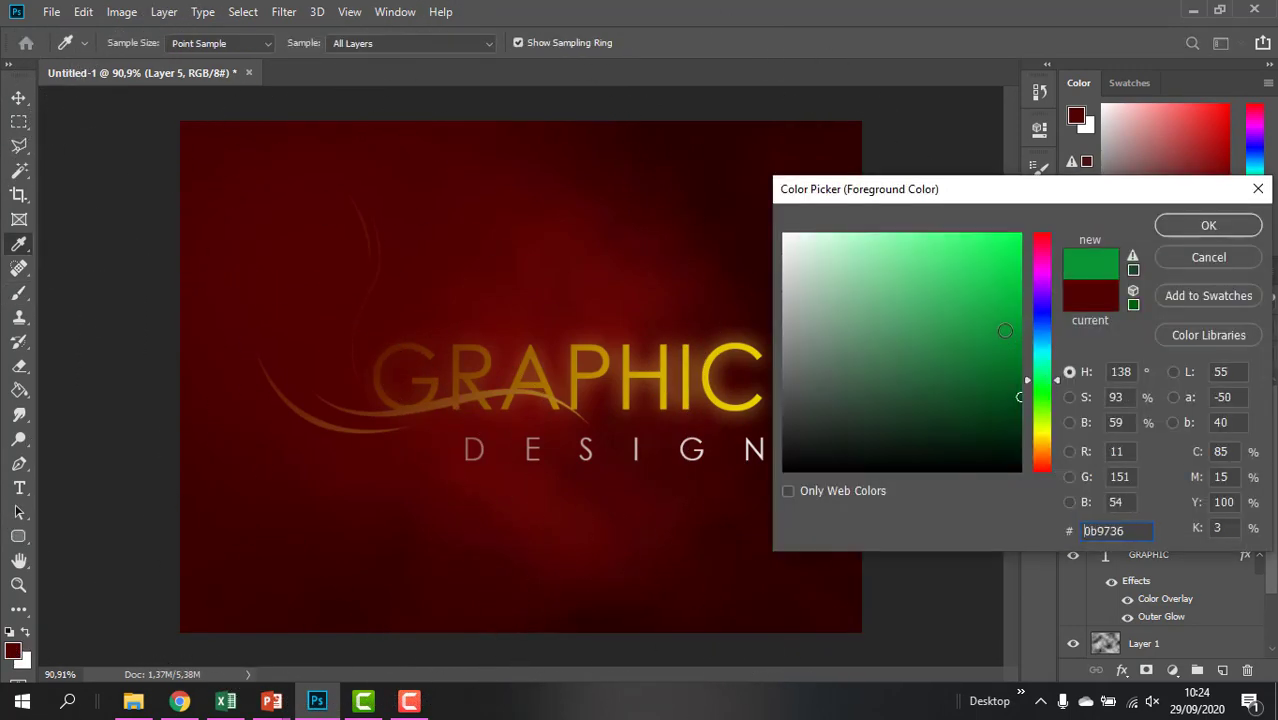
left_click(1011, 328)
left_click(1208, 226)
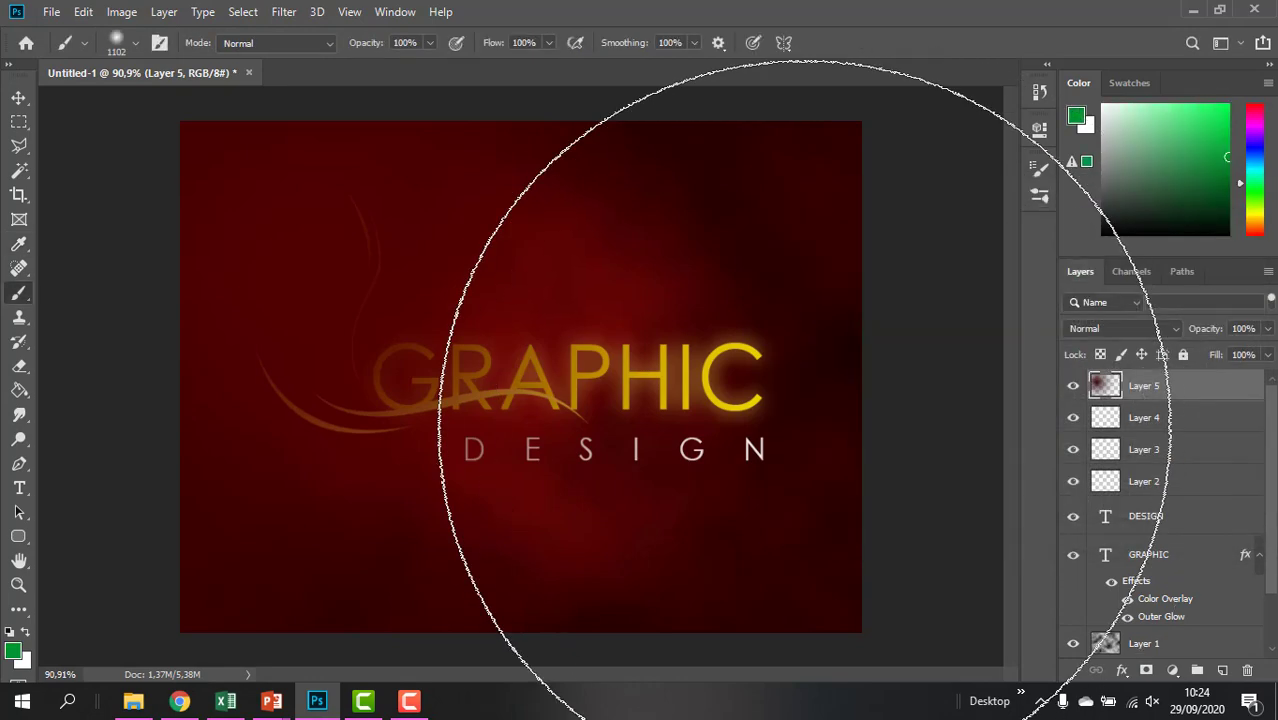
left_click(846, 476)
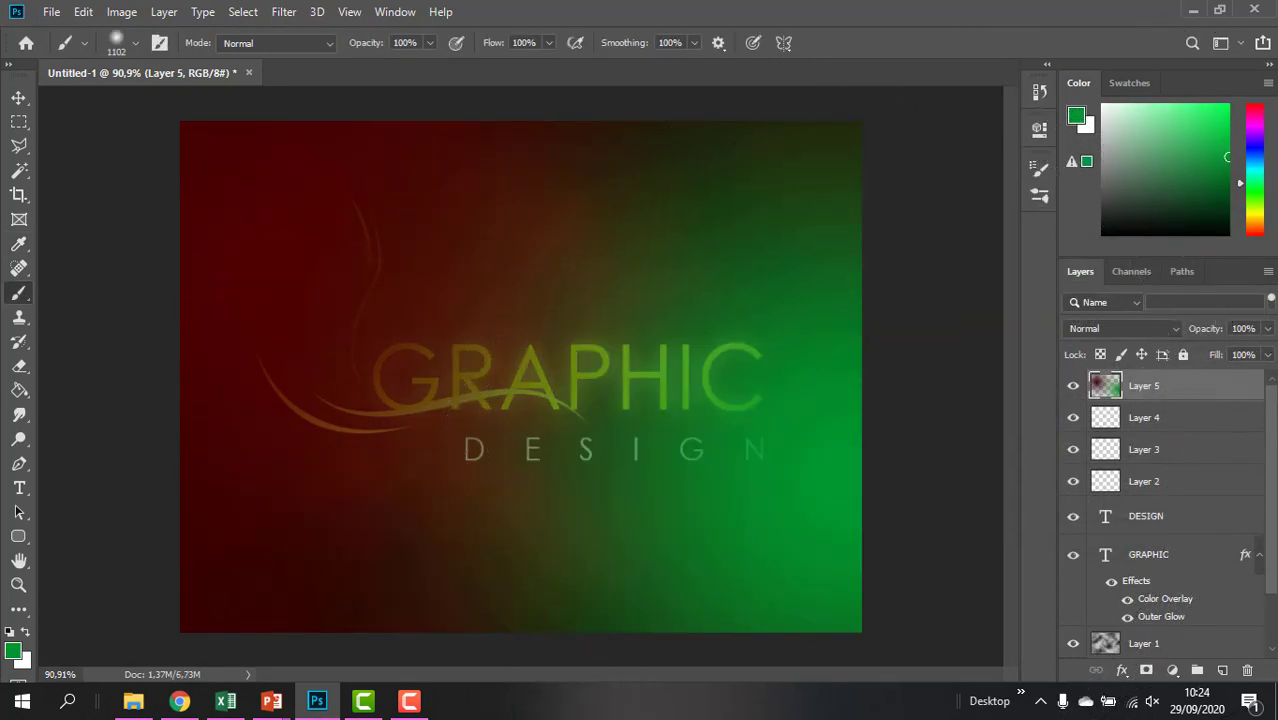
Set Layer 5's blend mode to Color and its opacity to 80%, and activate the Move tool
left_click(1132, 324)
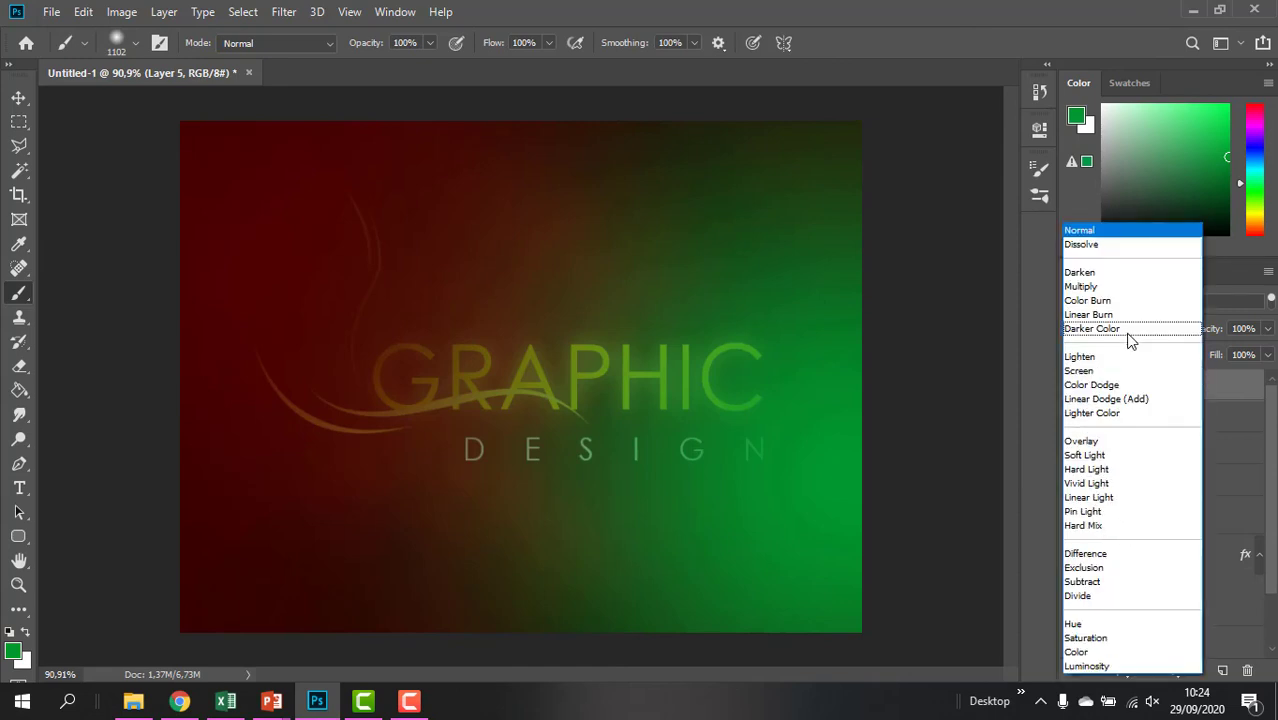
left_click(1075, 653)
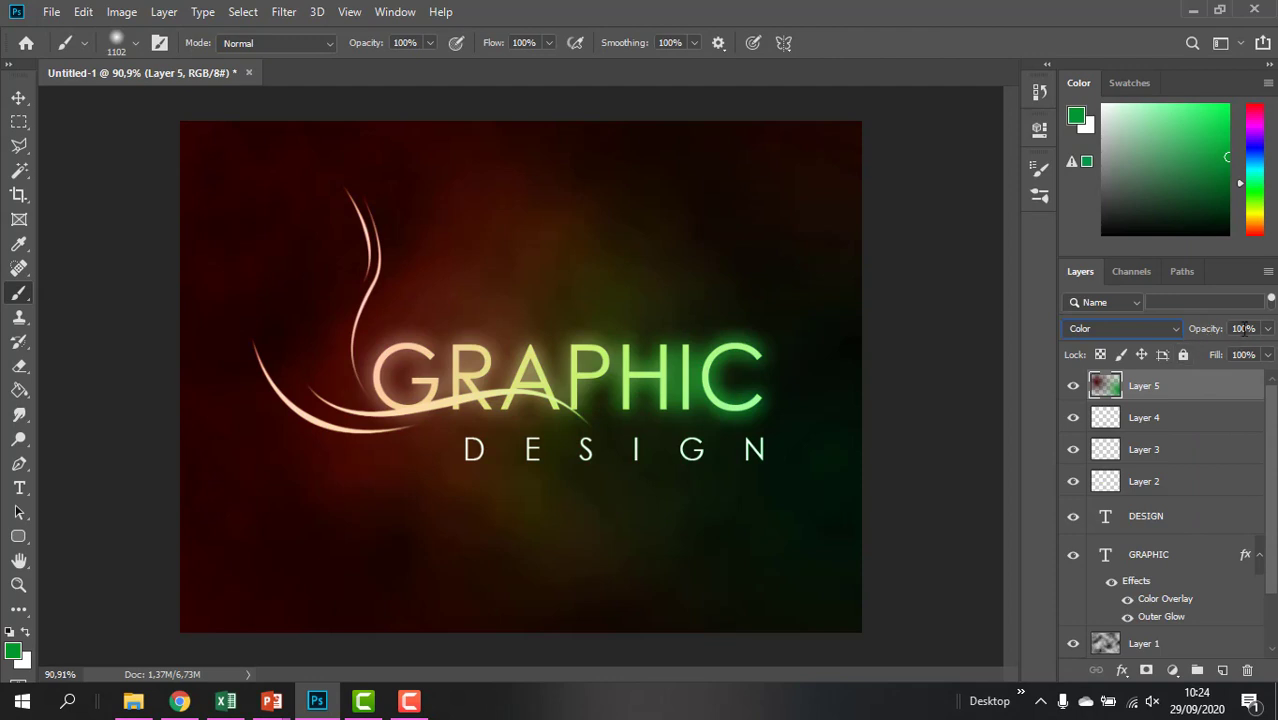
type("76")
key("Return")
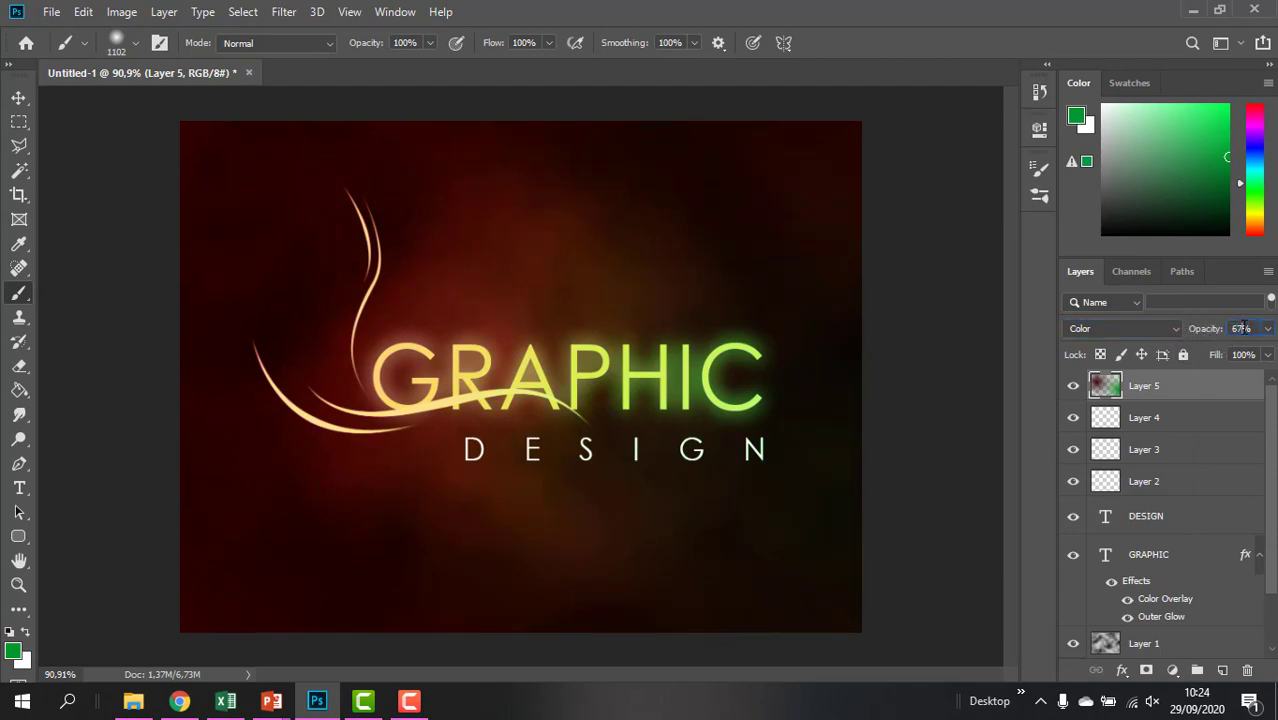
type("80")
key("Return")
key("v")
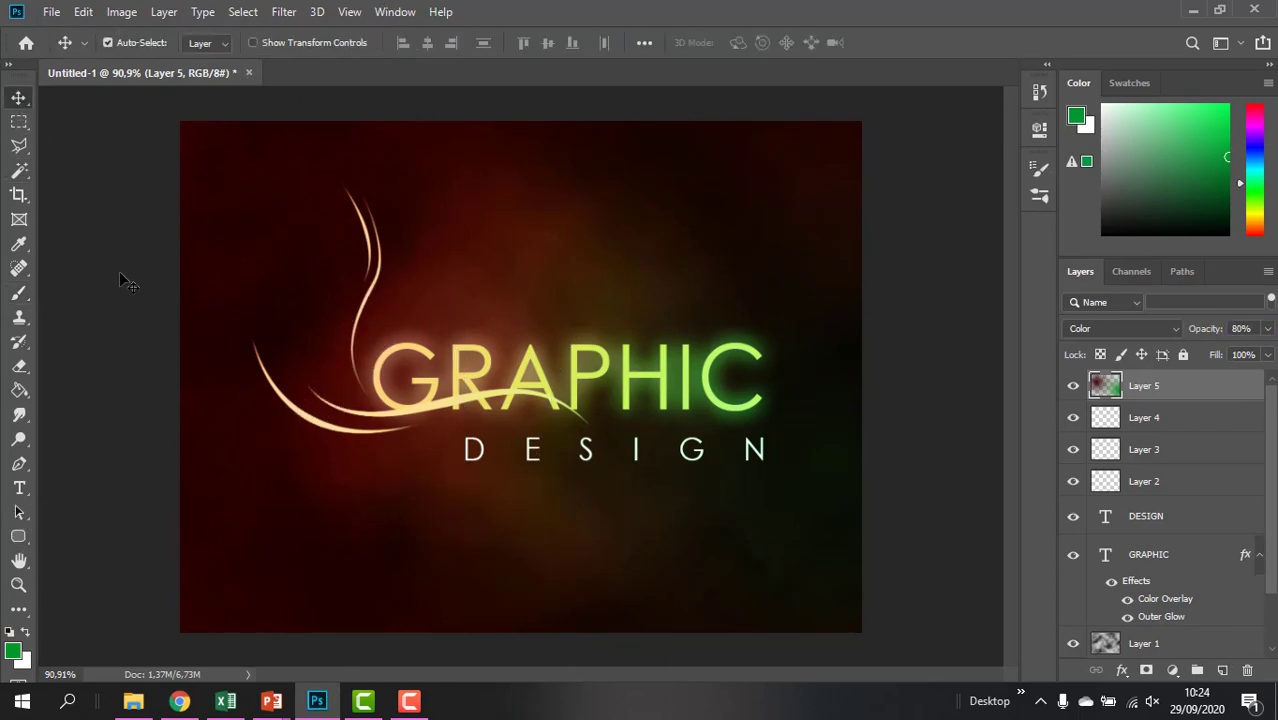